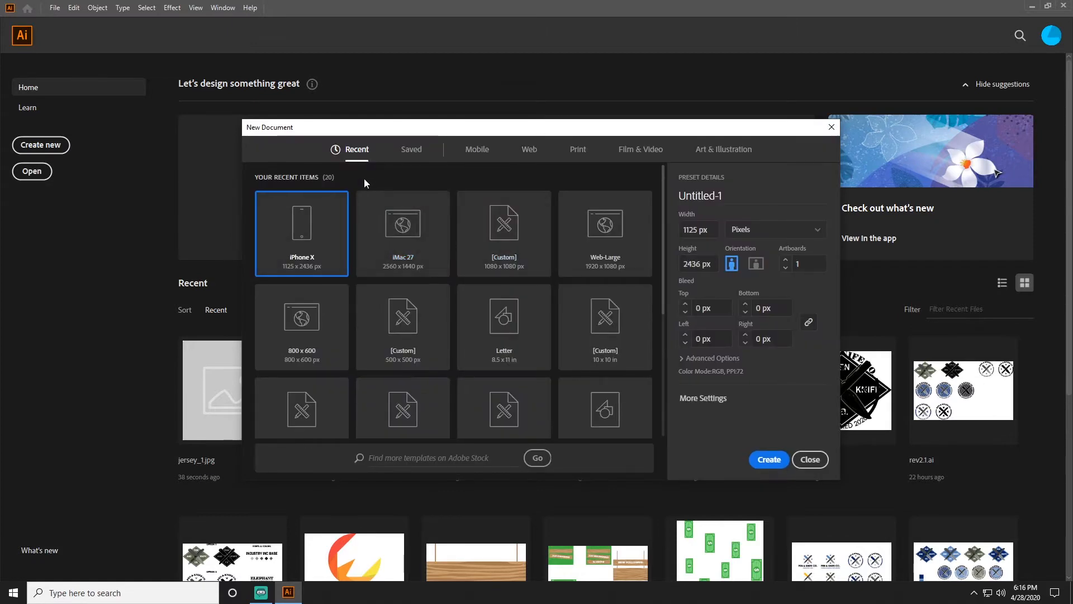
Create a new blank iPhone X document, 1125 × 2436 px portrait, from the Mobile presets
left_click(477, 149)
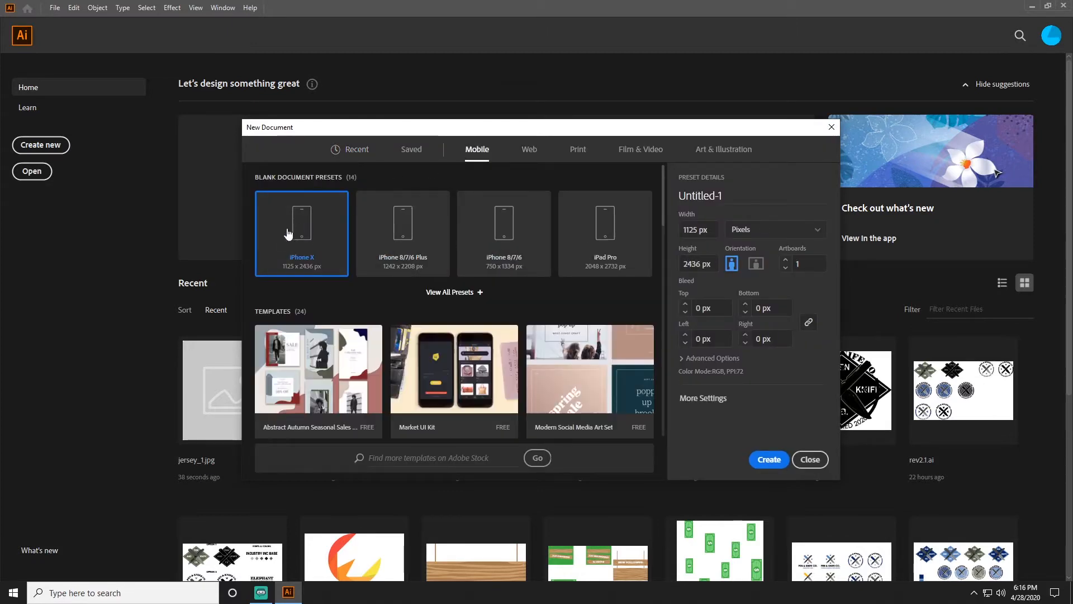
left_click(769, 460)
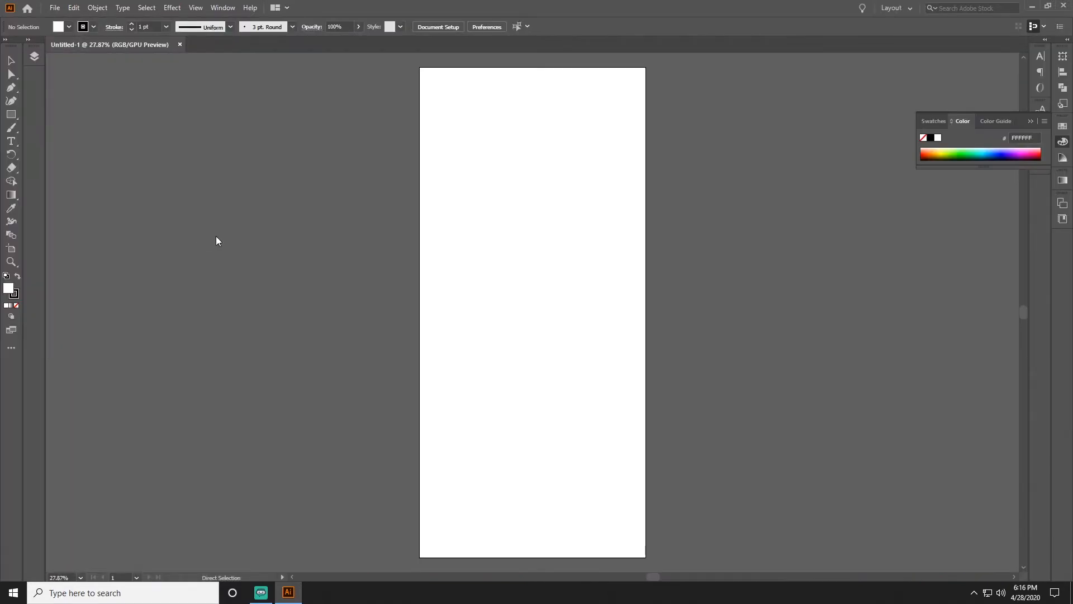
Bring jersey_1.jpg into the new document and park it right of the artboard
key("ctrl+o")
double_click(139, 94)
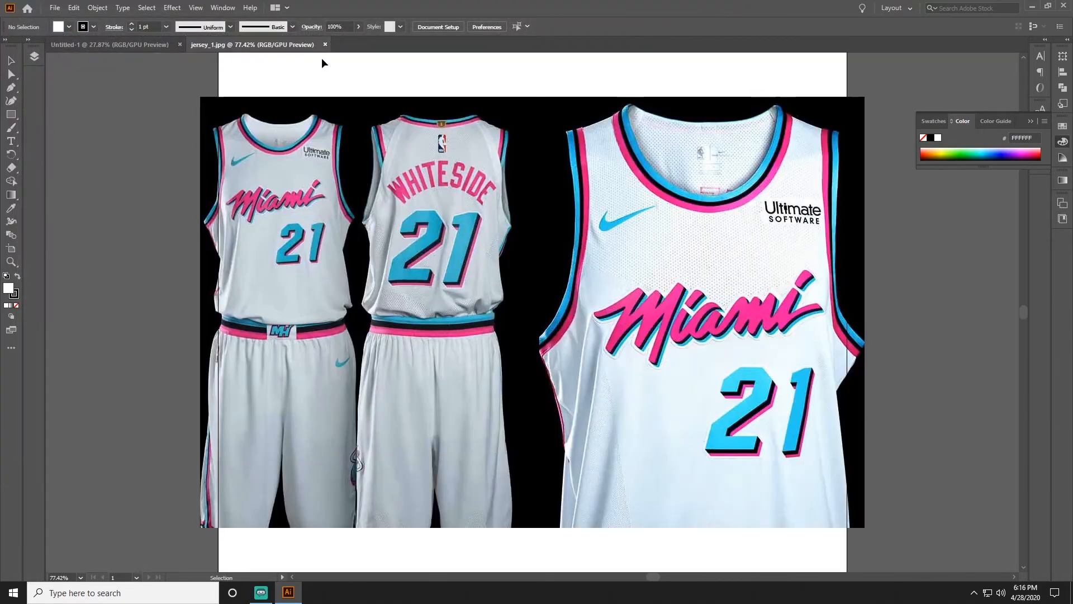
left_click(125, 44)
left_click_drag(251, 44, 560, 270)
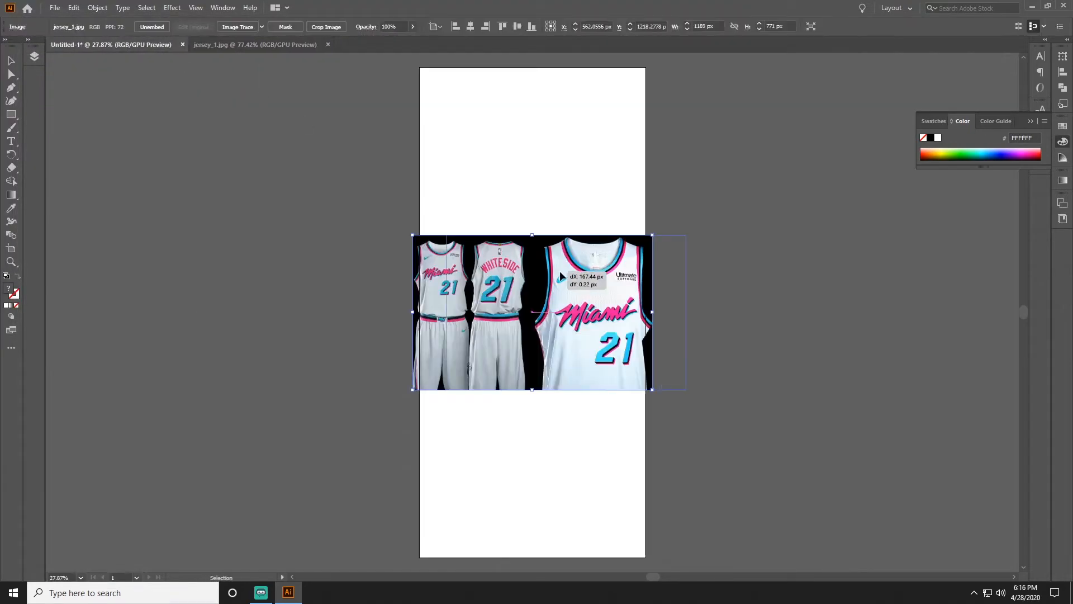
left_click(321, 46)
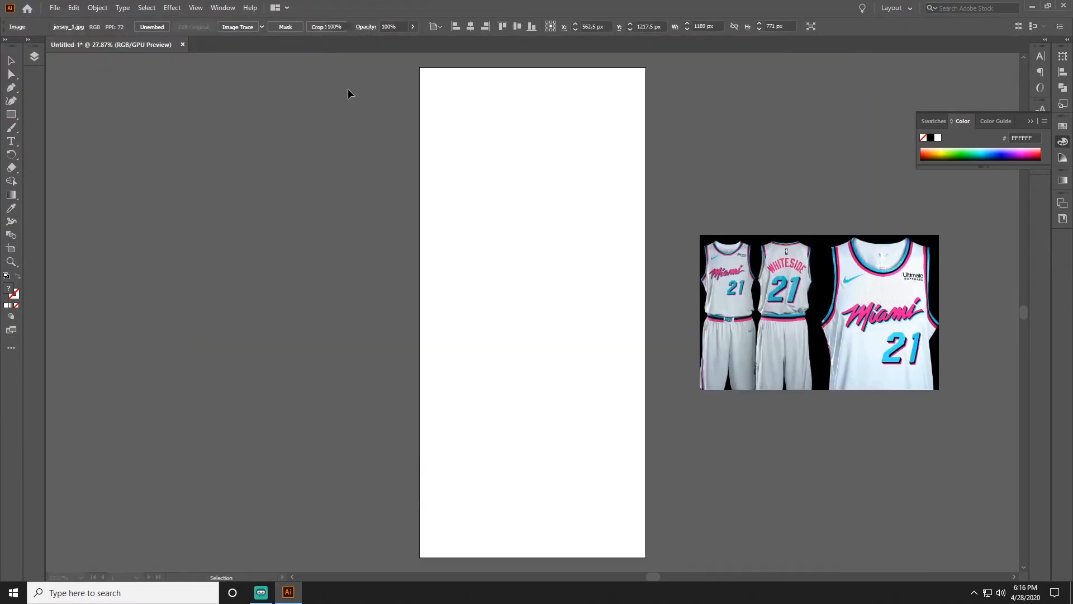
key("ctrl+o")
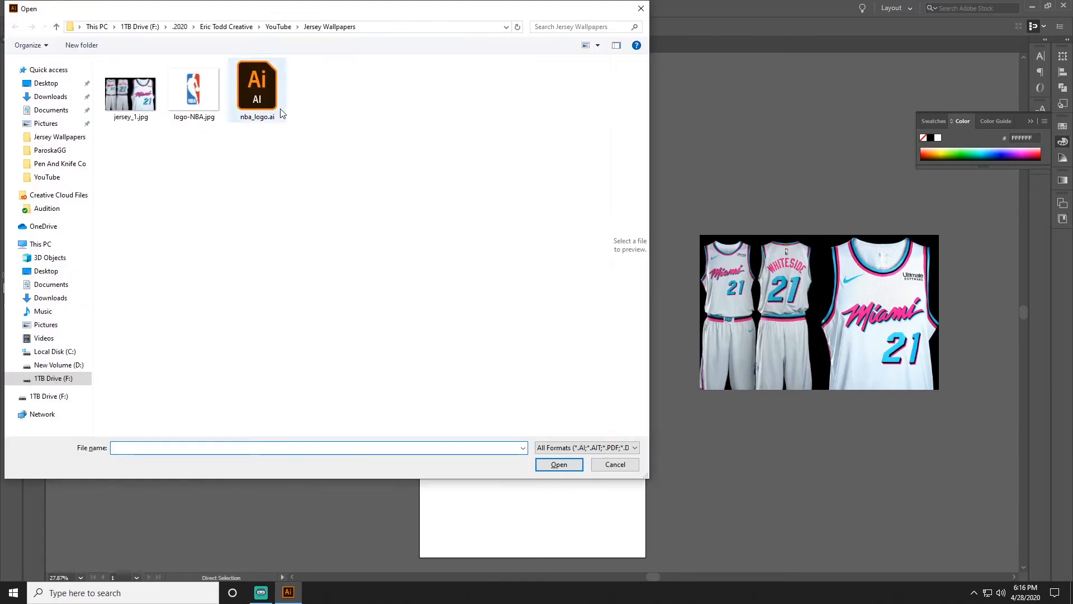
Copy the logo from nba_logo.ai and paste it left of the artboard
left_click(257, 88)
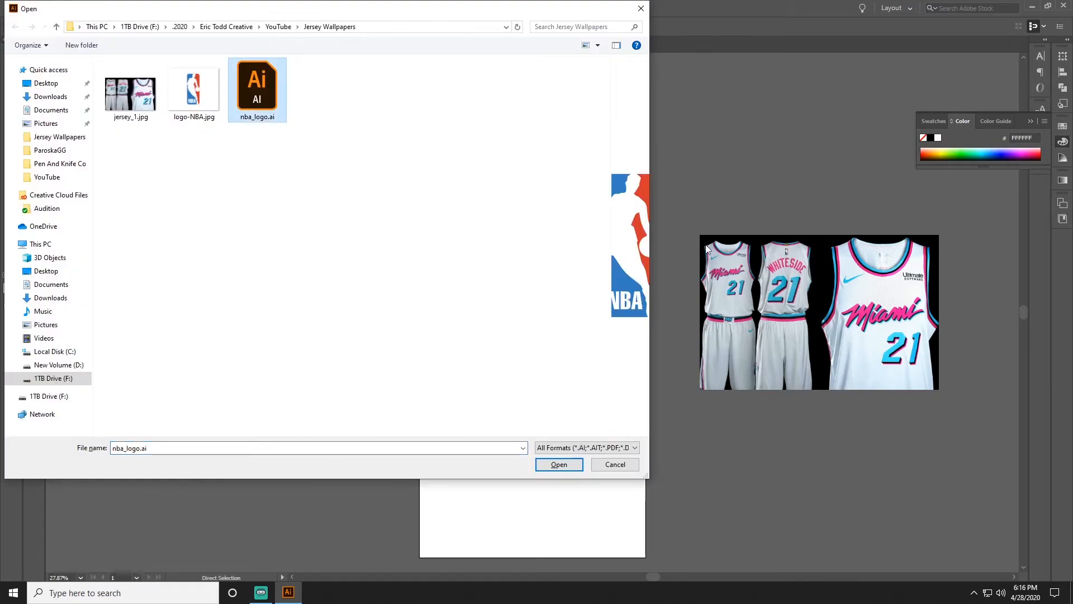
double_click(270, 118)
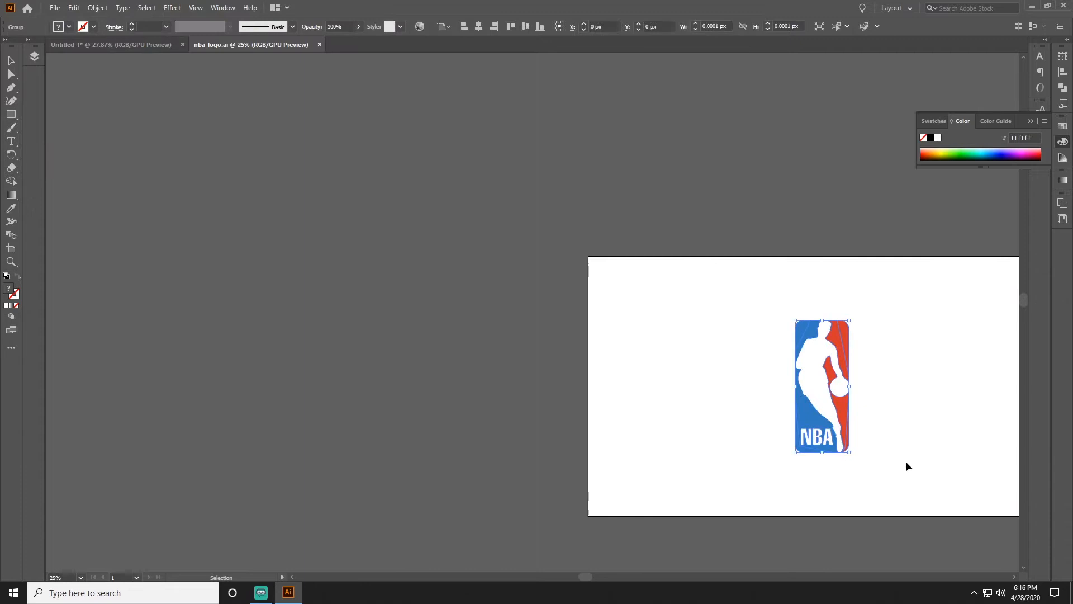
left_click_drag(906, 461, 353, 207)
key("ctrl+c")
left_click(130, 48)
key("ctrl+v")
left_click_drag(504, 272, 265, 272)
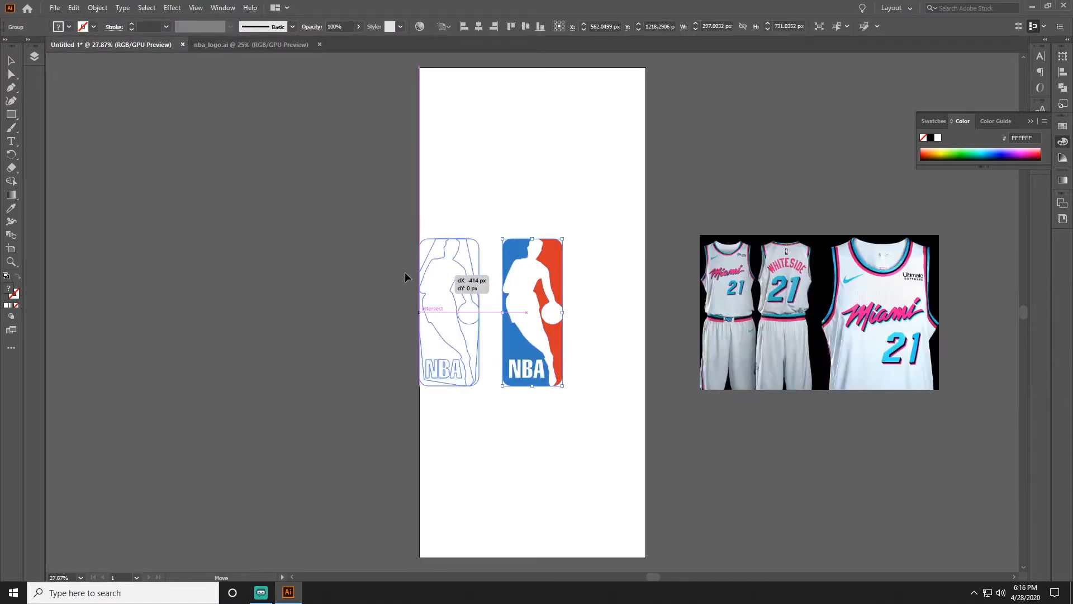
left_click(535, 252)
Scale the NBA logo down and enlarge the jersey reference photo beside the artboard
left_click(306, 293)
left_click_drag(321, 240, 314, 255)
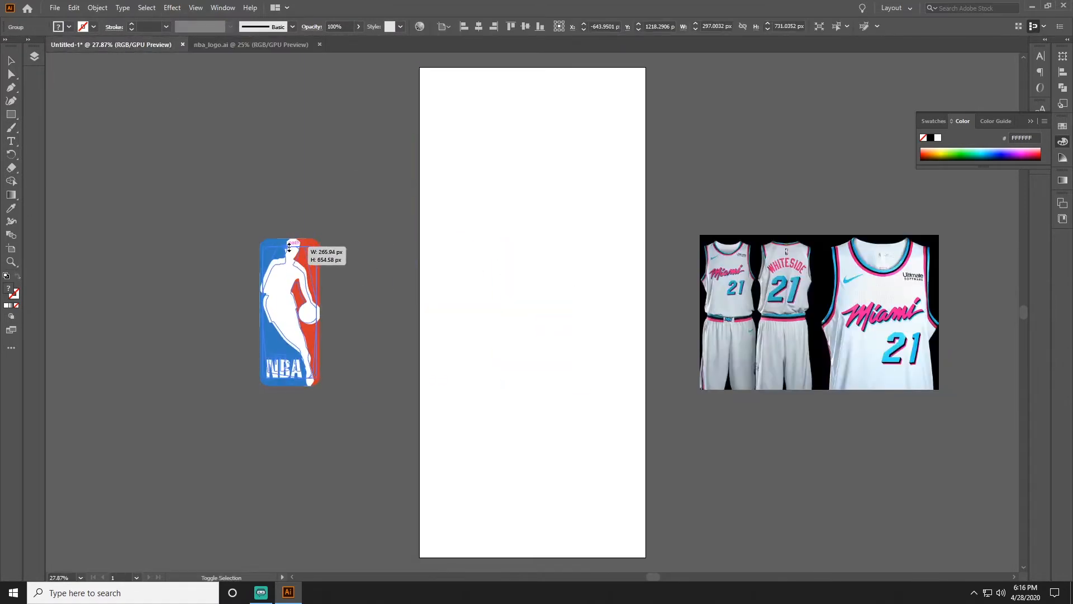
left_click(496, 276)
left_click(802, 296)
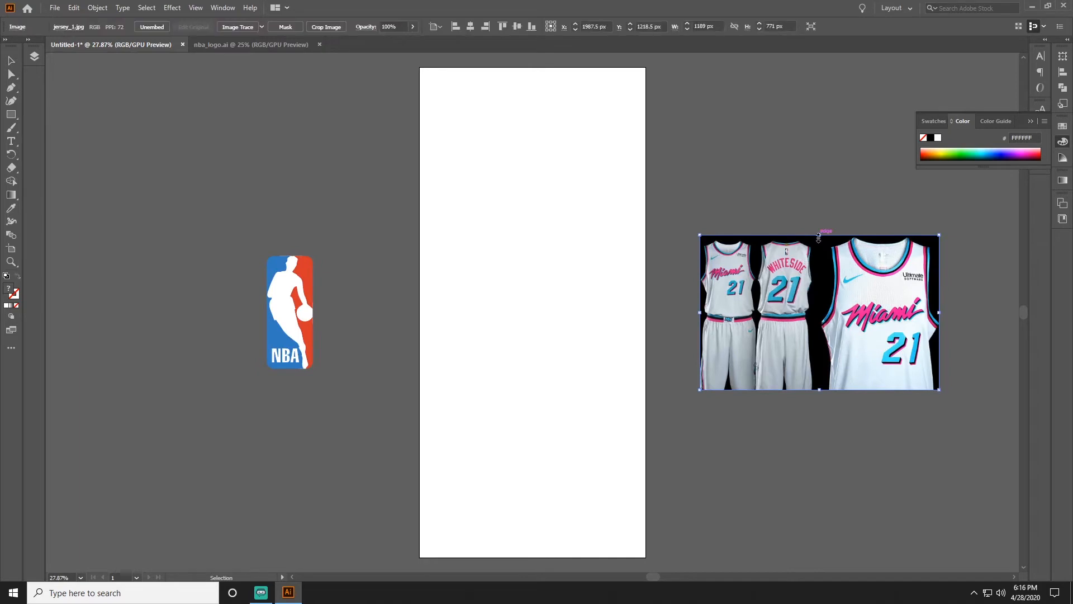
left_click_drag(820, 235, 818, 199)
left_click_drag(827, 288, 834, 288)
left_click(772, 189)
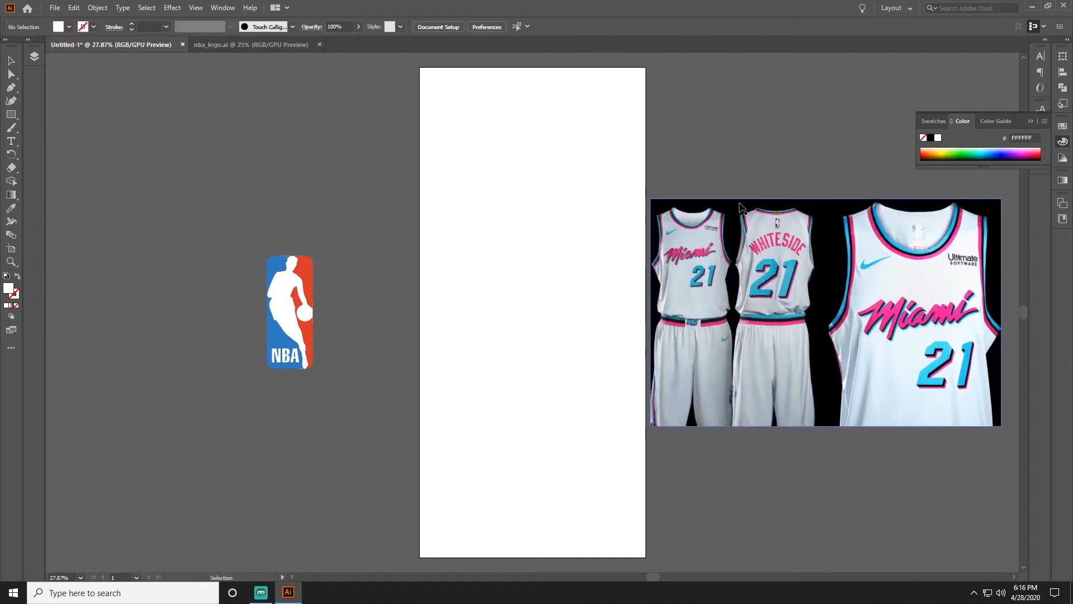
scroll(541, 308, "down", 2)
scroll(544, 308, "down", 1)
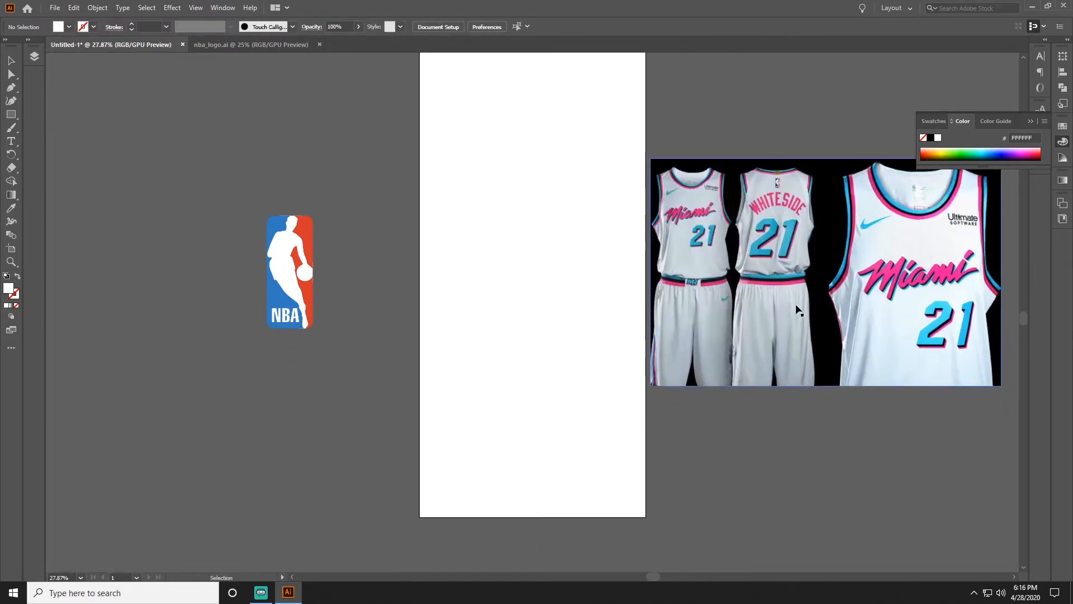
Draw a thin full-width bar near the artboard bottom filled with the jersey's sampled cyan
key("m")
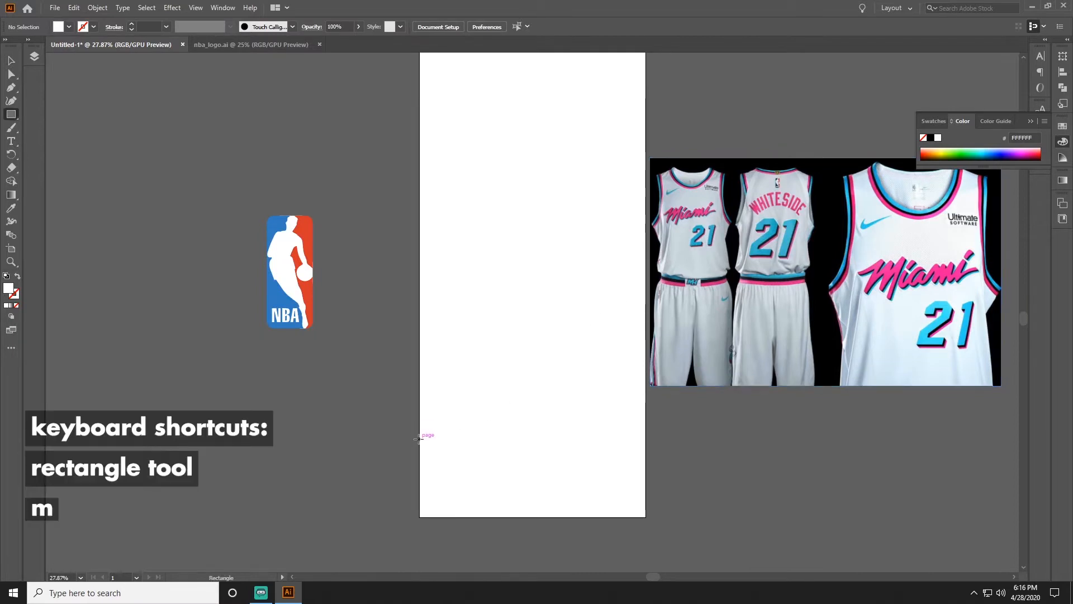
left_click_drag(418, 450, 647, 463)
key("v")
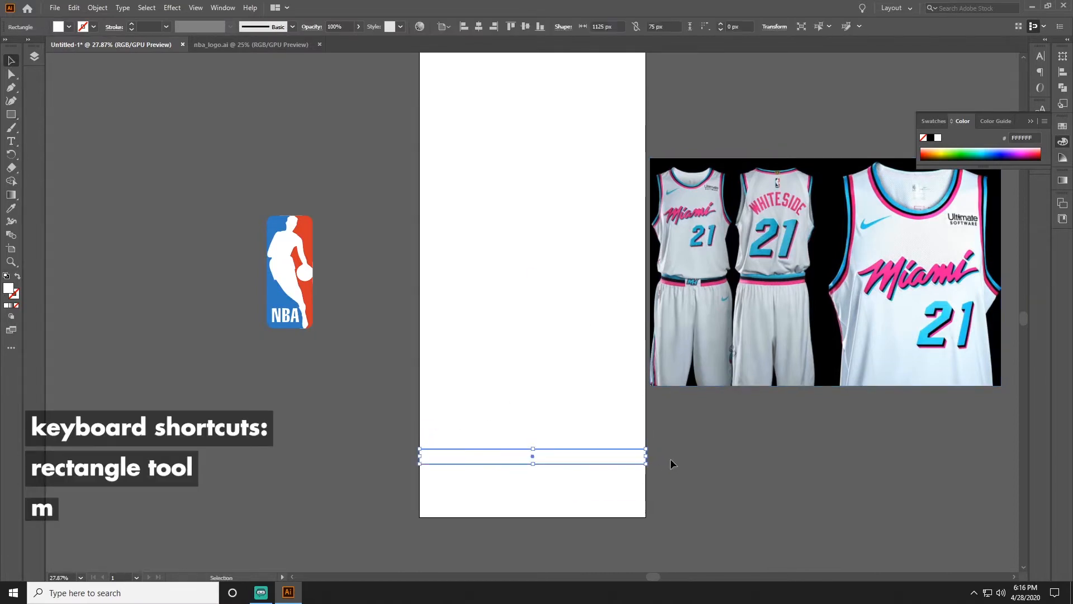
key("i")
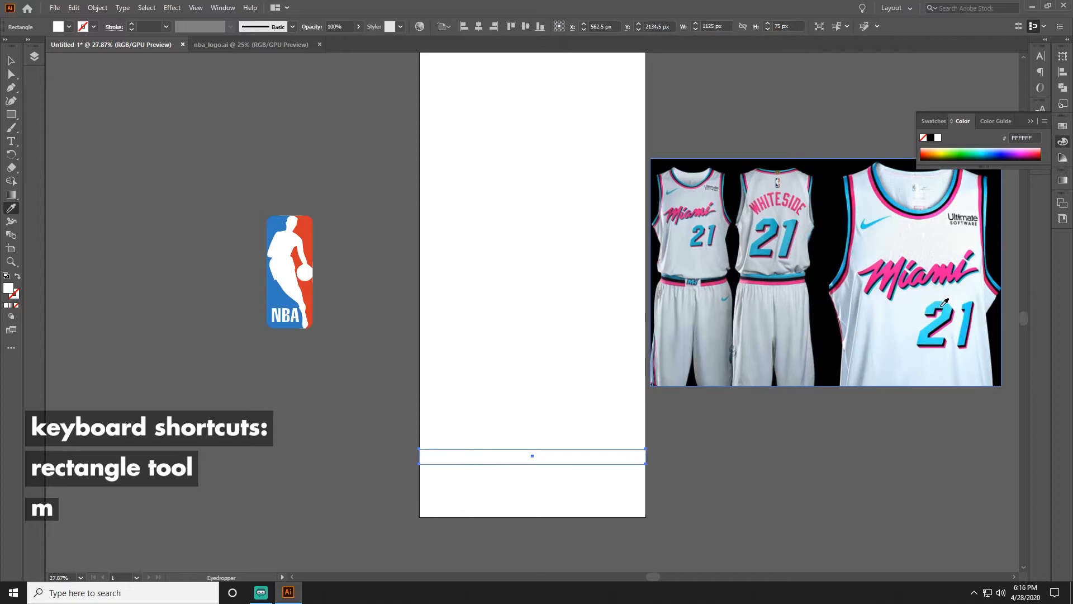
left_click(941, 308)
key("v")
left_click(703, 438)
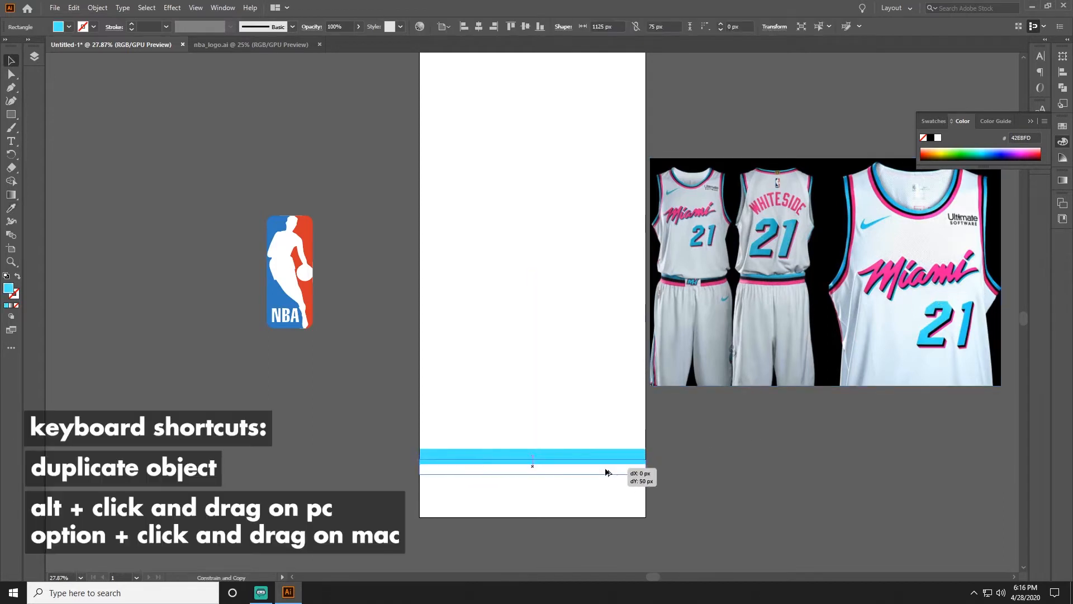
Alt-drag two copies of the bar below it, one black and one sampled jersey pink
left_click_drag(611, 463, 625, 473)
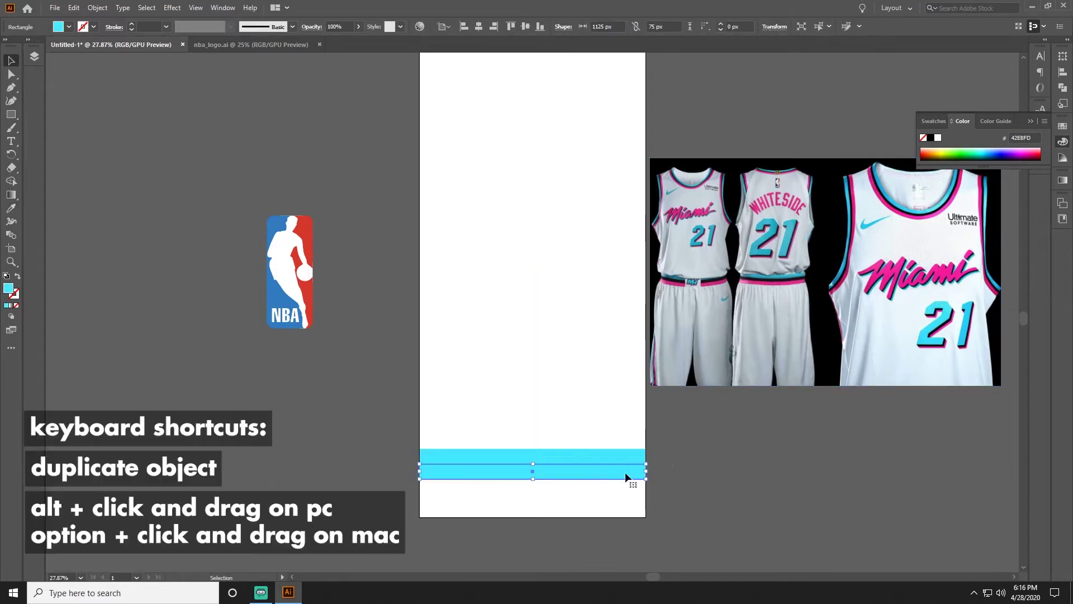
key("i")
left_click(821, 332)
key("v")
left_click_drag(610, 479, 610, 494, "alt")
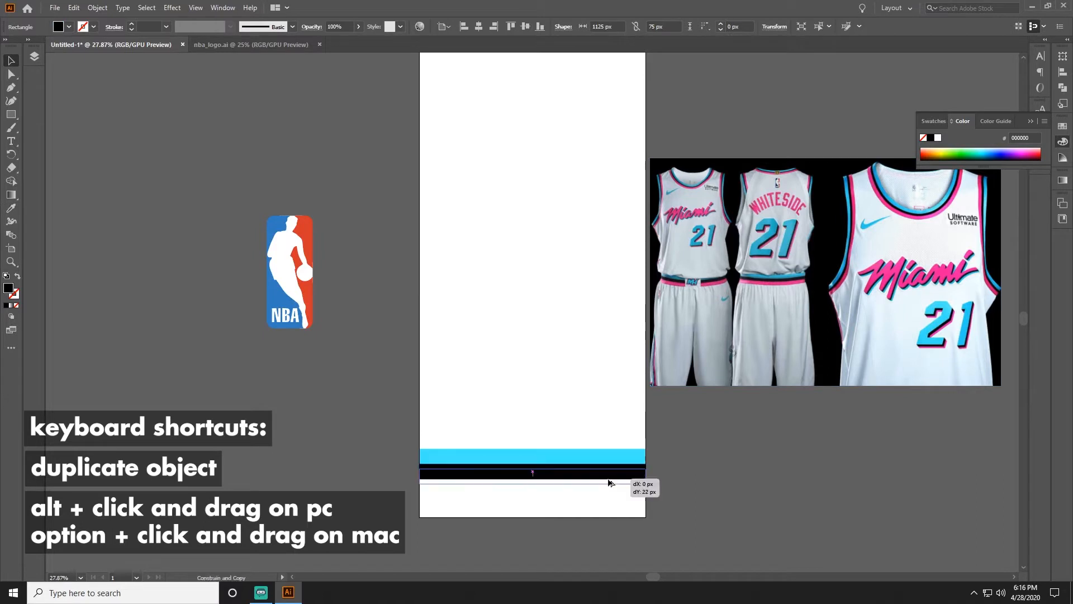
key("i")
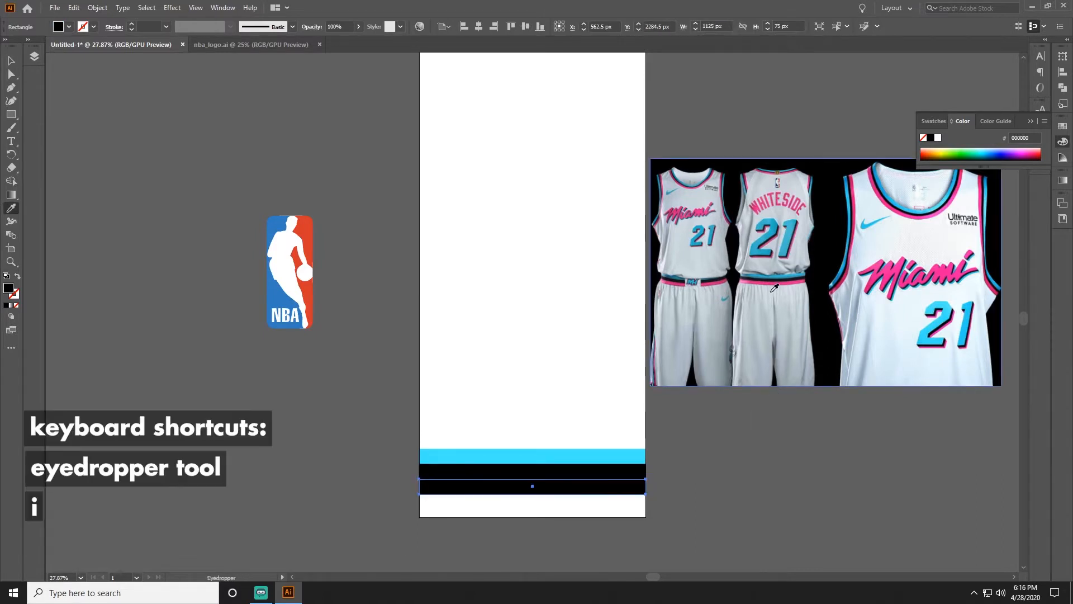
left_click(775, 283)
key("v")
Move the black bar so the stripes run cyan, black, pink from top to bottom
key("ctrl+shift+a")
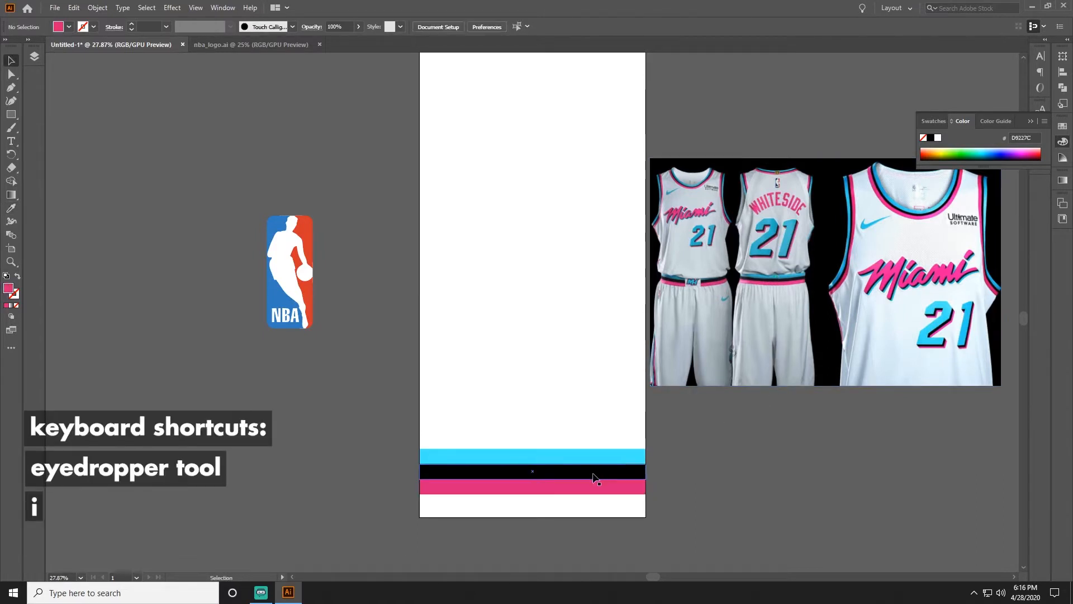
left_click(593, 479)
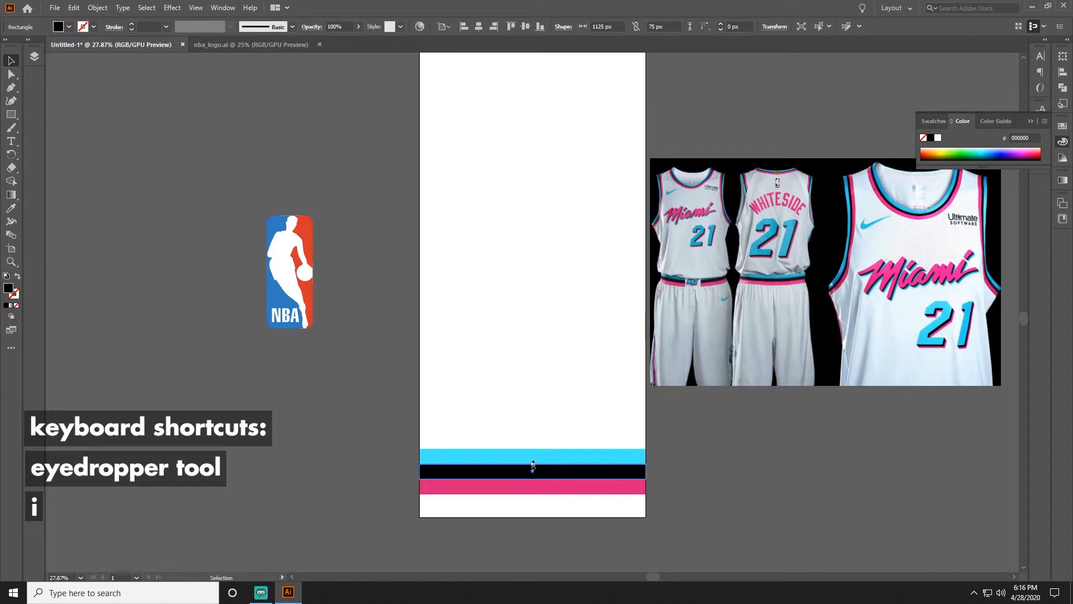
mouse_move(532, 466)
left_mouse_down()
mouse_move(590, 464)
mouse_move(578, 489)
left_mouse_up()
key("ctrl+shift+a")
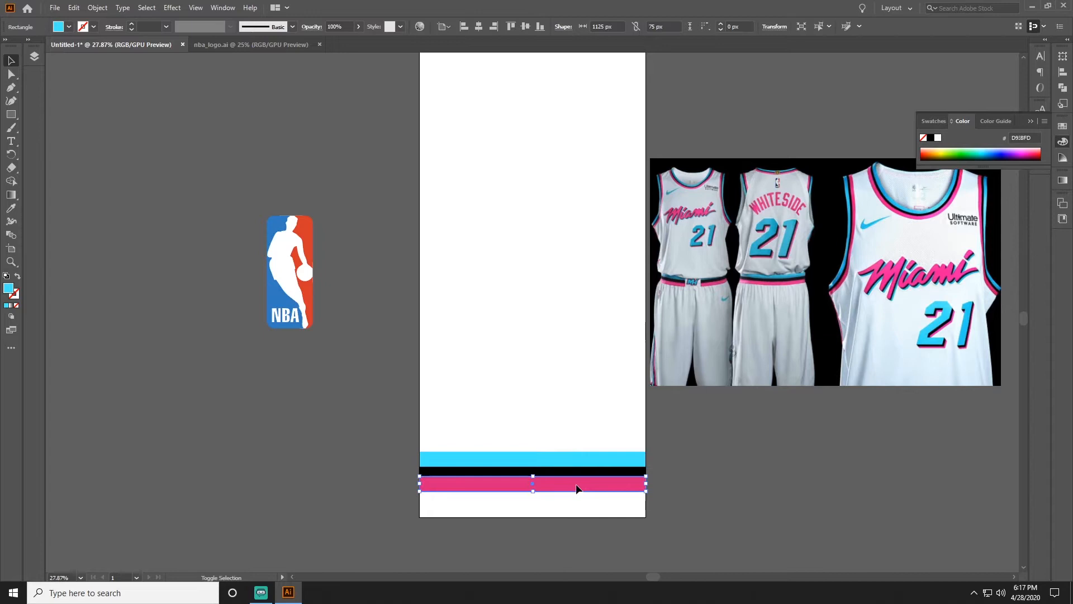
key("ctrl+shift+a")
scroll(751, 472, "up", 2)
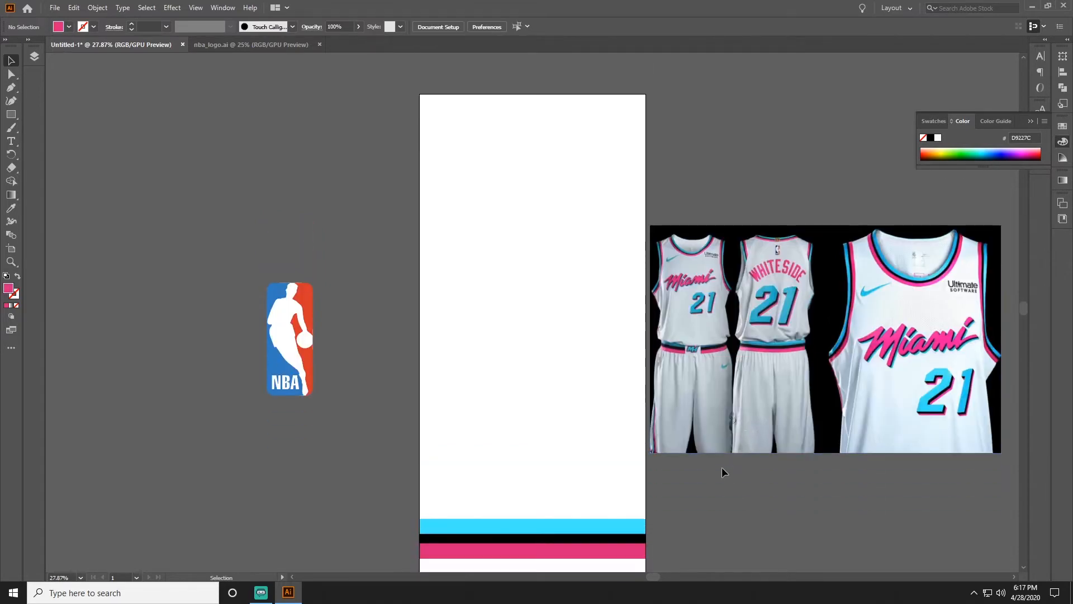
scroll(707, 465, "down", 2)
scroll(706, 464, "up", 2)
scroll(707, 463, "up", 1)
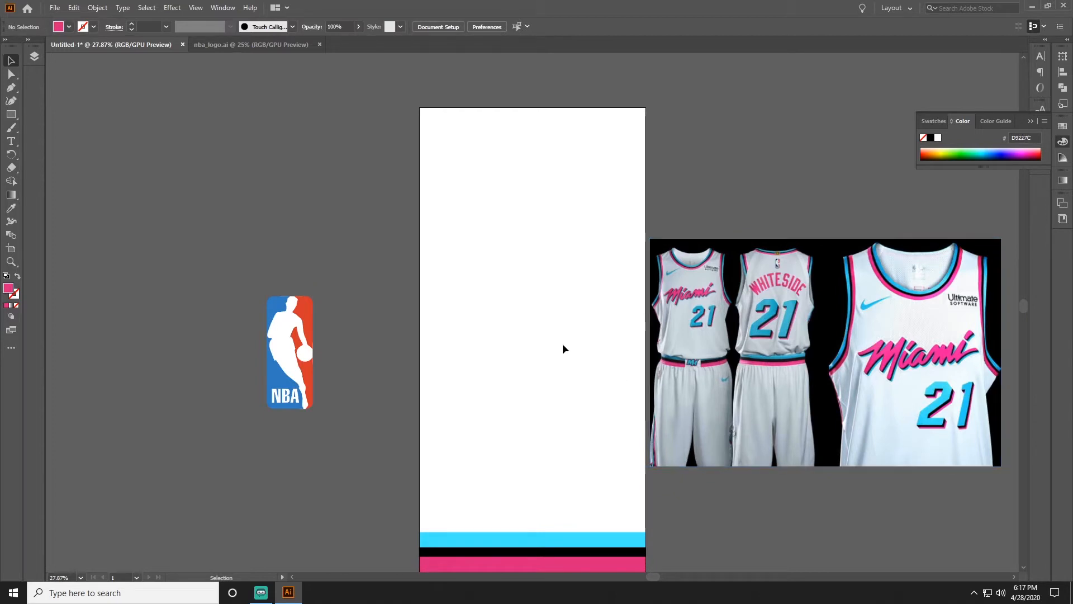
scroll(563, 344, "up", 1)
scroll(561, 345, "up", 1)
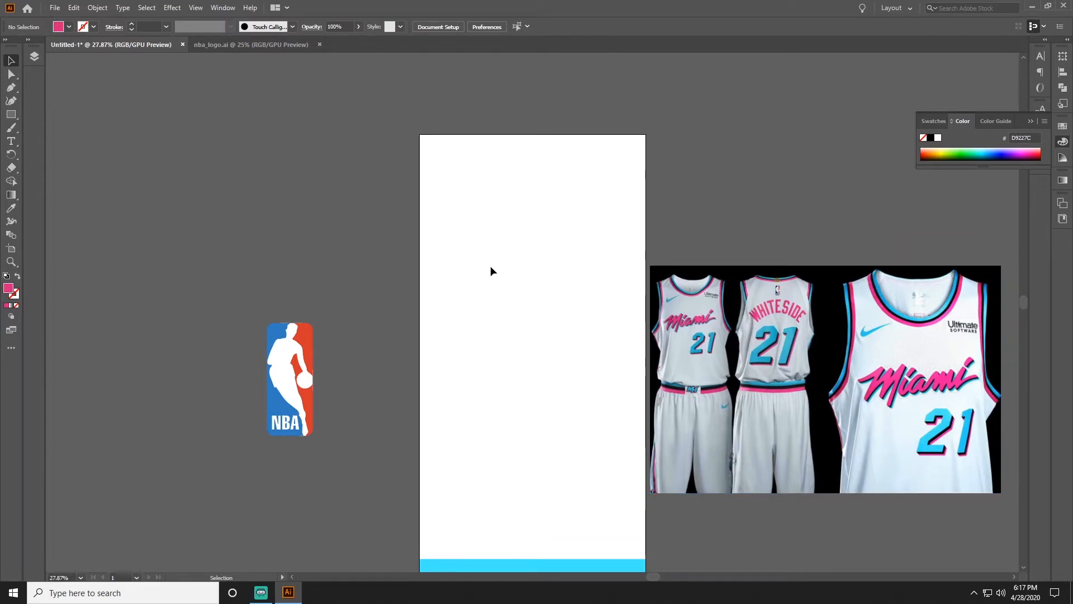
Move the NBA logo onto the artboard's top centre
key("ctrl+minus")
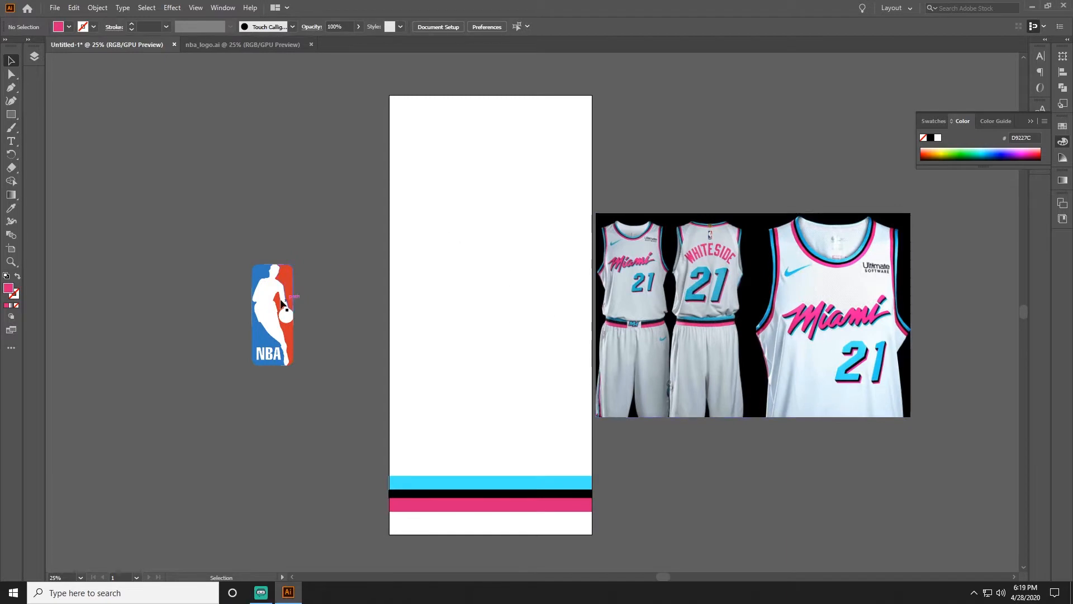
left_click(273, 319)
mouse_move(293, 367)
left_mouse_down()
mouse_move(284, 317)
mouse_move(510, 143)
left_mouse_up()
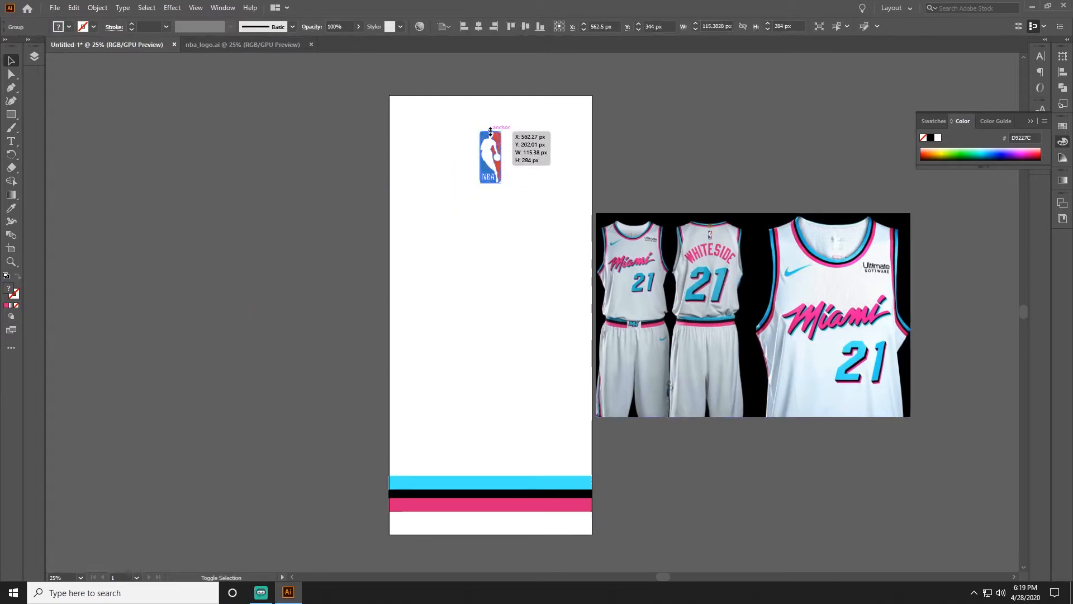
Add 120 pt WHITESIDE text below the logo, centre-aligned and centred horizontally on the artboard
key("t")
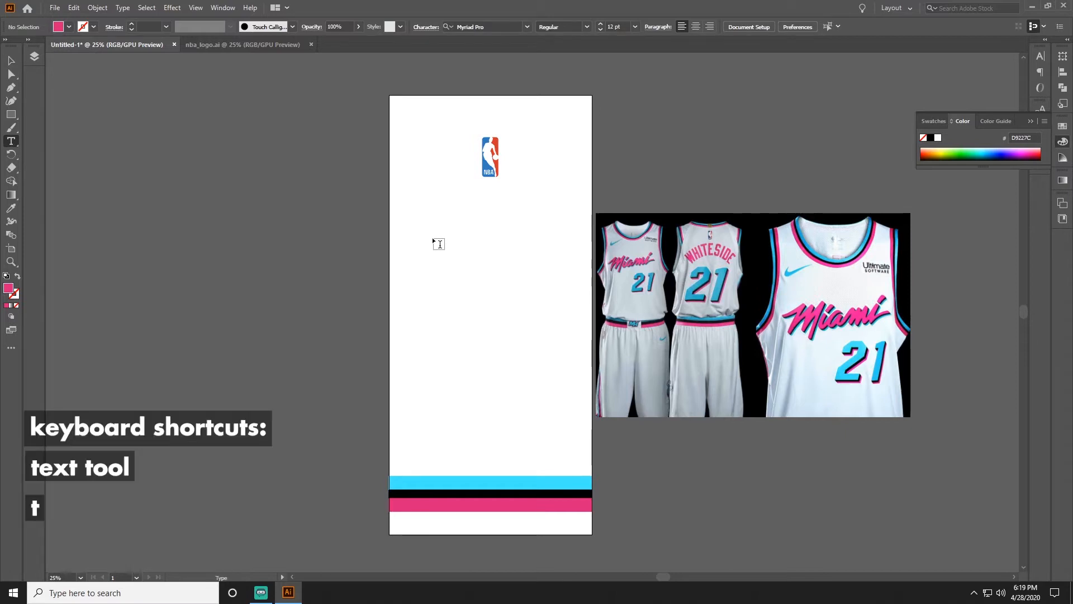
left_click(433, 238)
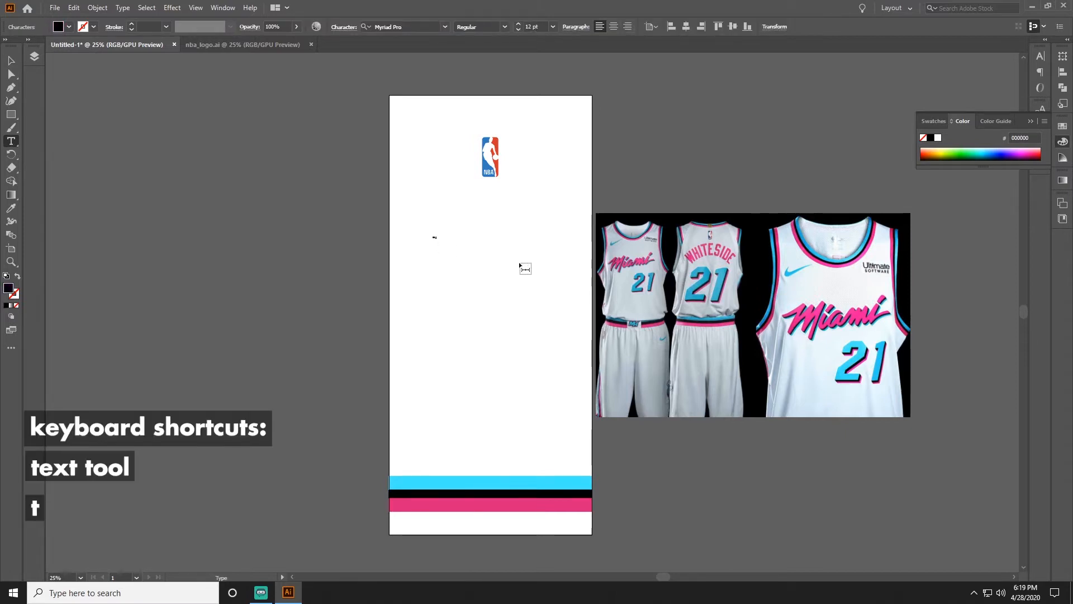
key("Escape")
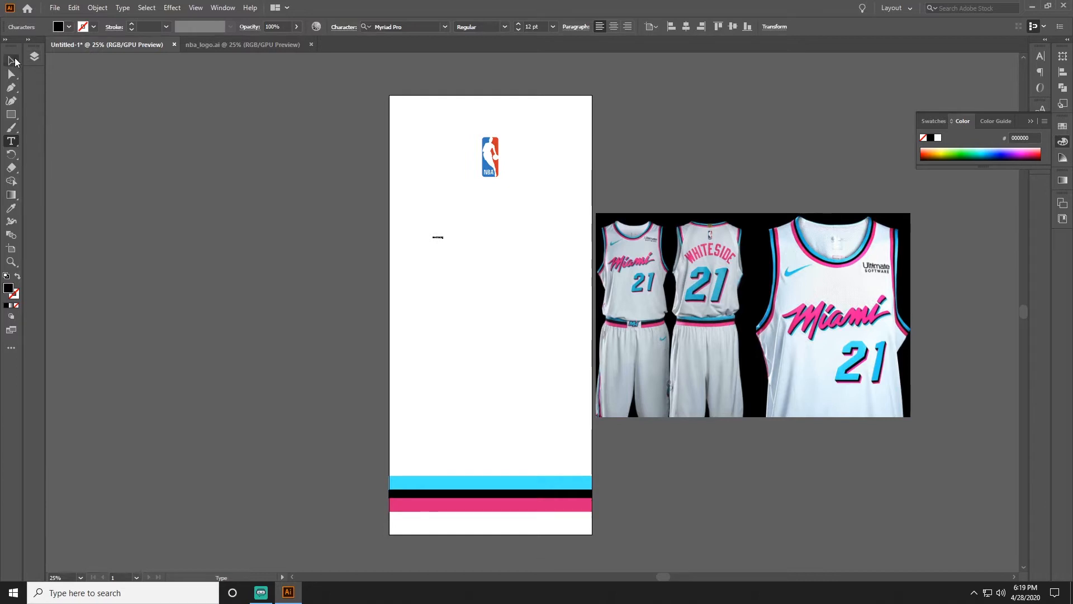
left_click(541, 26)
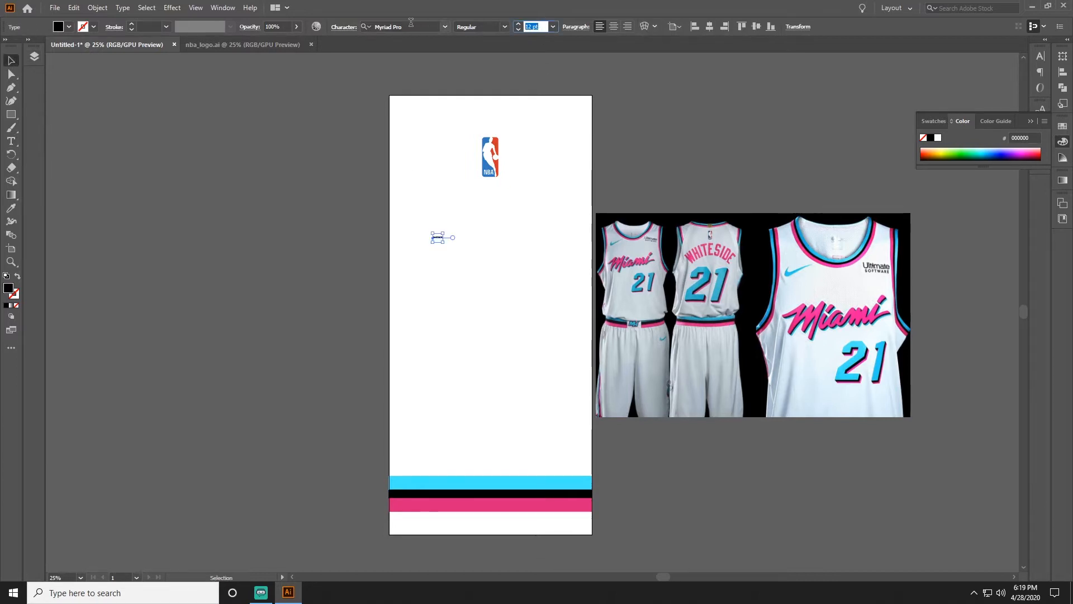
type("120")
key("Return")
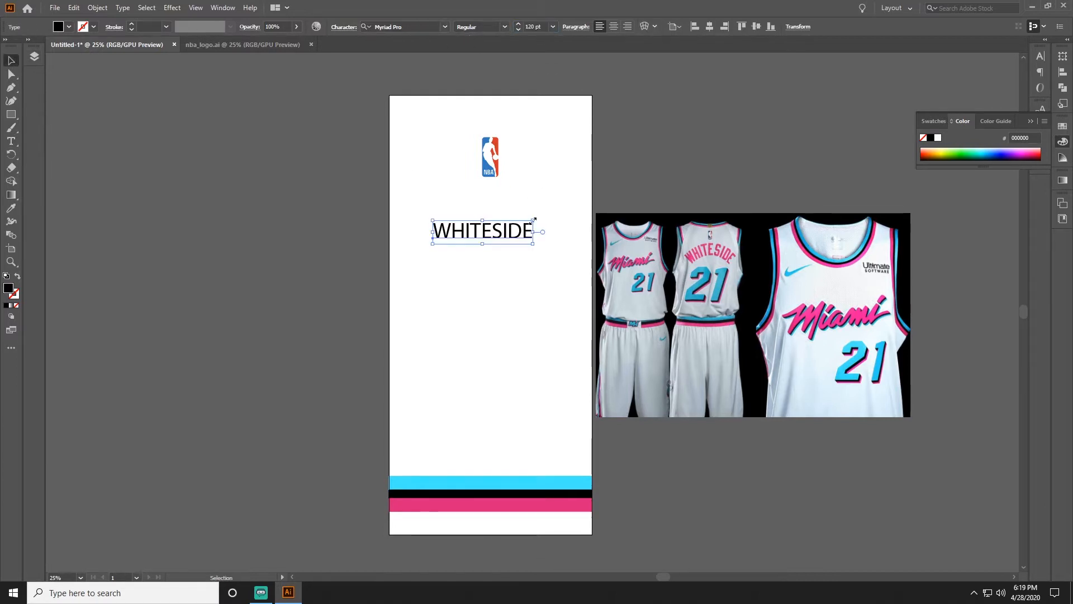
left_click_drag(512, 236, 523, 210)
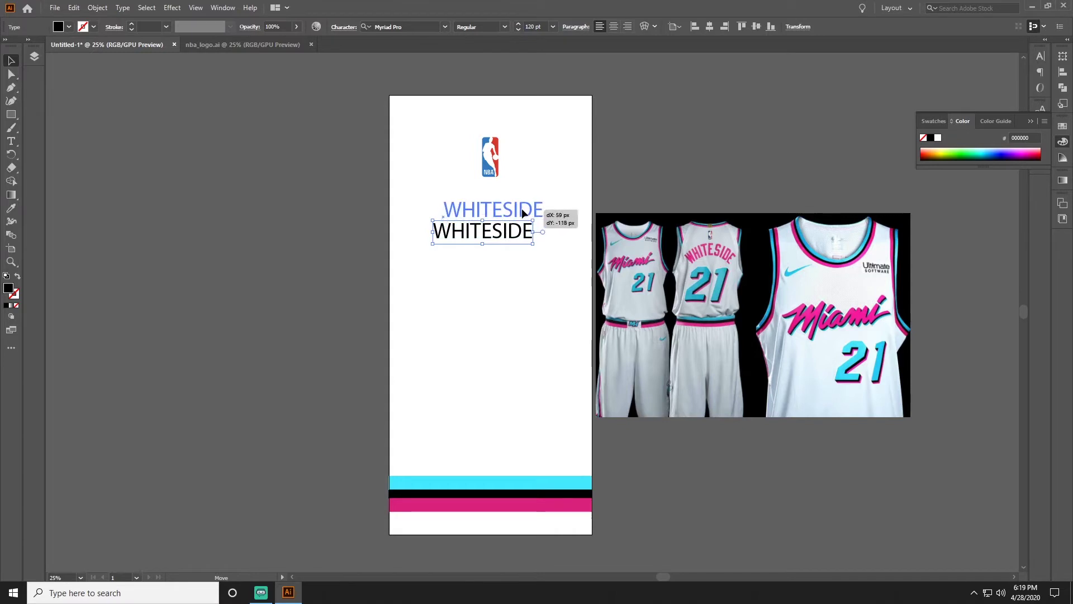
left_click(614, 26)
left_click(710, 27)
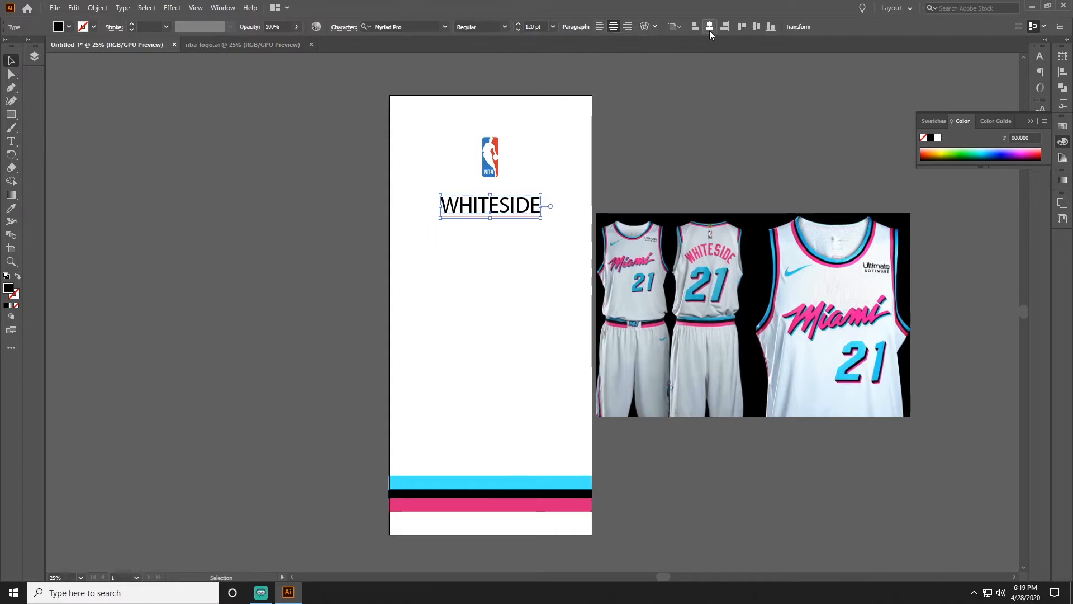
Try an Arc warp on WHITESIDE, then cancel it, leaving the text straight
left_click(643, 27)
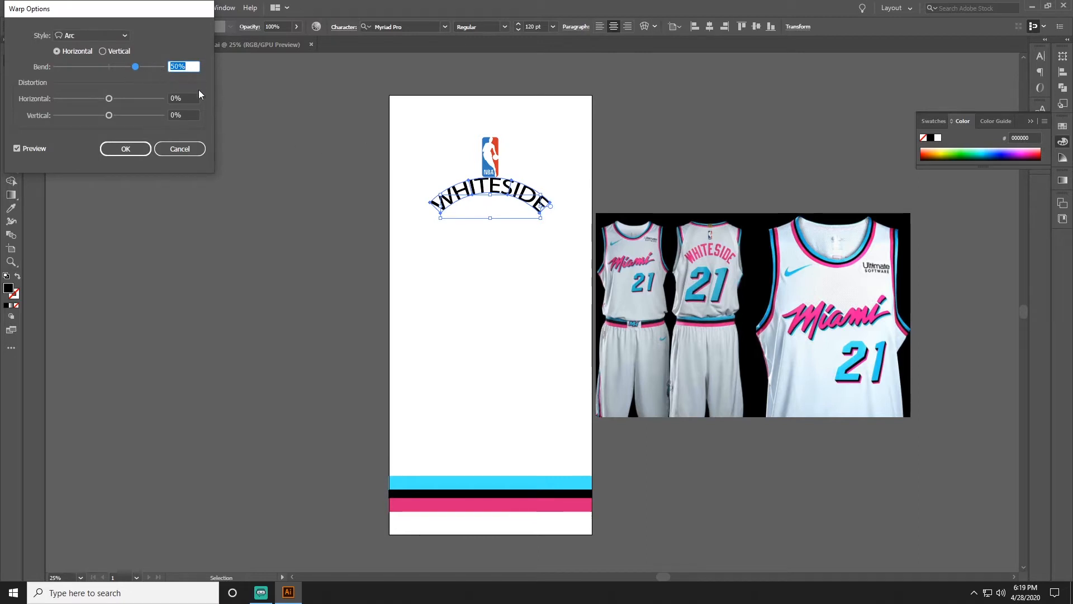
left_click_drag(129, 68, 126, 68)
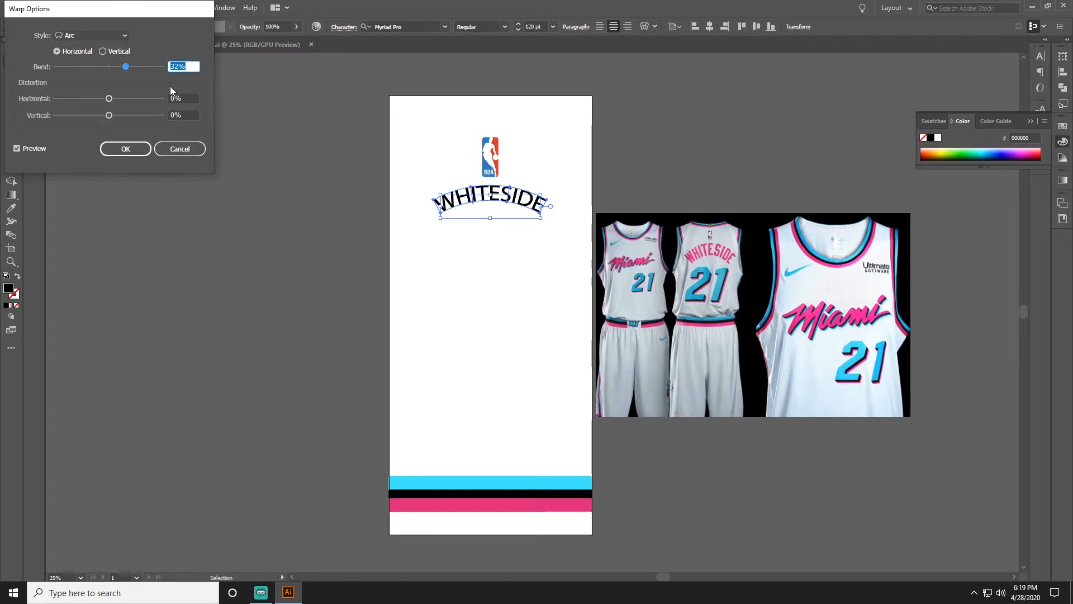
left_click(189, 151)
left_click(538, 262)
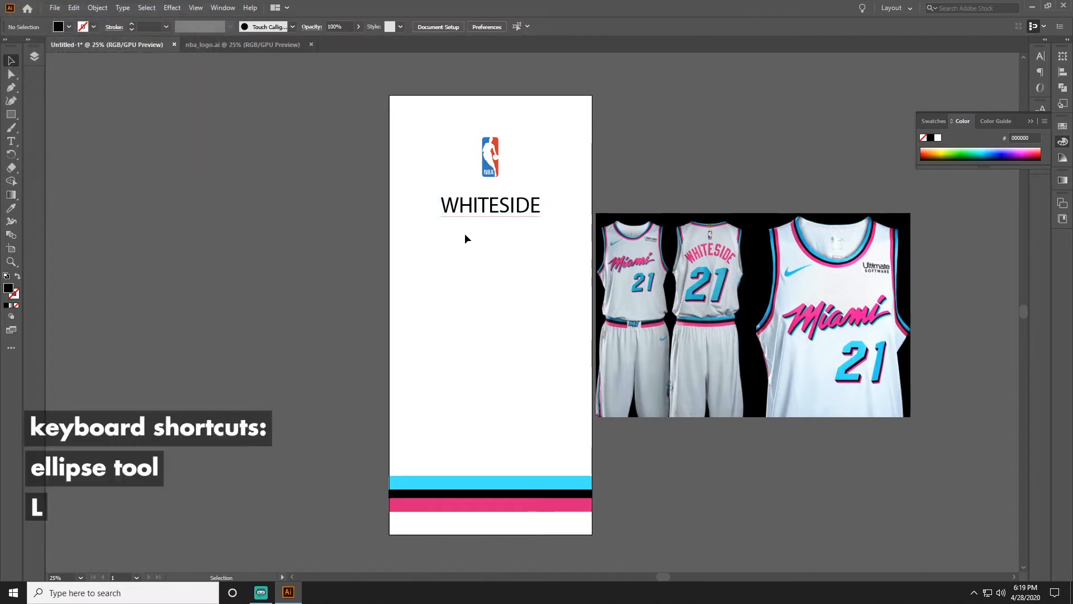
Draw a black circle and shrink it into place under WHITESIDE
key("l")
left_click_drag(710, 252, 754, 298)
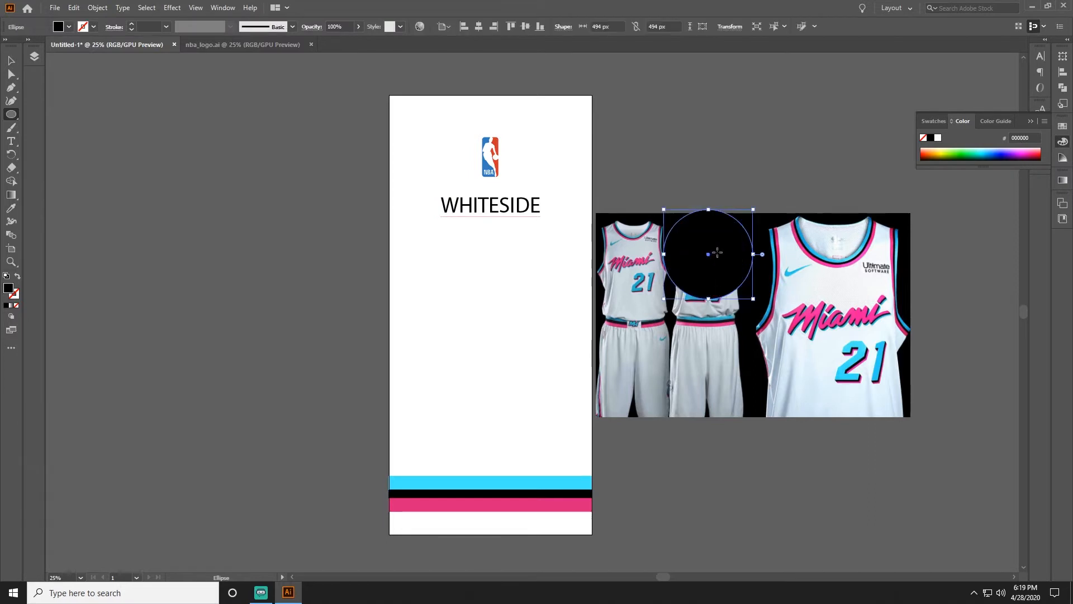
mouse_move(491, 241)
left_mouse_down()
mouse_move(490, 188)
mouse_move(502, 284)
left_mouse_up()
left_click(549, 164)
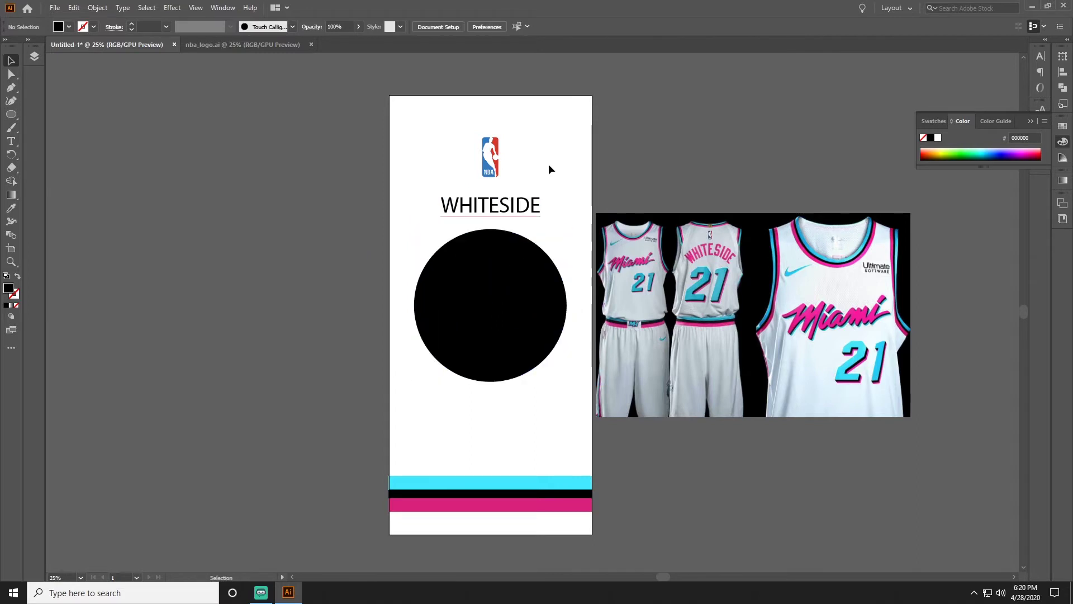
Type WHITESIDE along the circle with Type on a Path and slide it round the edge
left_click(491, 243)
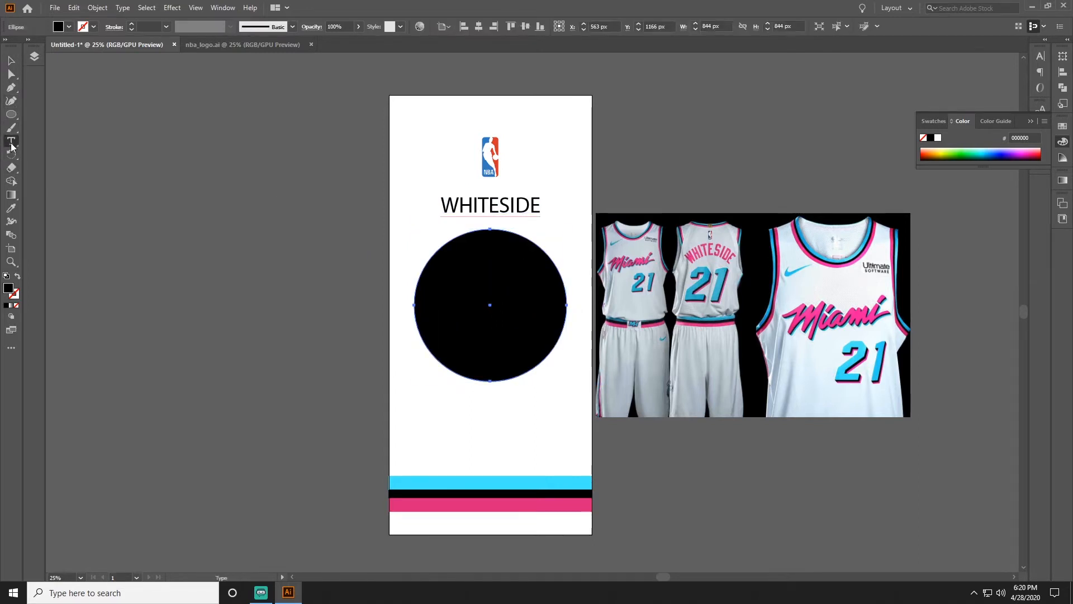
left_click(12, 141)
left_click(42, 155)
left_click(445, 242)
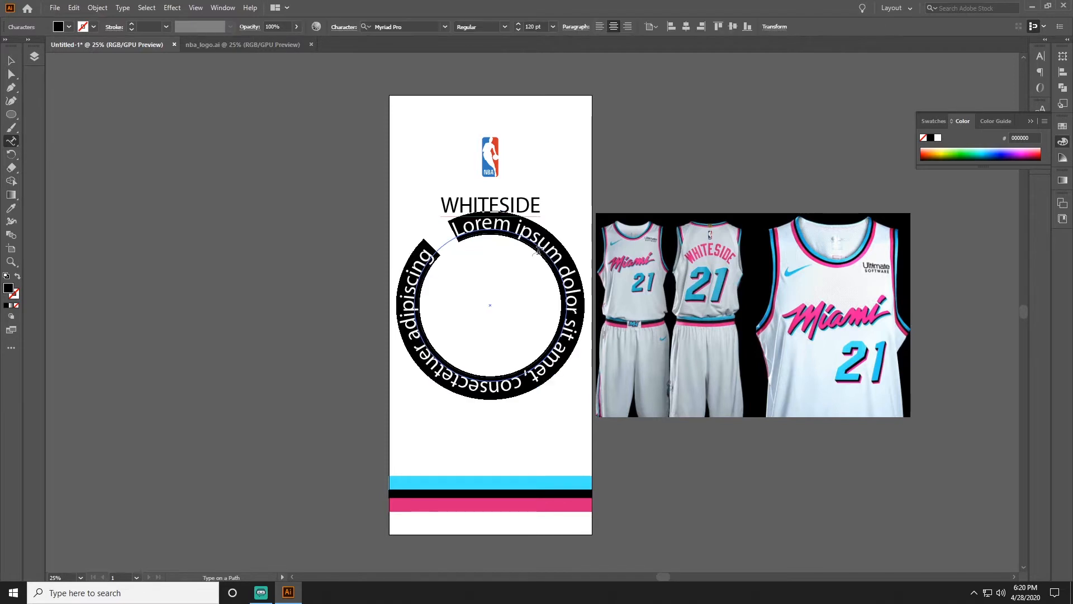
type("WHITESIDE")
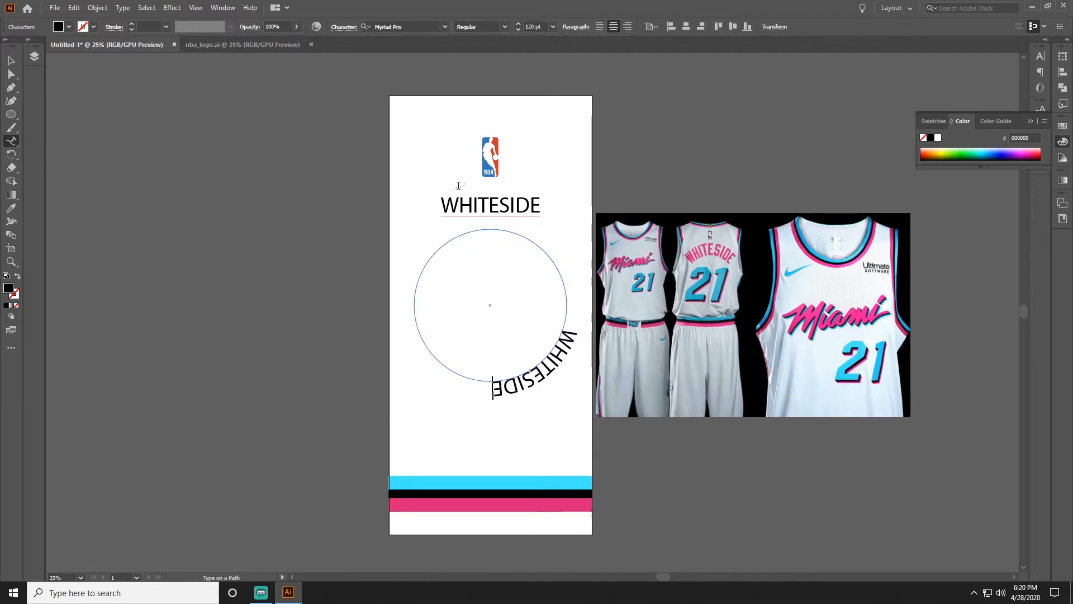
left_click(11, 60)
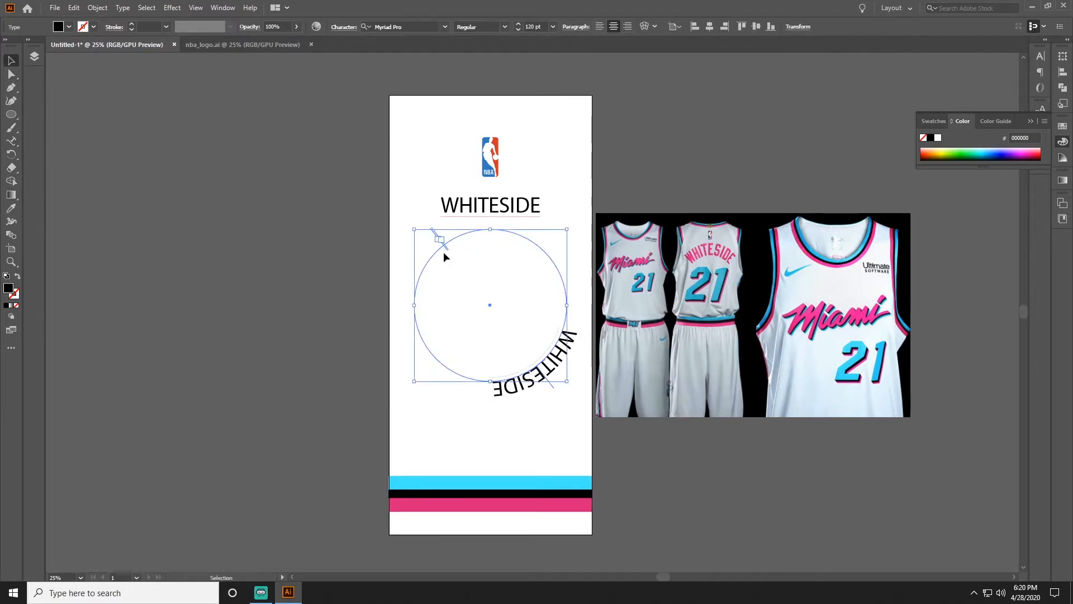
mouse_move(445, 248)
left_mouse_down()
mouse_move(420, 305)
mouse_move(443, 245)
left_mouse_up()
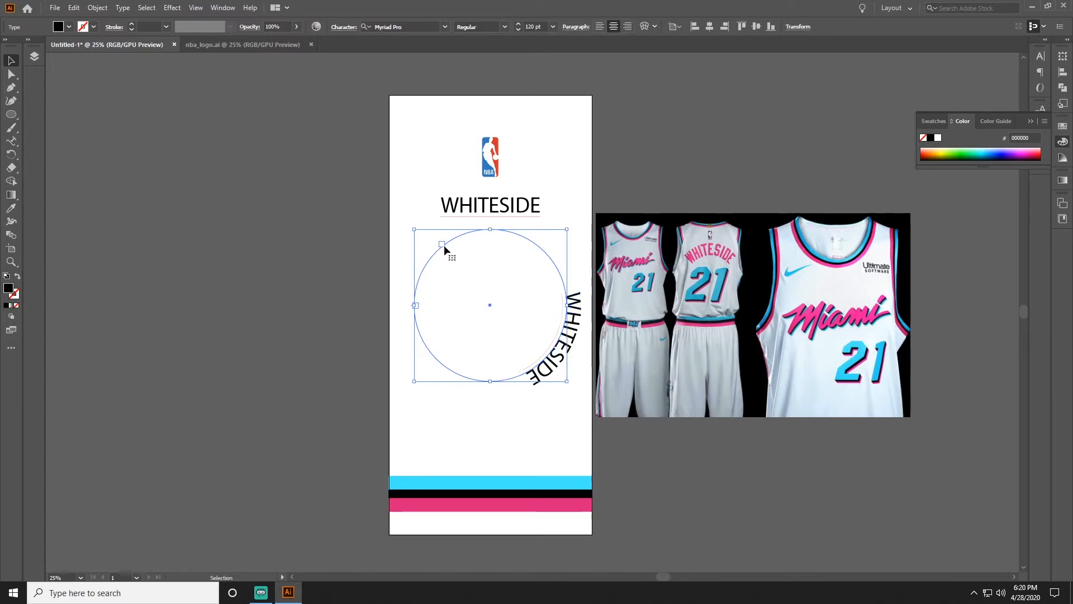
Rotate the circle so WHITESIDE arcs across its top and delete the straight WHITESIDE text
key("a")
key("ctrl+plus")
key("ctrl+plus")
key("ctrl+plus")
key("v")
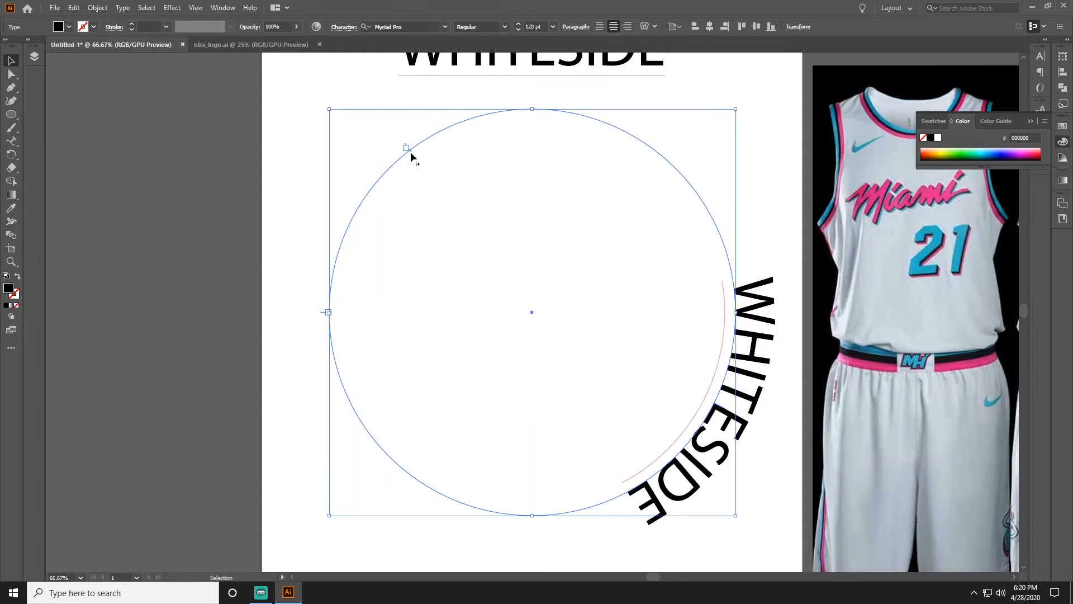
mouse_move(411, 156)
left_mouse_down()
mouse_move(671, 256)
mouse_move(751, 319)
left_mouse_up()
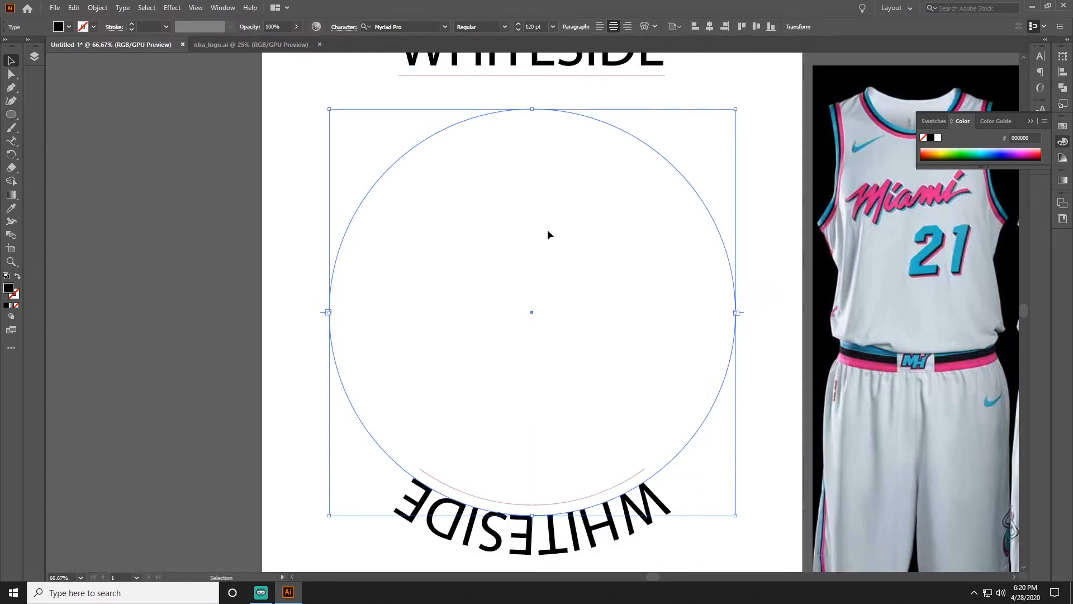
scroll(574, 419, "down", 2)
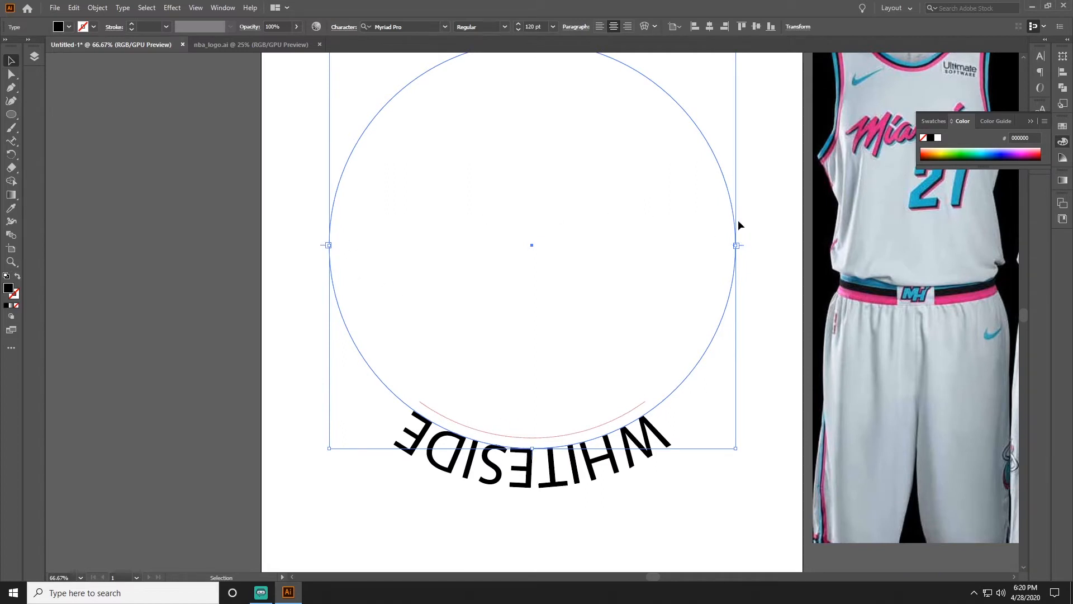
scroll(738, 222, "up", 2)
left_click_drag(739, 120, 327, 530)
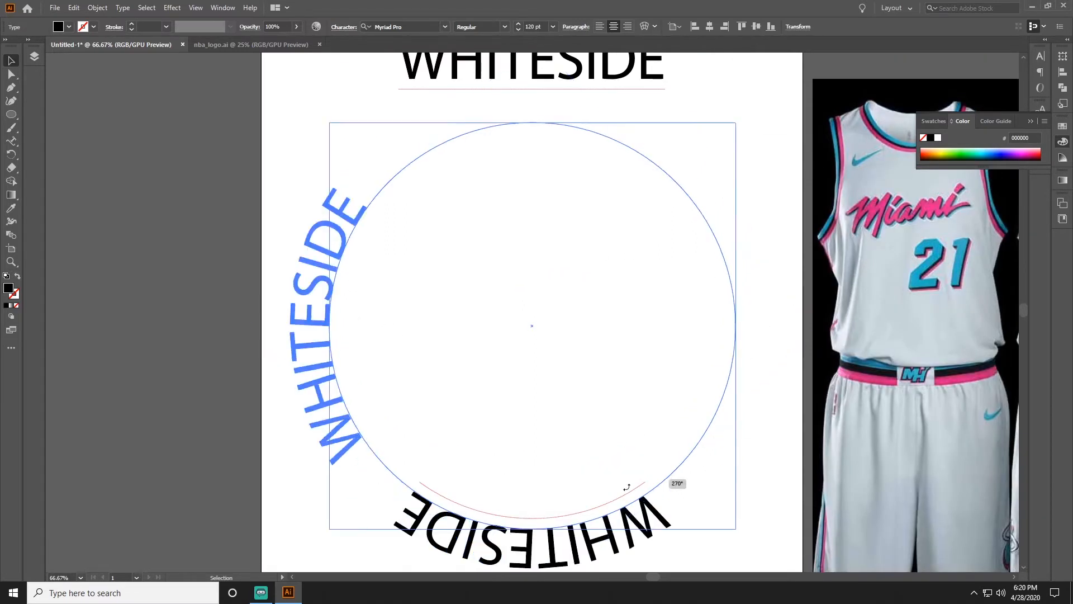
scroll(738, 254, "up", 2)
left_click(658, 126)
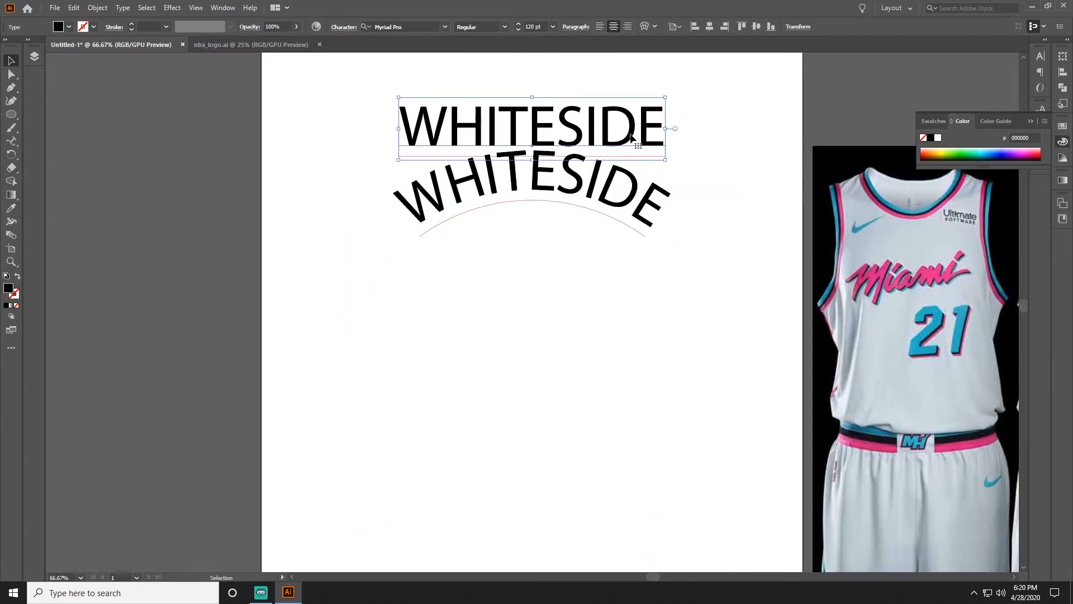
key("Delete")
key("ctrl+minus")
key("ctrl+minus")
key("ctrl+minus")
scroll(687, 137, "down", 2)
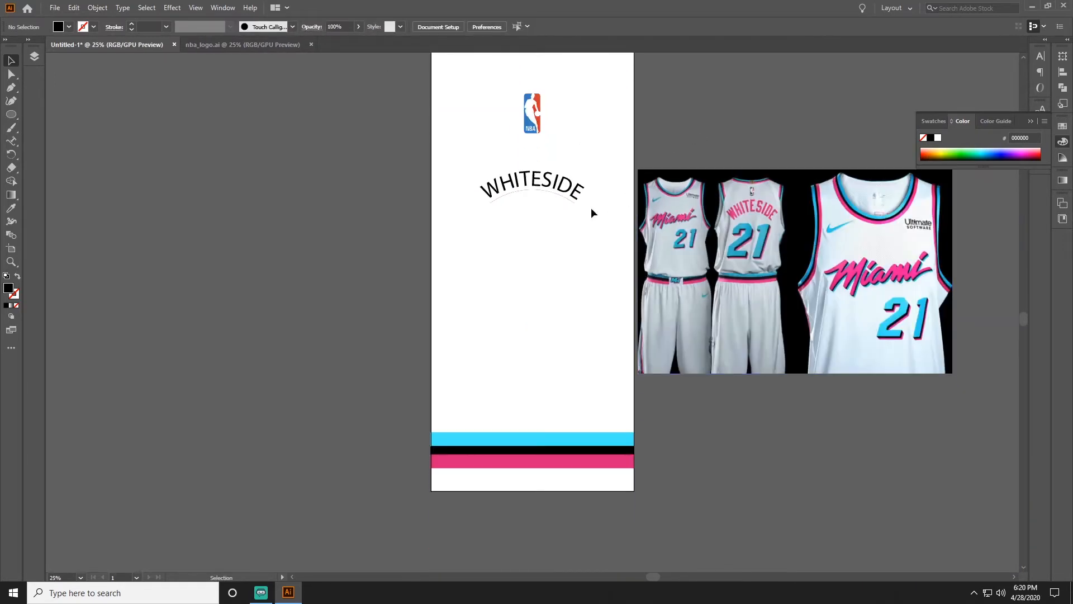
Set the curved WHITESIDE to 150 pt in the Bebas font, caret placed between W and H
left_click(564, 192)
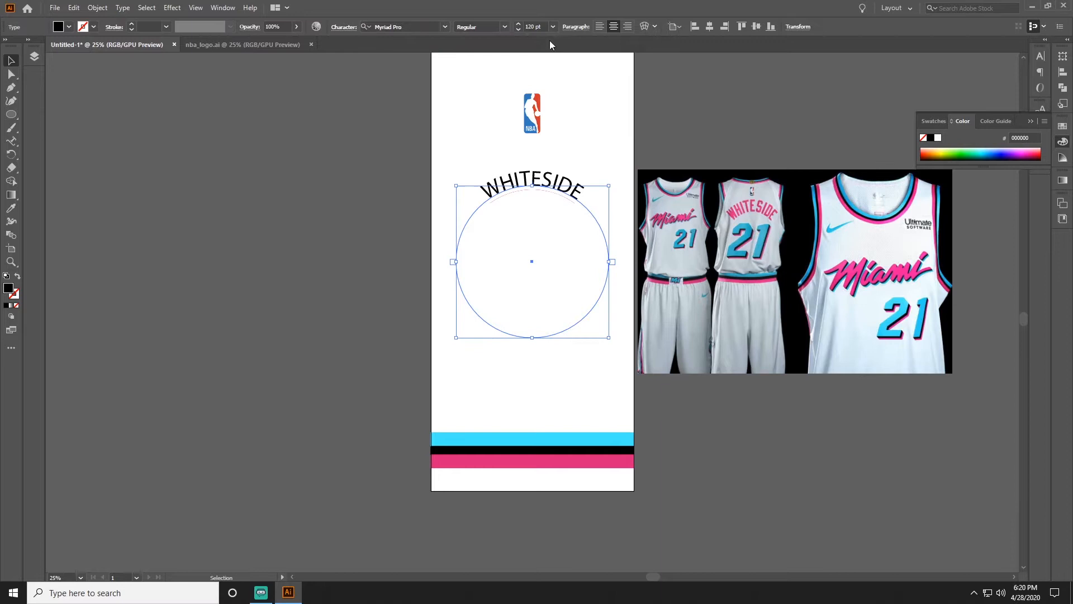
left_click(543, 27)
type("150")
key("Return")
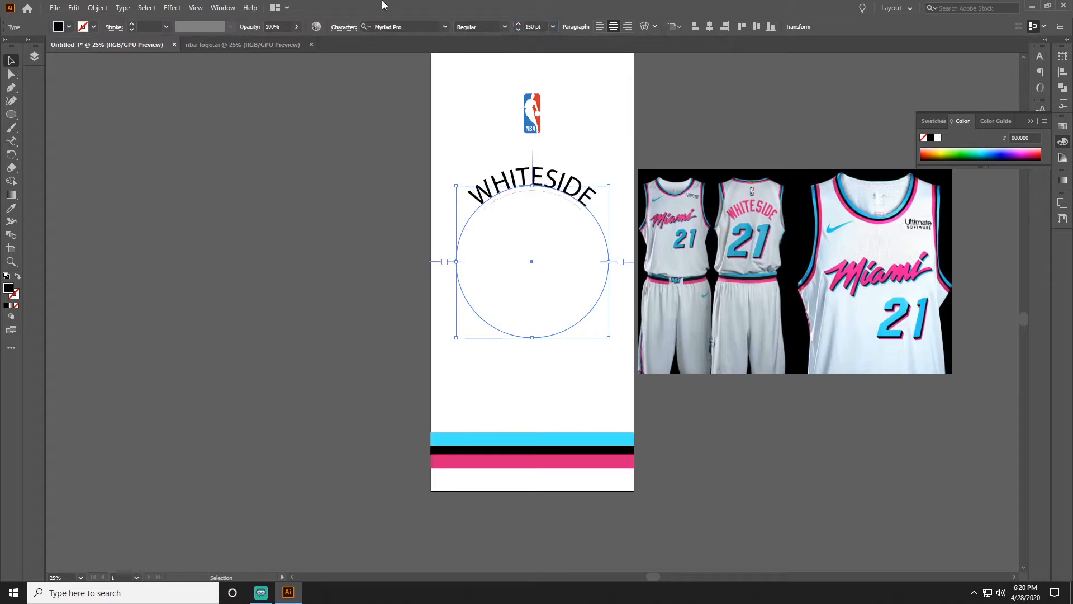
left_click(444, 28)
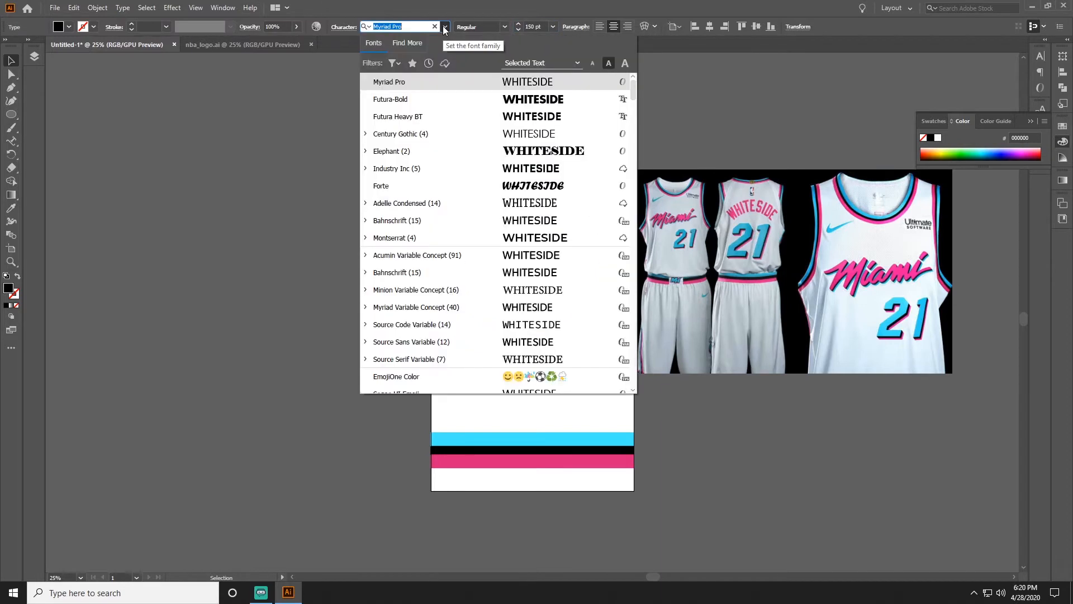
type("be")
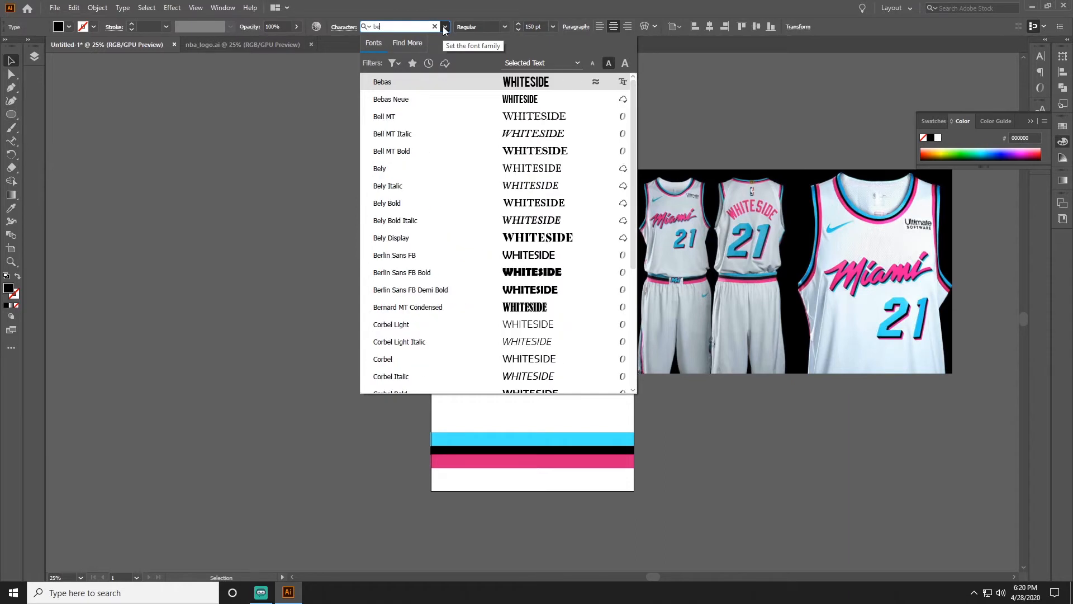
type("b")
left_click(457, 84)
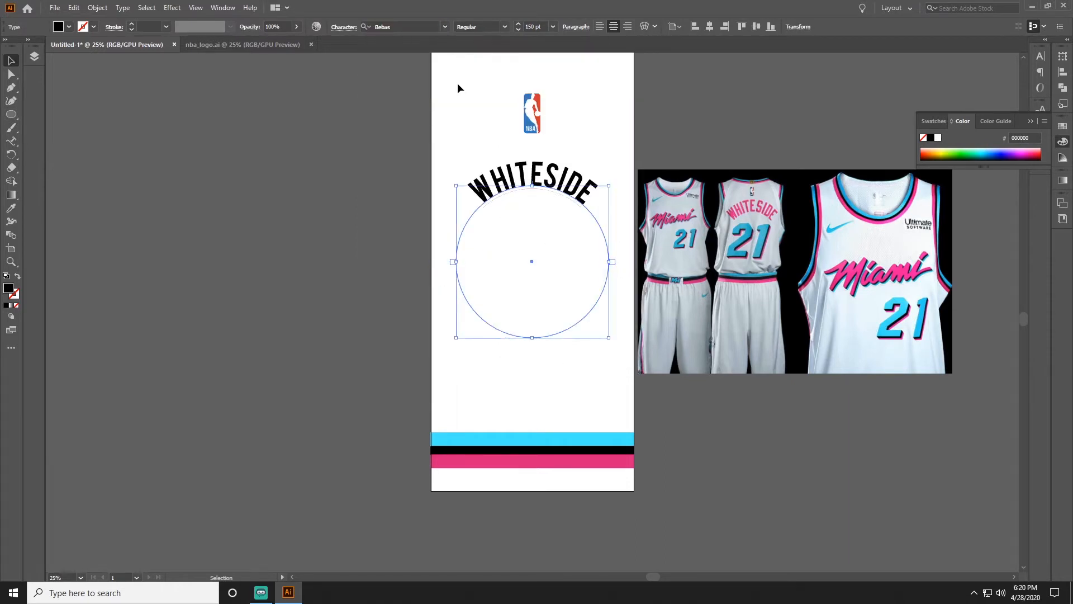
key("t")
left_click(501, 183)
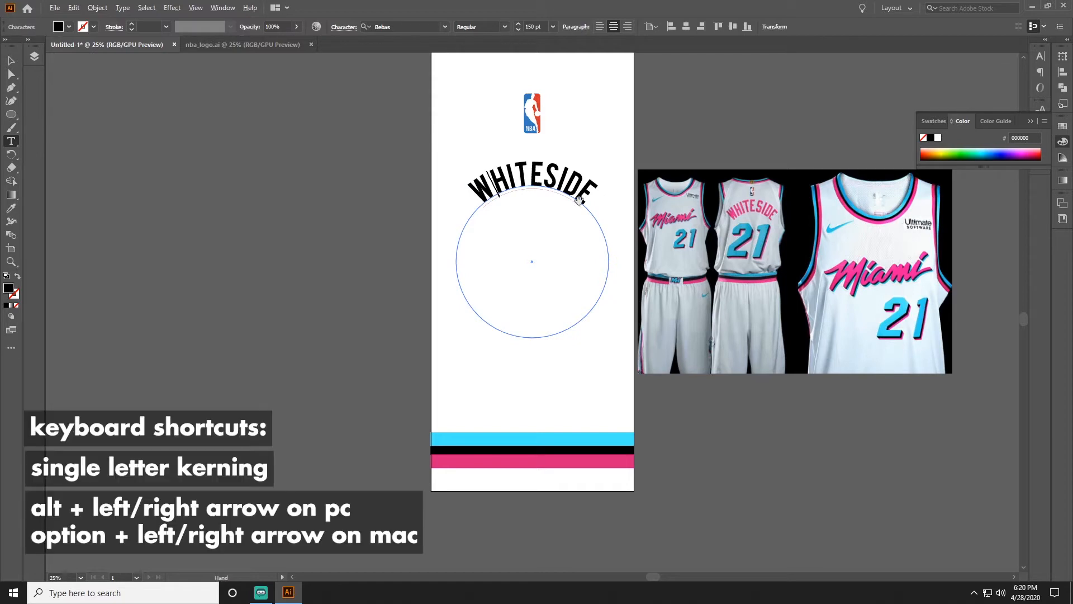
Kern WHITESIDE pair by pair with Alt+Left so W‑H, I‑T, T‑E, E‑S, S‑I and IDE sit evenly
key("alt+Left")
key("alt+Left")
key("alt+Left")
key("alt+Left")
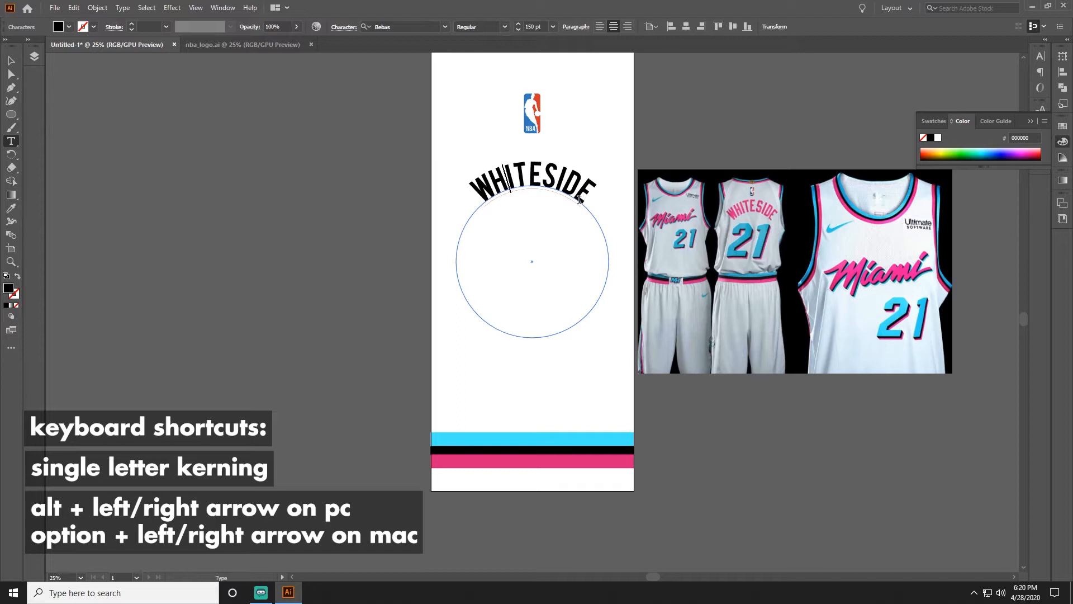
key("alt+Left")
key("alt+Left")
key("alt+Left")
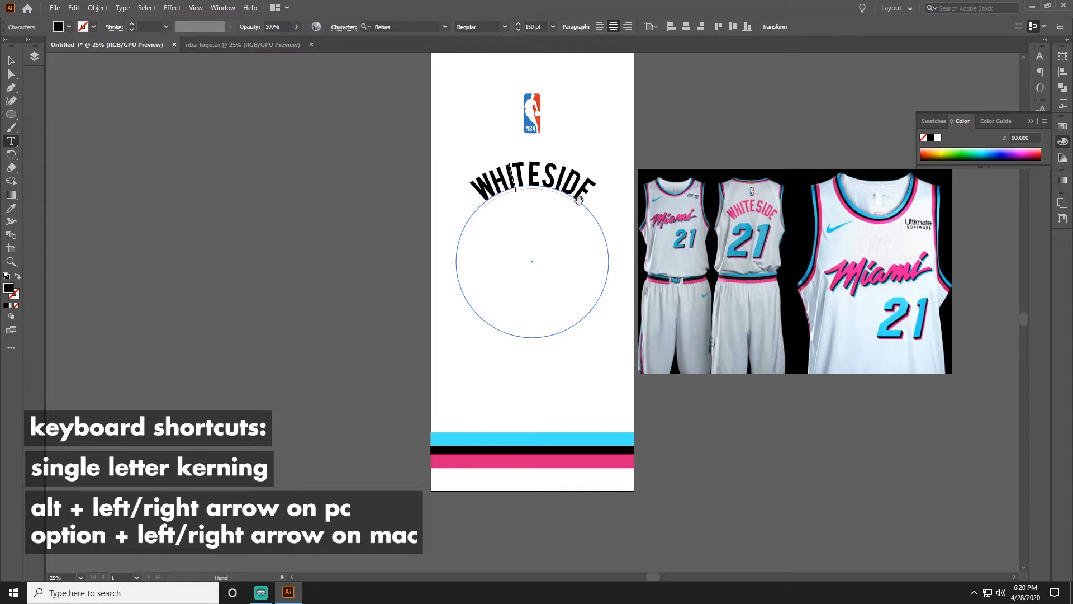
key("alt+Left")
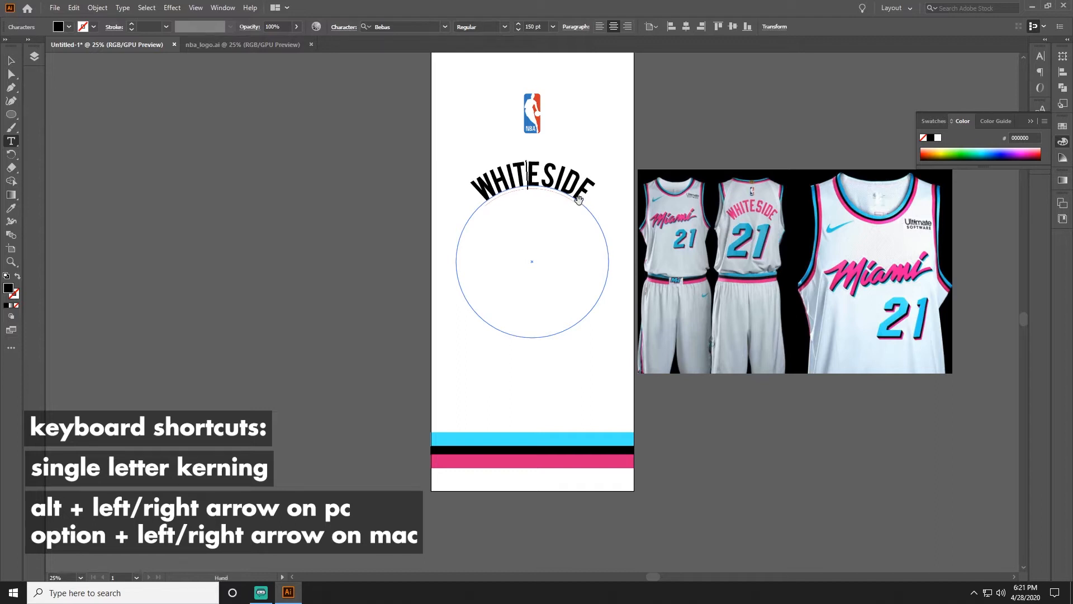
key("alt+Left")
key("alt+Left")
key("Right")
key("alt+Left")
key("alt+Left")
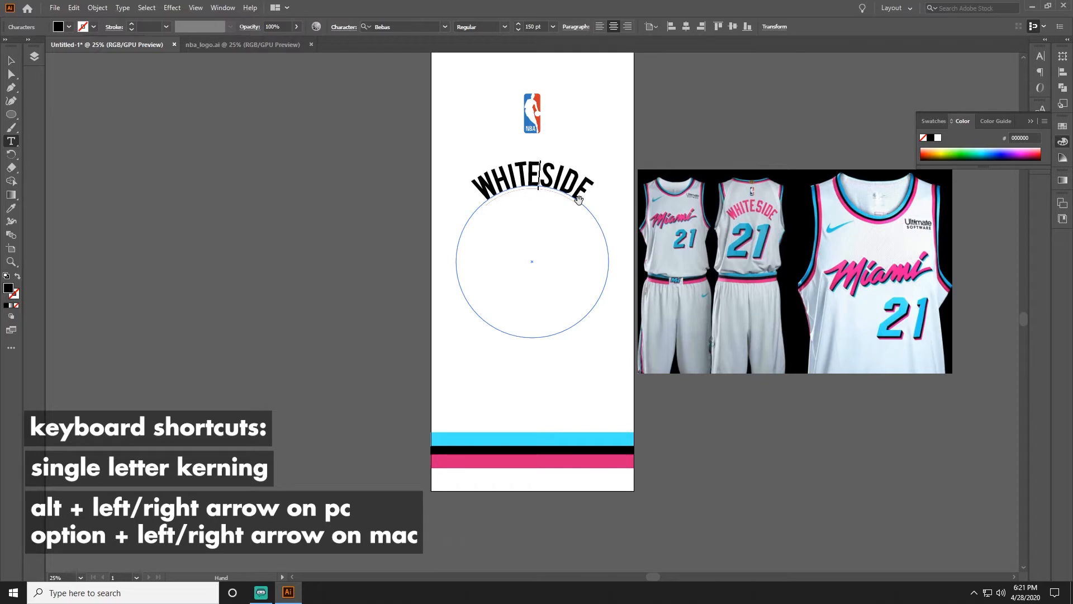
key("alt+Left")
key("Right")
key("alt+Left")
key("alt+Left")
key("Right")
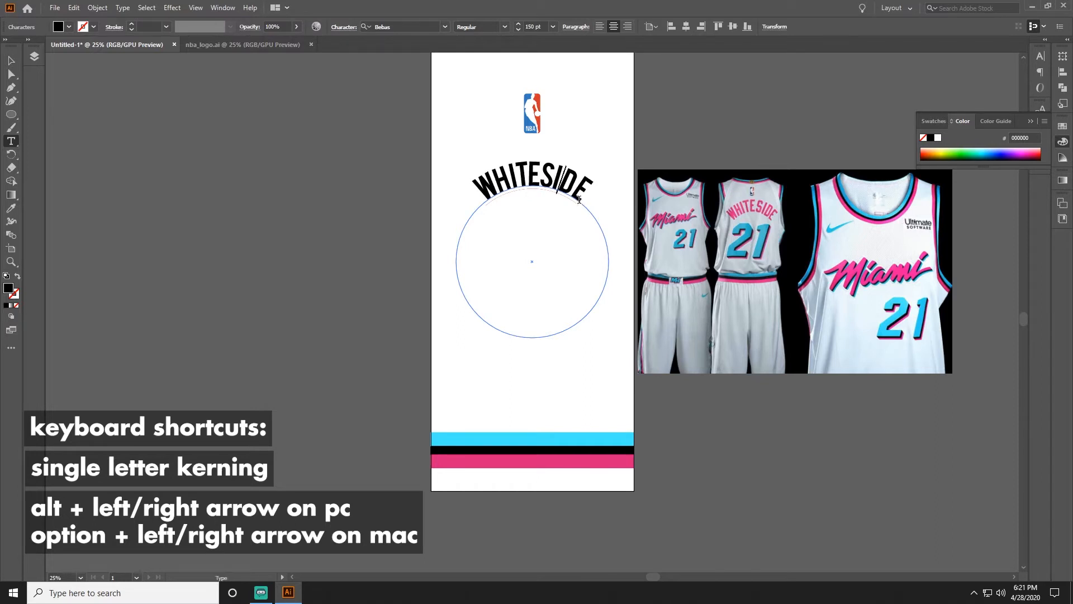
key("alt+Left")
key("Right")
key("alt+Left")
key("alt+Left")
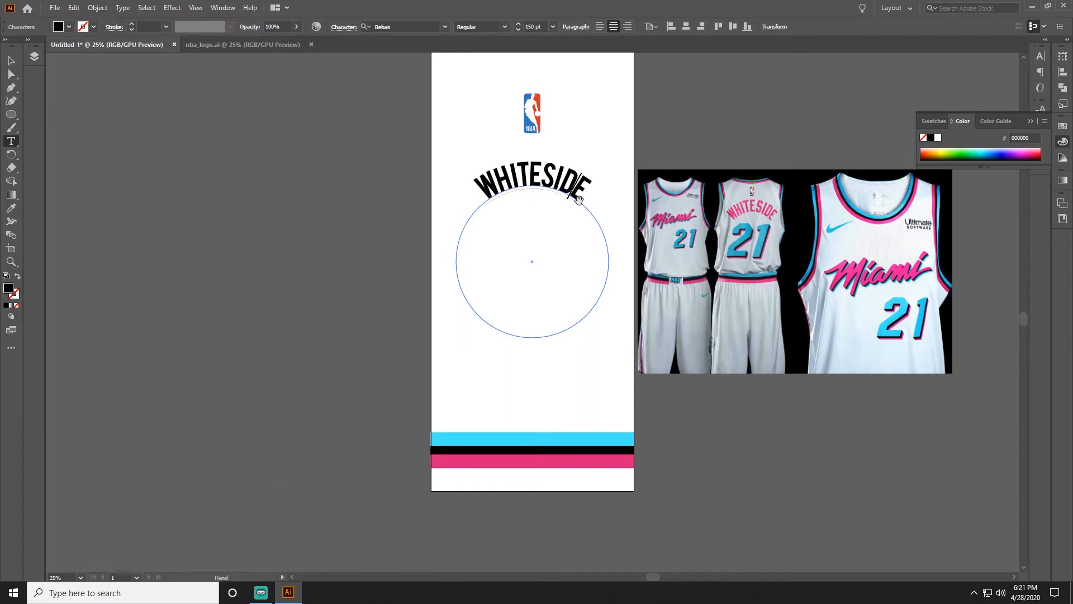
key("alt+Left")
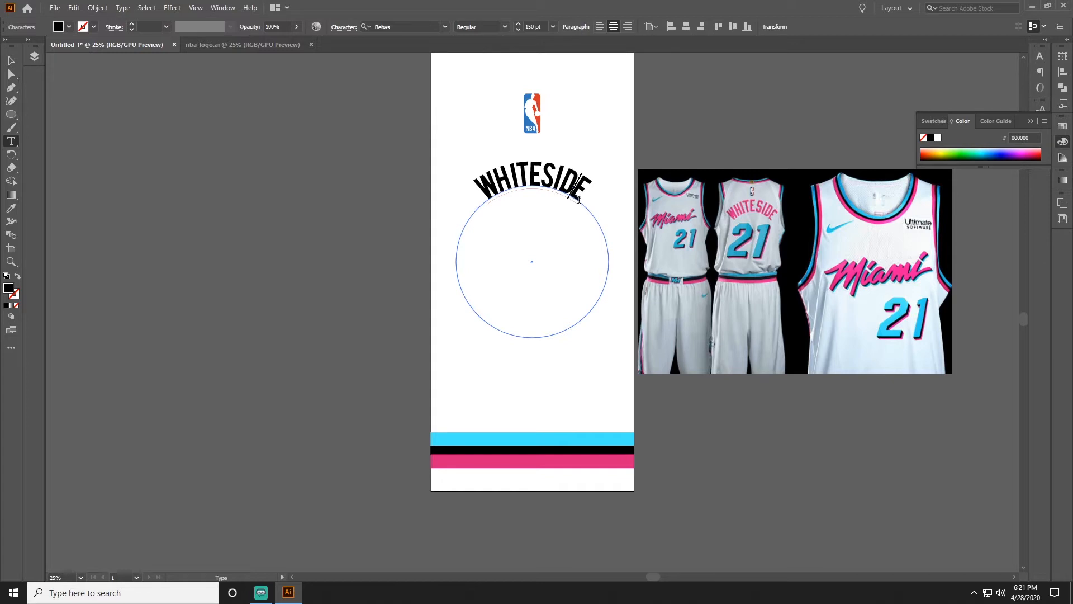
key("Escape")
Bump the arched WHITESIDE up three font-size increments in the control bar
left_click(221, 110)
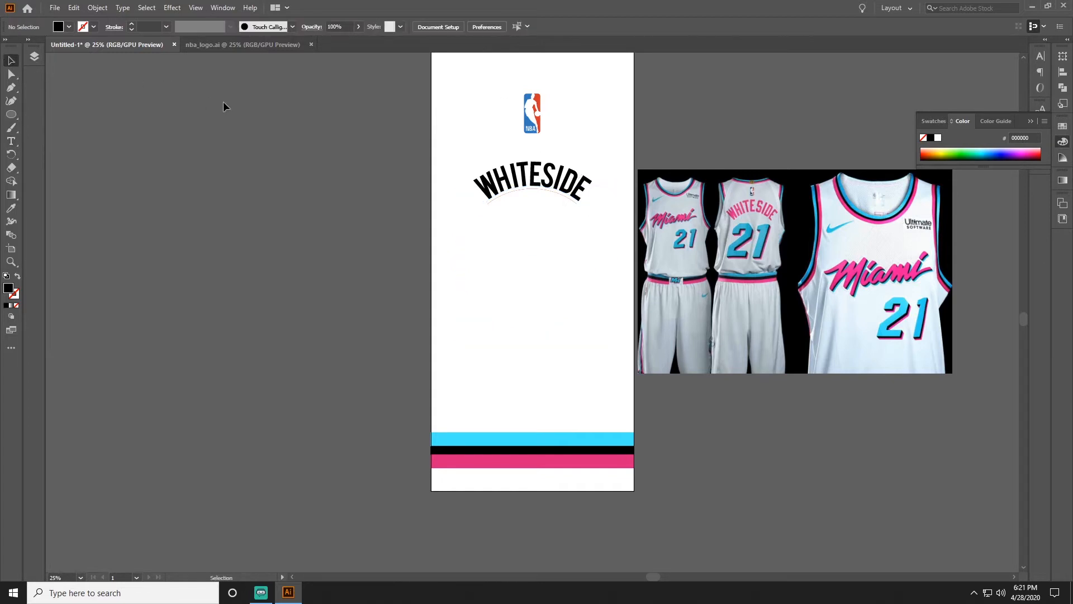
left_click(568, 183)
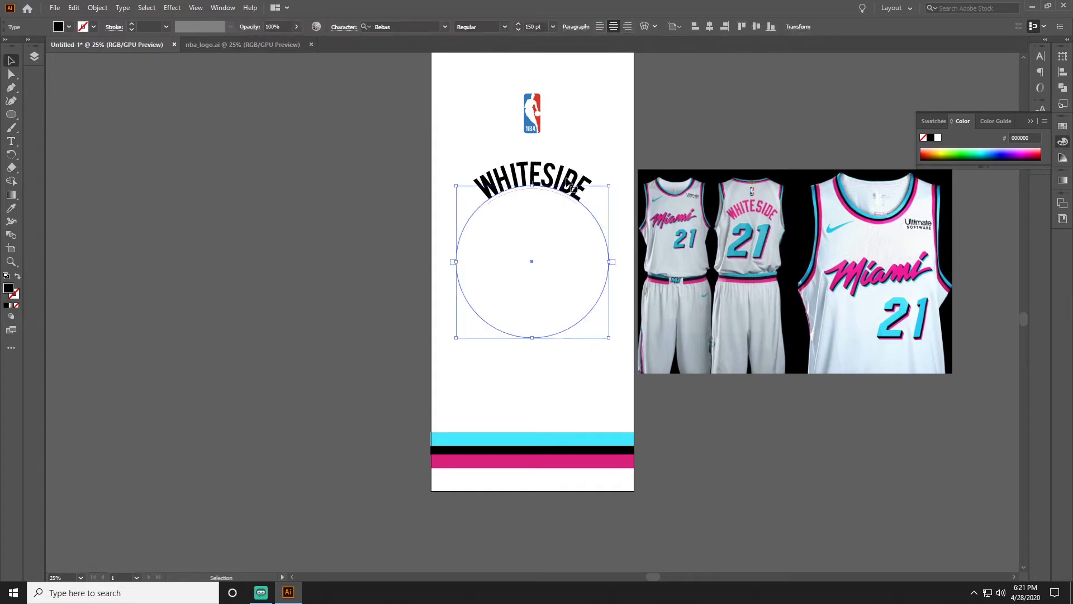
left_click(520, 24)
left_click(520, 24)
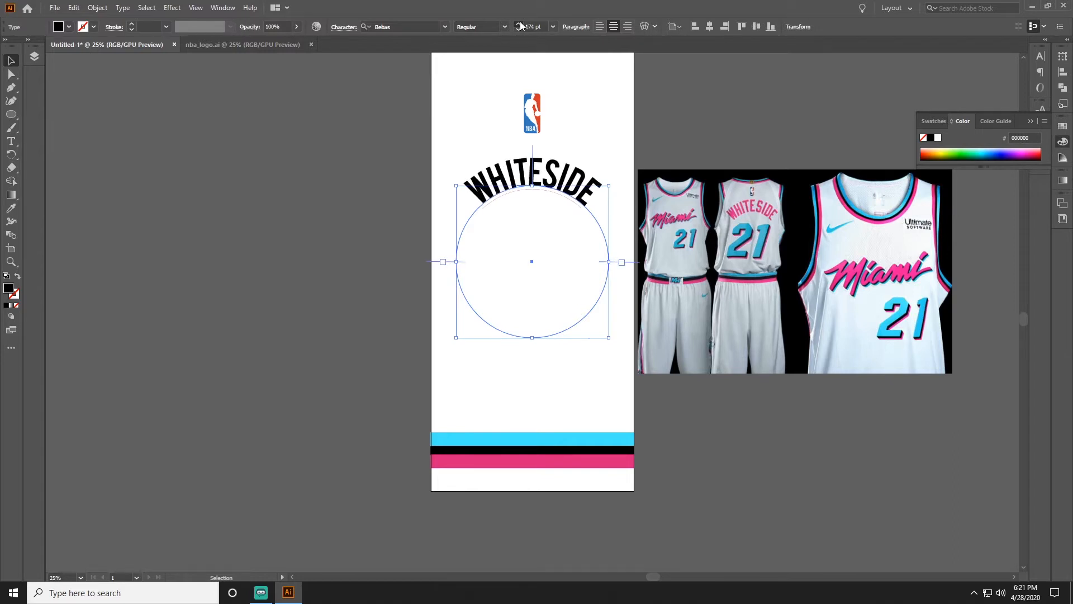
left_click(521, 24)
left_click(633, 101)
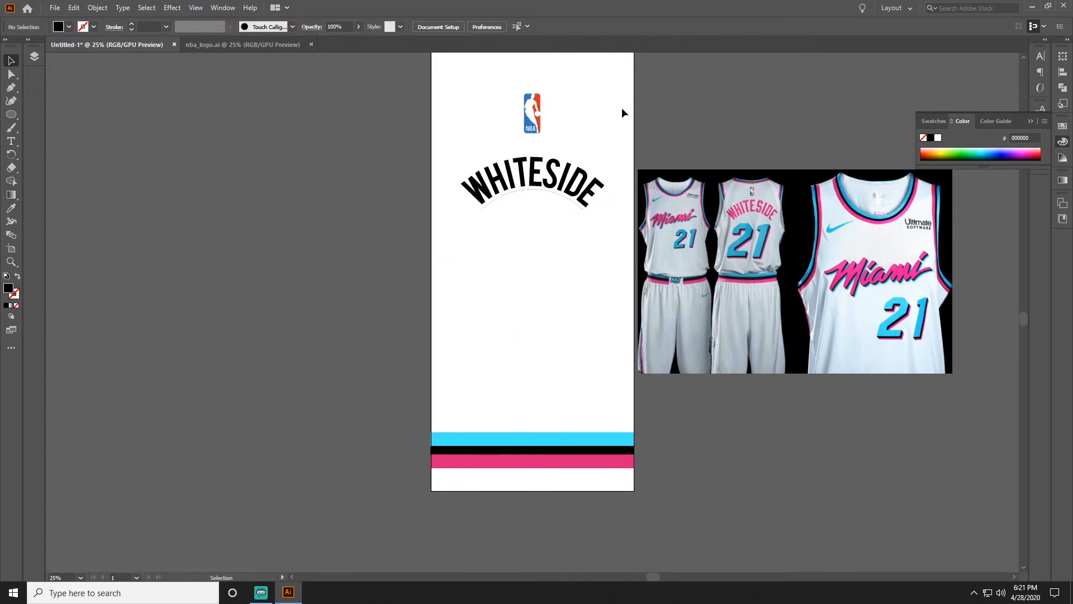
left_click(568, 176)
left_click(655, 121)
Colour WHITESIDE the jersey's pink with the eyedropper
left_click(583, 186)
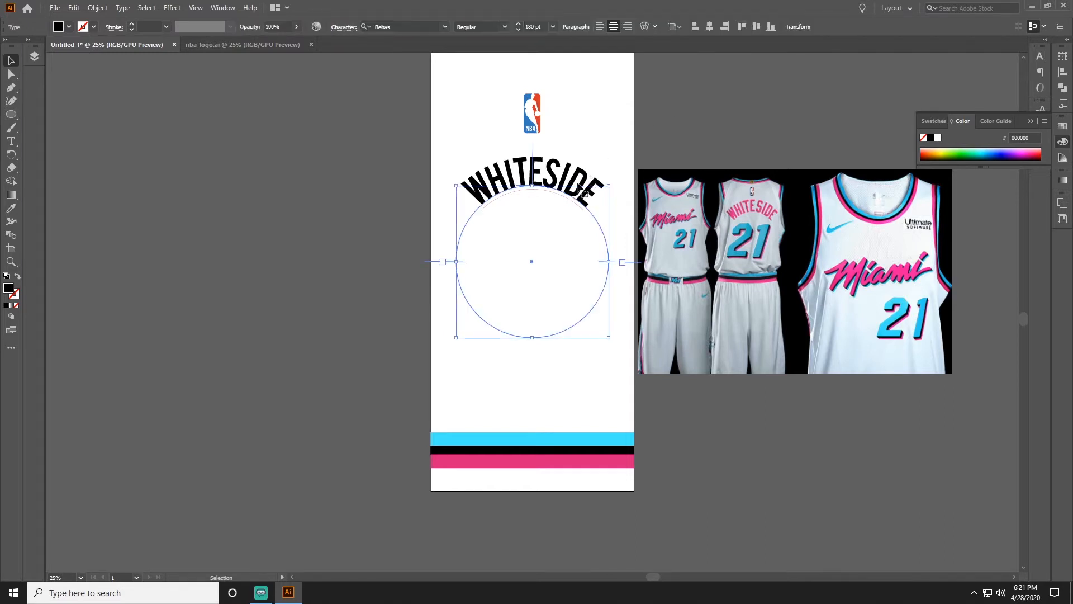
key("i")
left_click(537, 461)
left_click(726, 77)
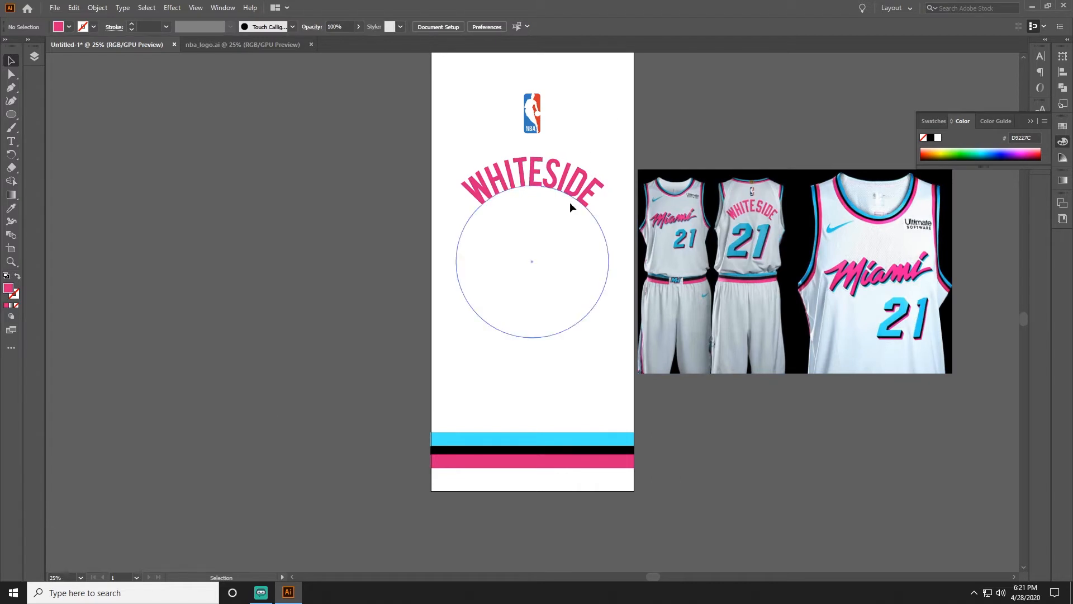
Enlarge the jersey photo and lay it over the artboard so its 21 is ready to trace
left_click_drag(823, 268, 273, 228)
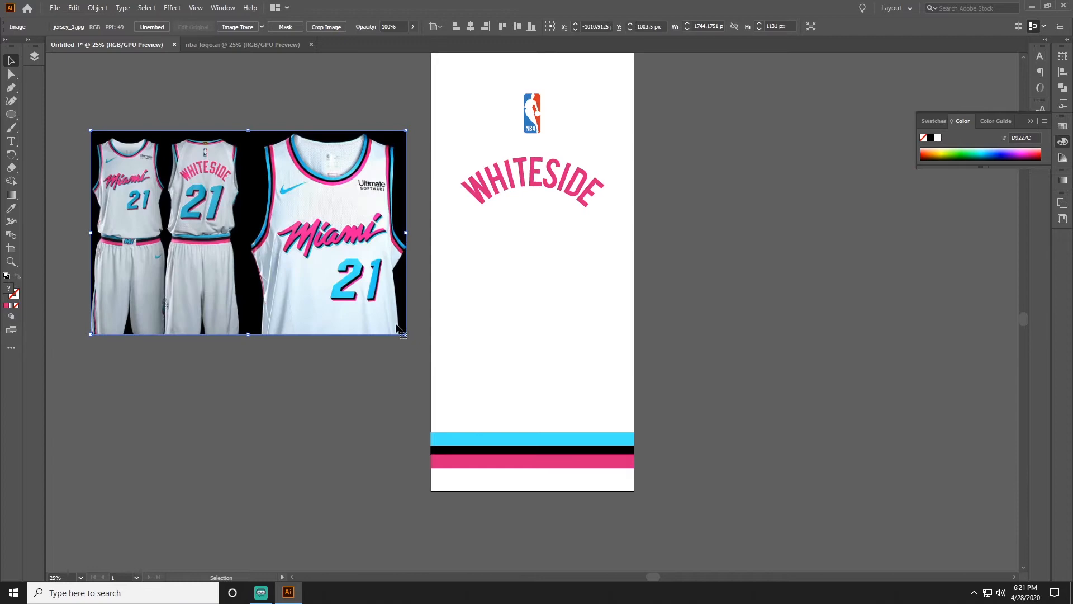
left_click_drag(407, 336, 616, 431)
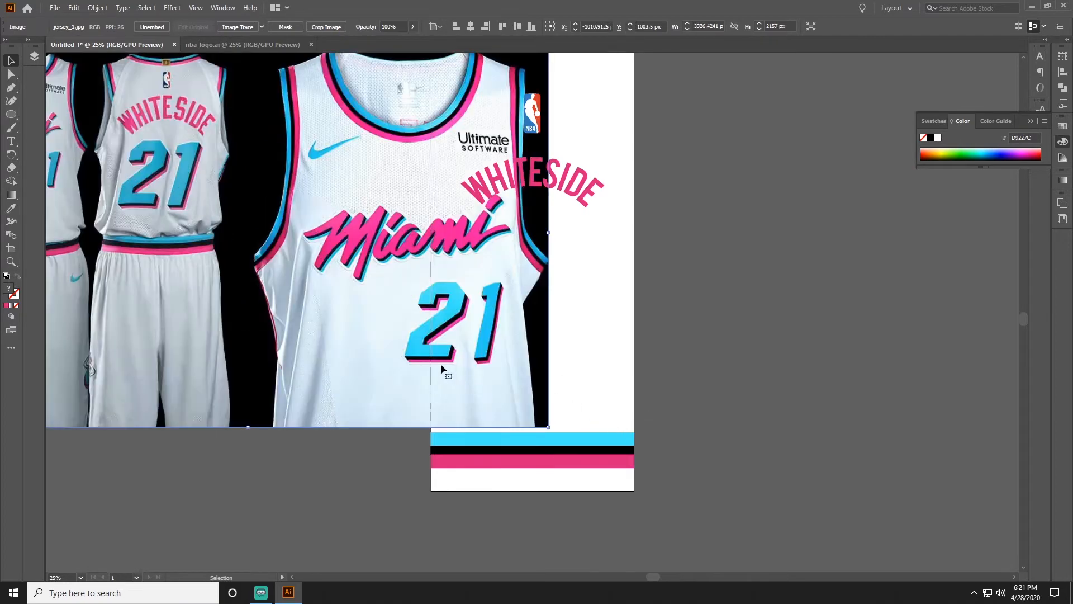
left_click_drag(440, 364, 533, 329)
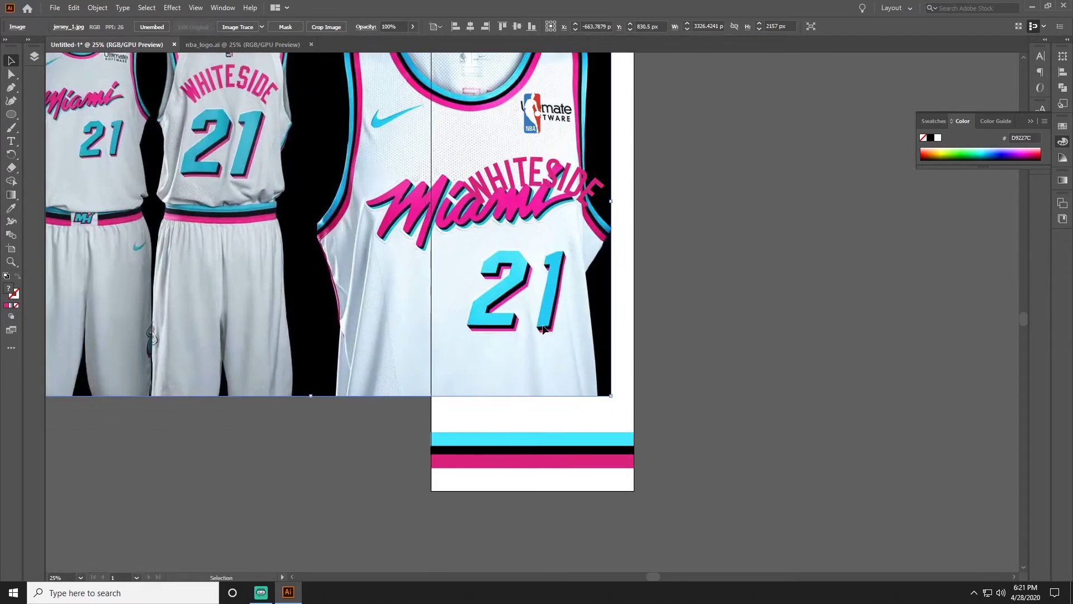
left_click(704, 314)
scroll(628, 299, "up", 1)
scroll(599, 288, "up", 3)
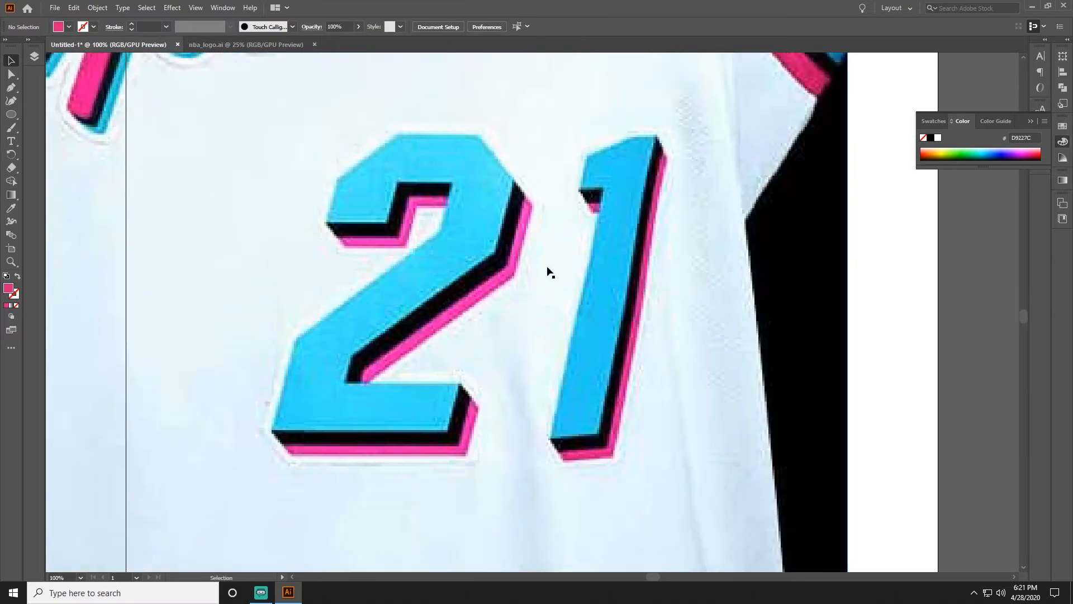
scroll(550, 272, "up", 2)
Trace the outline of the 2 point by point with the Pen tool and close it as a cyan shape
key("p")
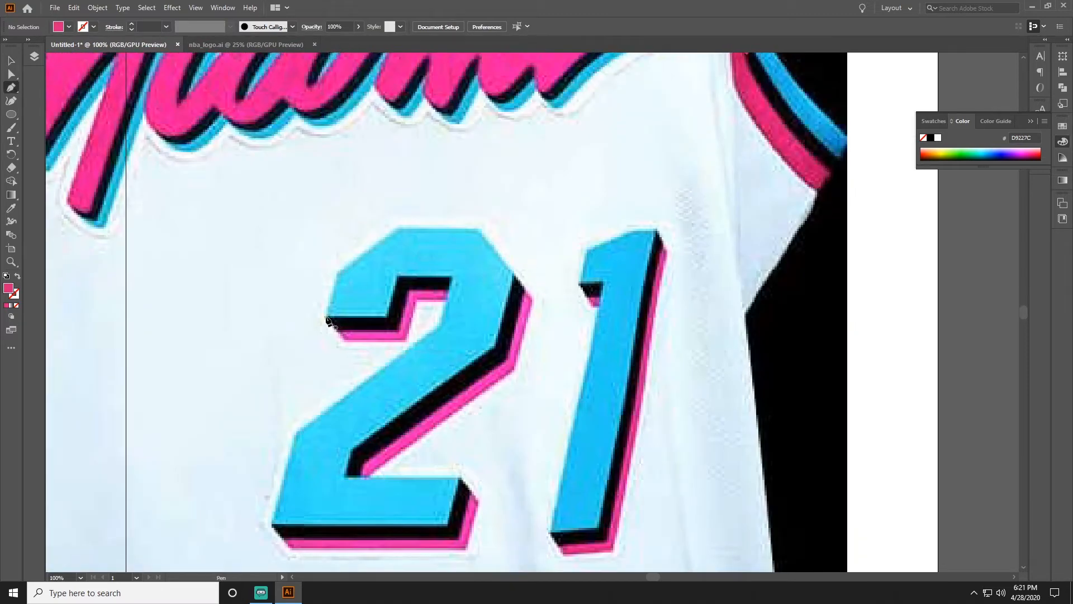
left_click_drag(325, 319, 390, 321)
left_click(387, 321)
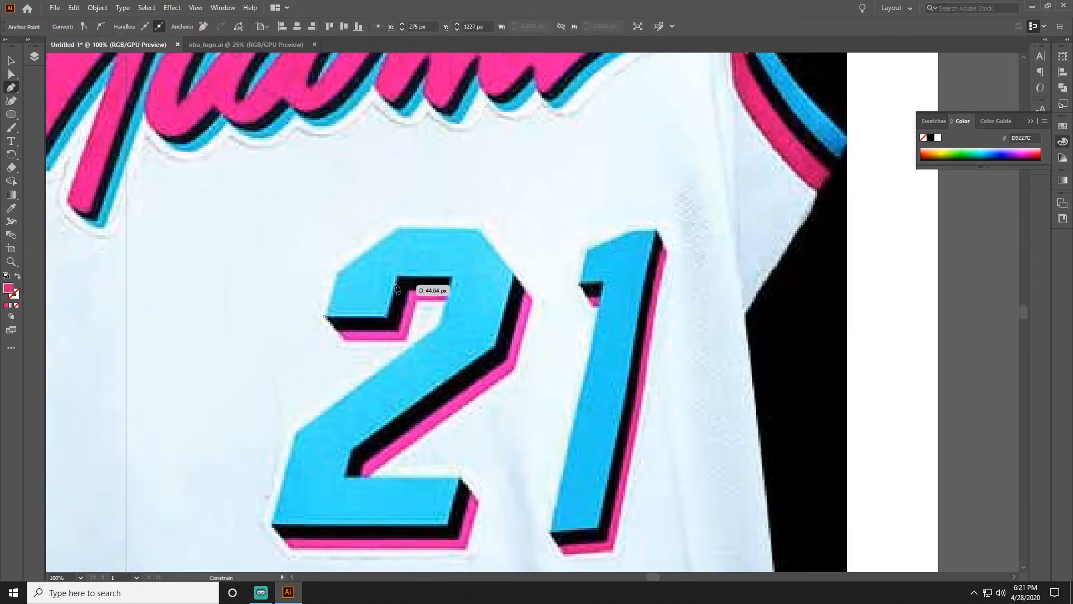
left_click_drag(397, 276, 450, 285)
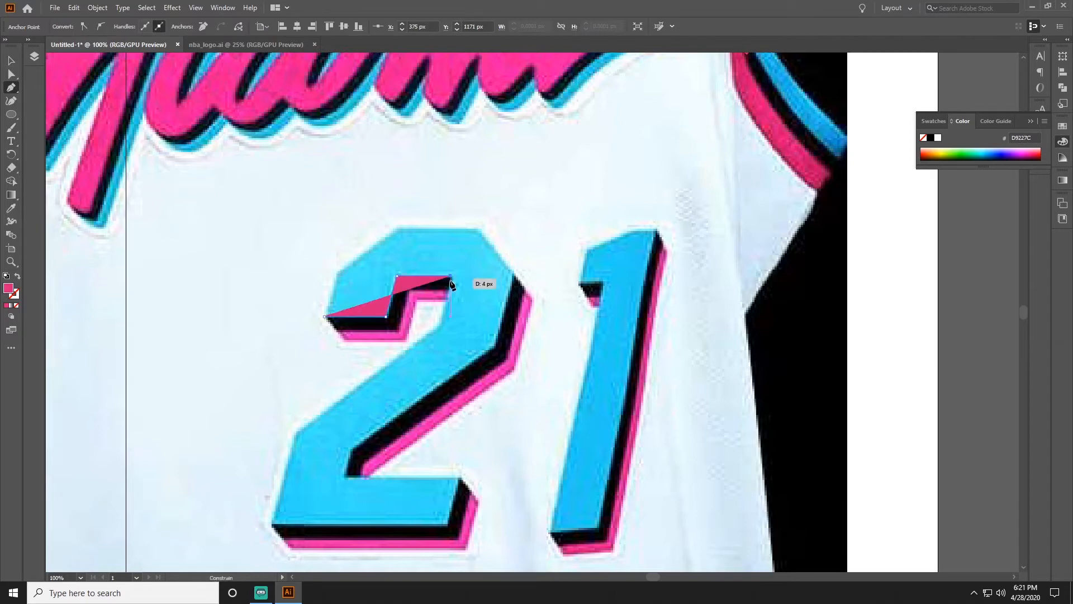
left_click(440, 326)
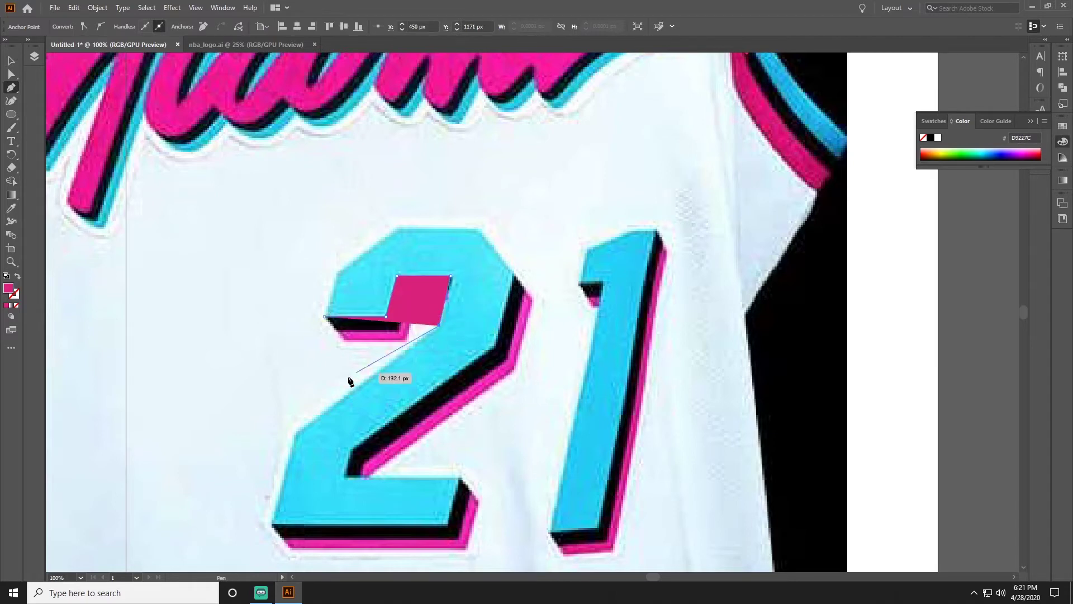
left_click(298, 437)
scroll(290, 449, "down", 1)
scroll(281, 466, "down", 1)
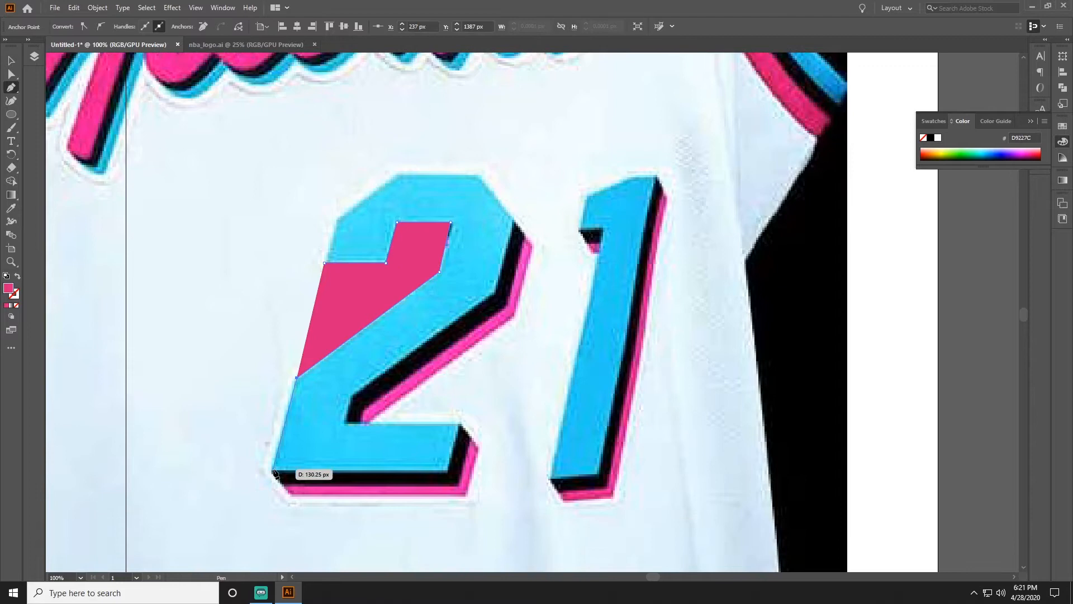
left_click(274, 474)
left_click(451, 470)
left_click(463, 426)
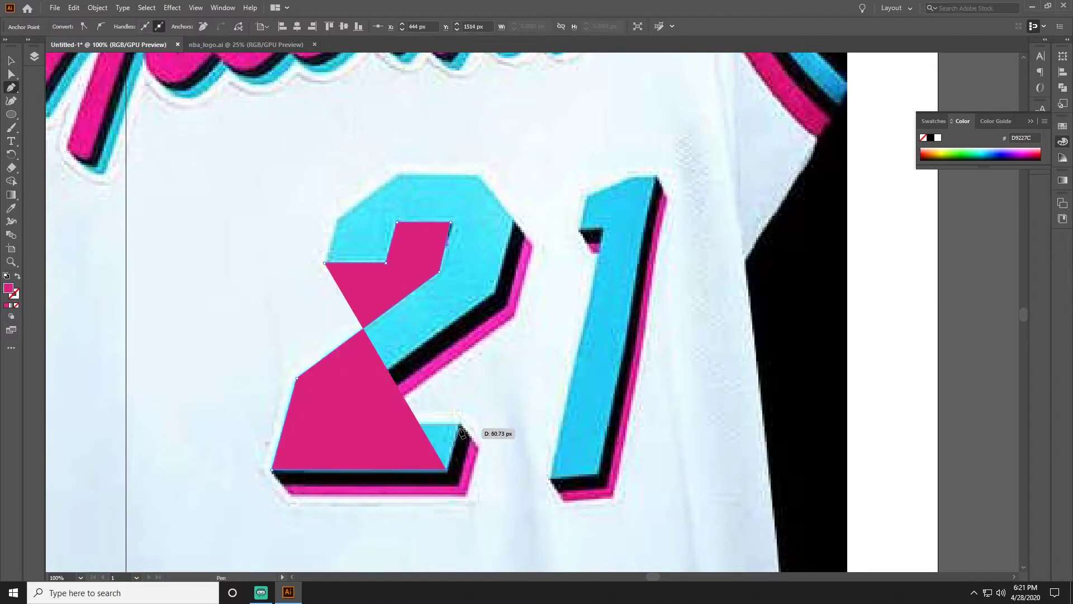
left_click(18, 304)
left_click(361, 422)
left_click(495, 300)
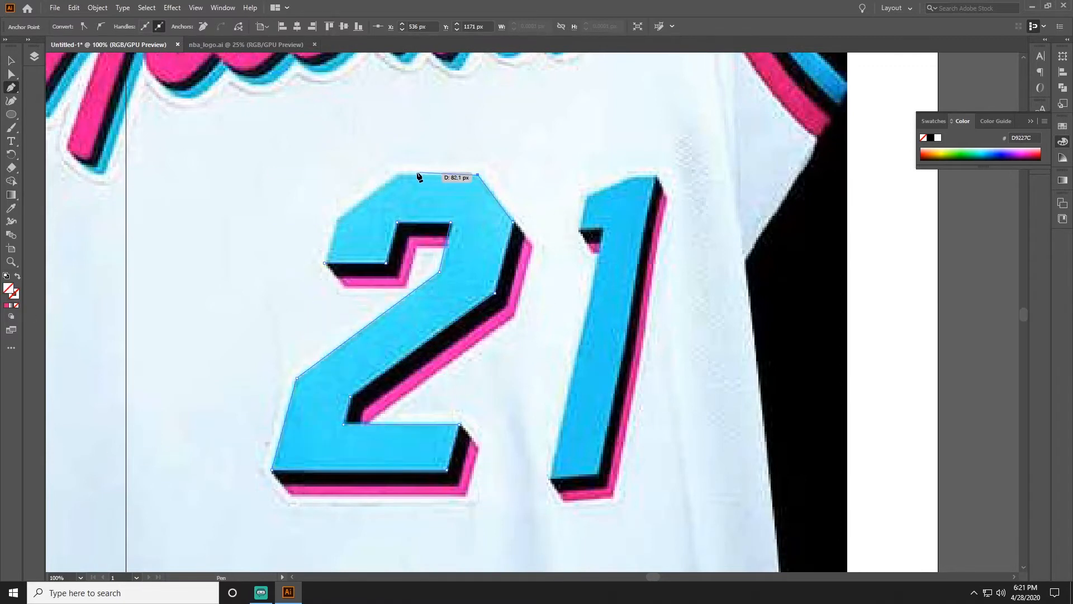
left_click(335, 220)
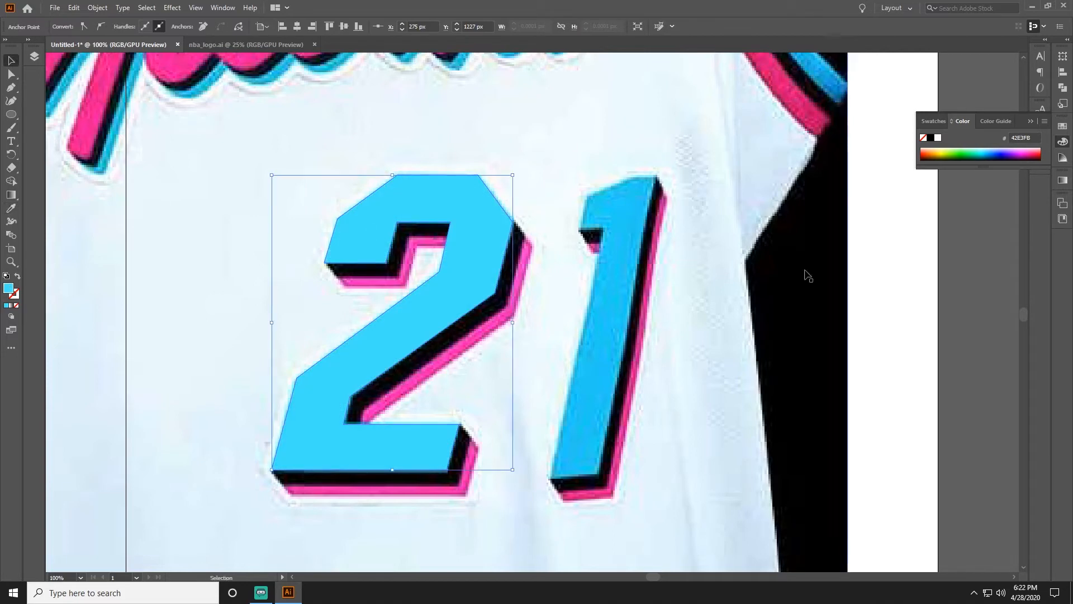
left_click(806, 275, "ctrl")
Trace and close the 1, nudge it toward the 2, then bring up options for WHITESIDE
left_click(579, 228)
left_click(584, 194)
left_click(631, 175)
left_click(658, 176)
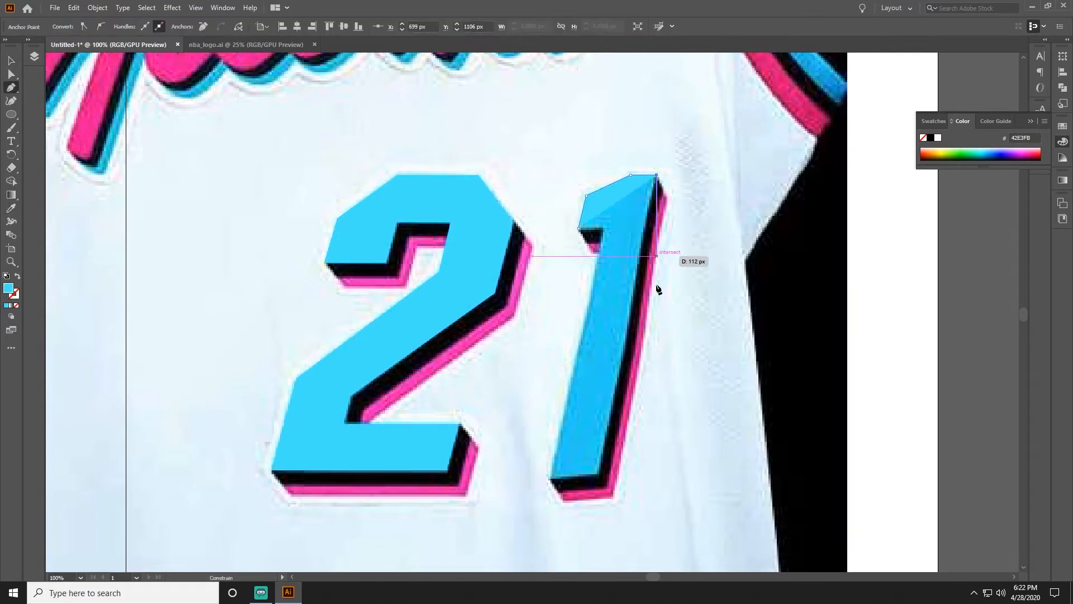
left_click(601, 475)
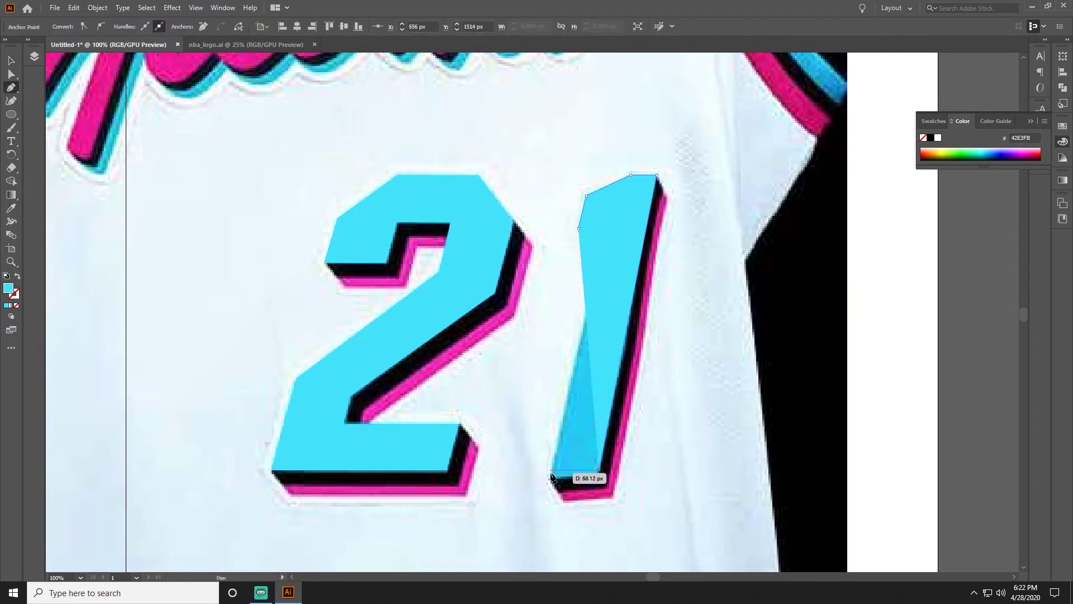
left_click(579, 227)
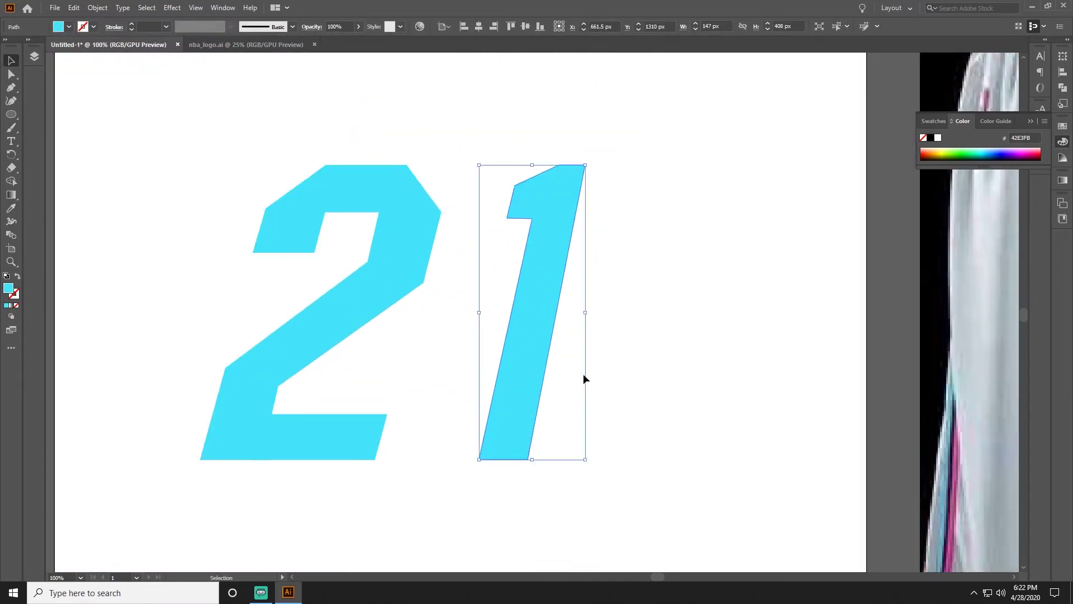
left_click(585, 379)
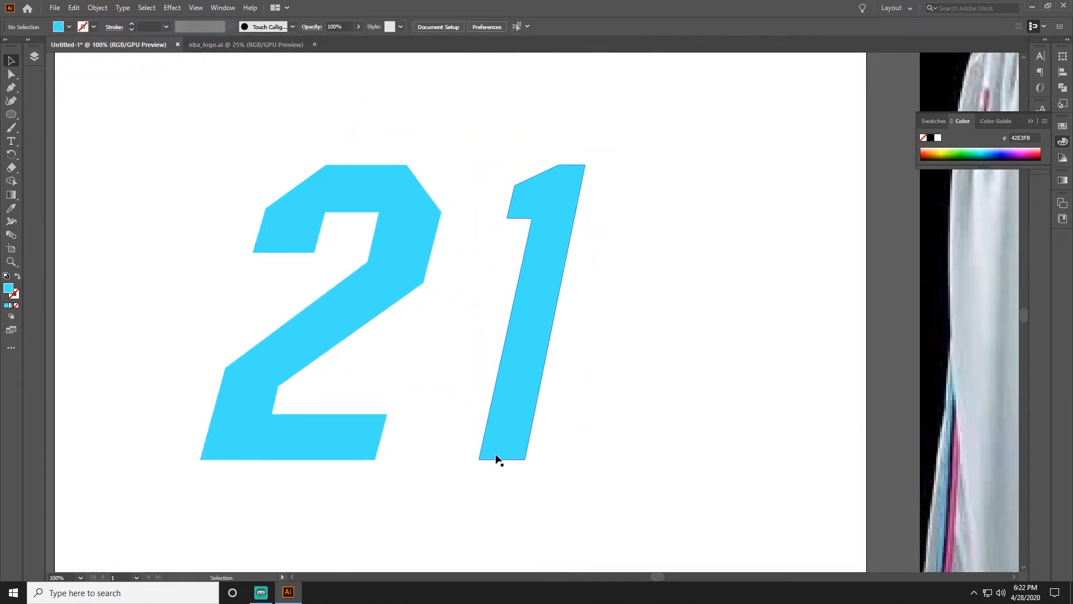
left_click_drag(529, 352, 514, 353)
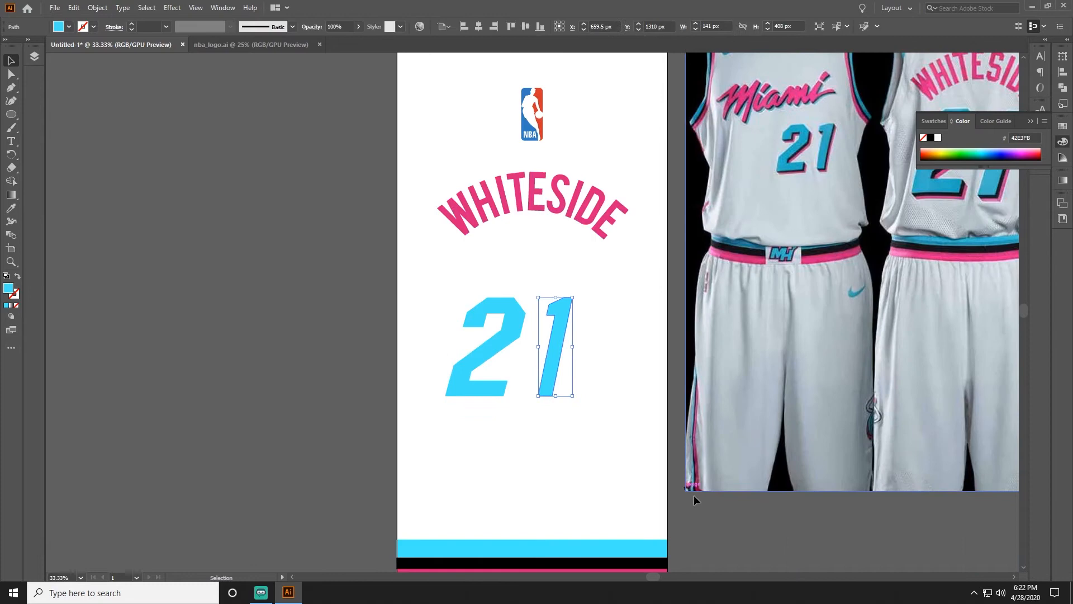
left_click(601, 395)
right_click(601, 234)
Alt-drag a spare copy of the curved WHITESIDE text off to the artboard's left
left_click(434, 284)
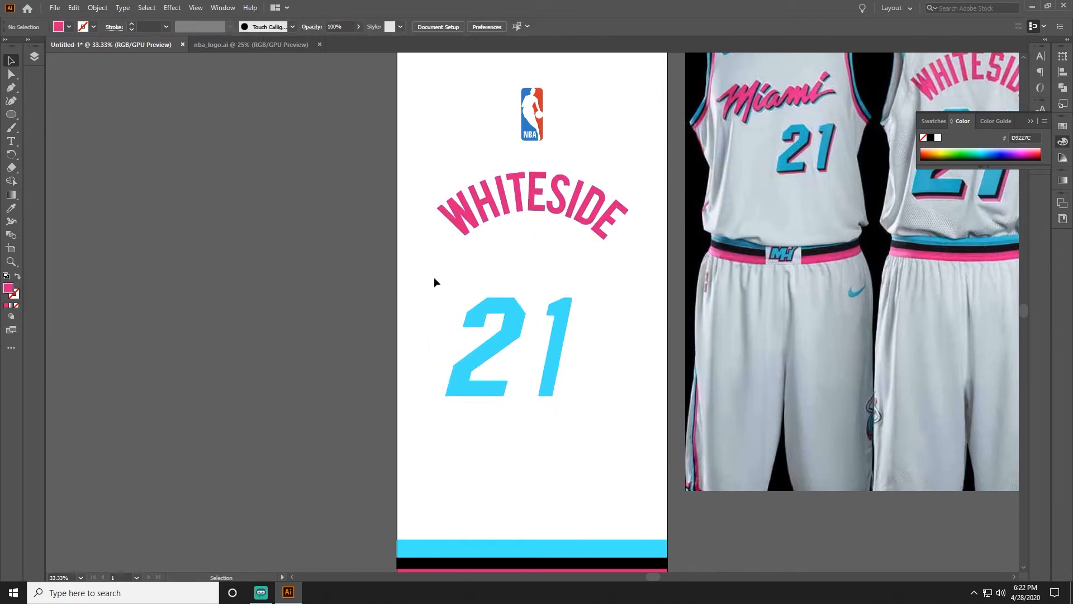
left_click(589, 242)
left_click(643, 167)
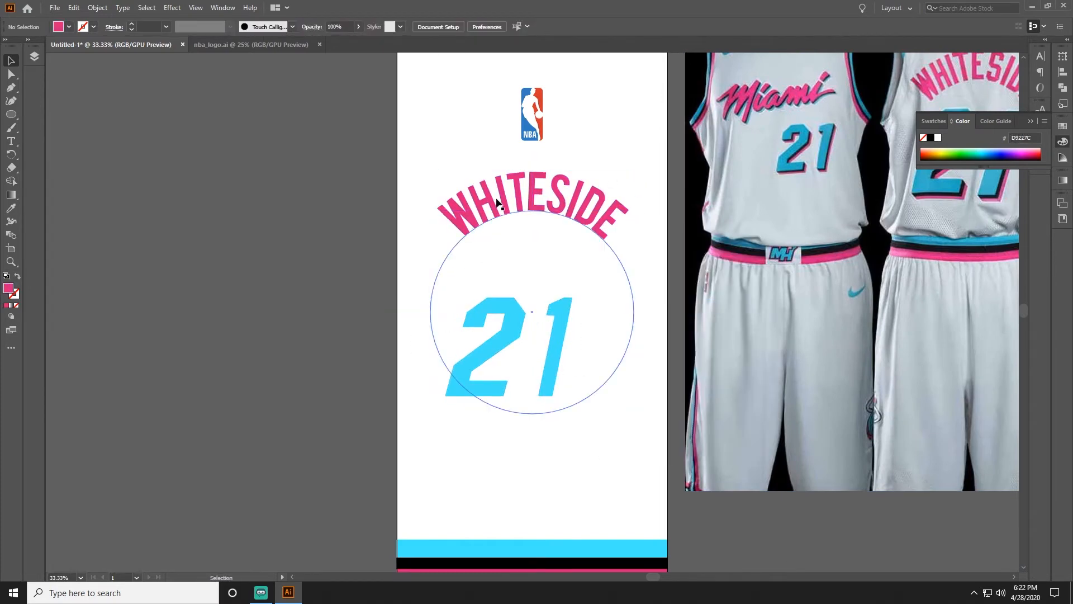
left_click_drag(549, 209, 221, 210)
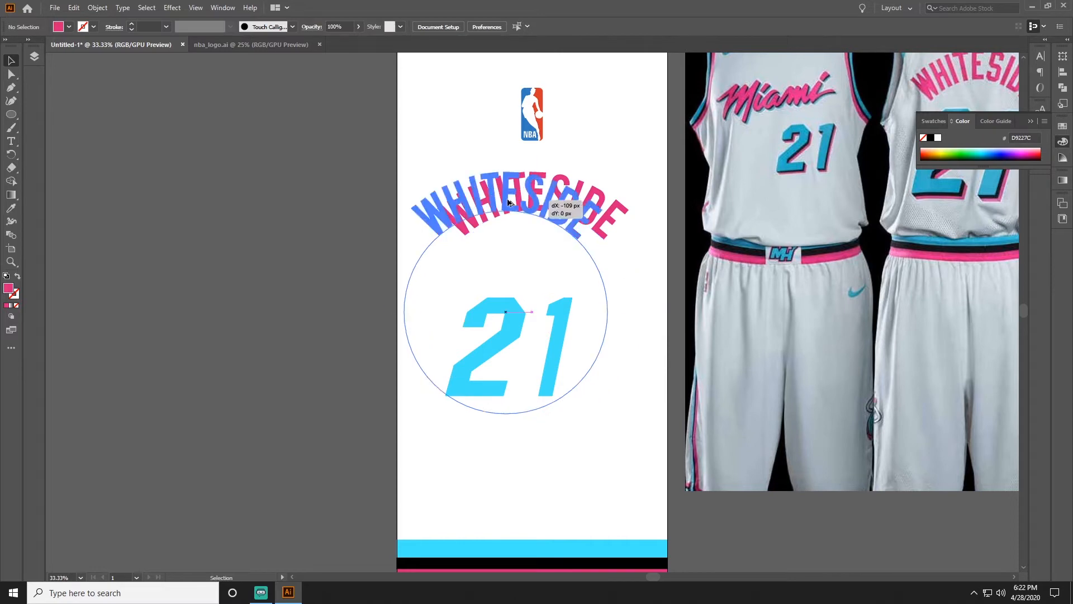
Convert the original WHITESIDE text on the artboard into outlined shapes via Create Outlines
left_click(374, 170)
left_click(551, 208)
right_click(551, 207)
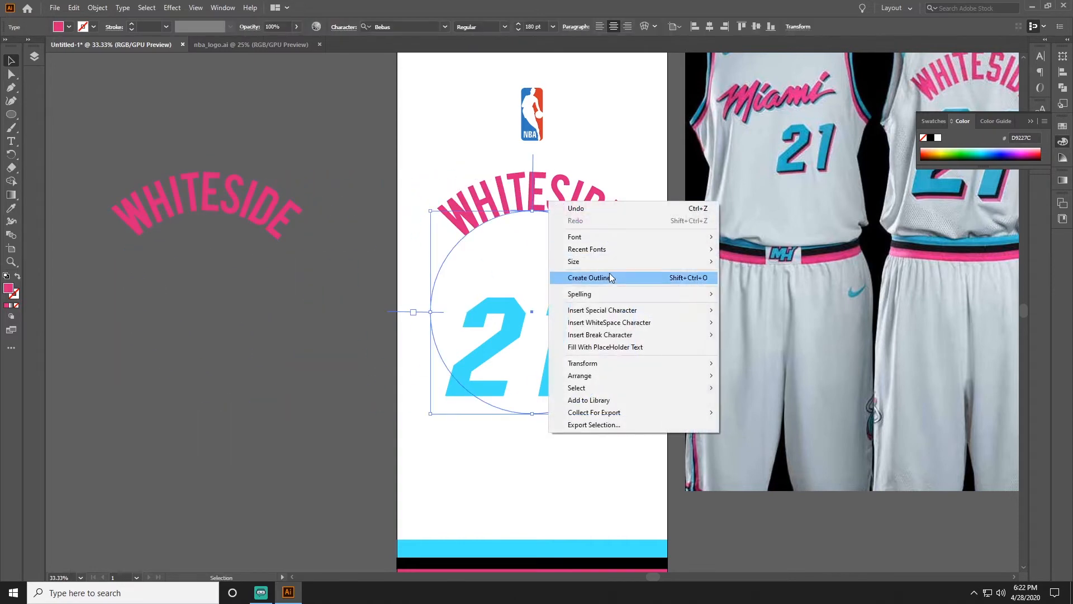
left_click(595, 209)
left_click(401, 282)
scroll(512, 317, "up", 2)
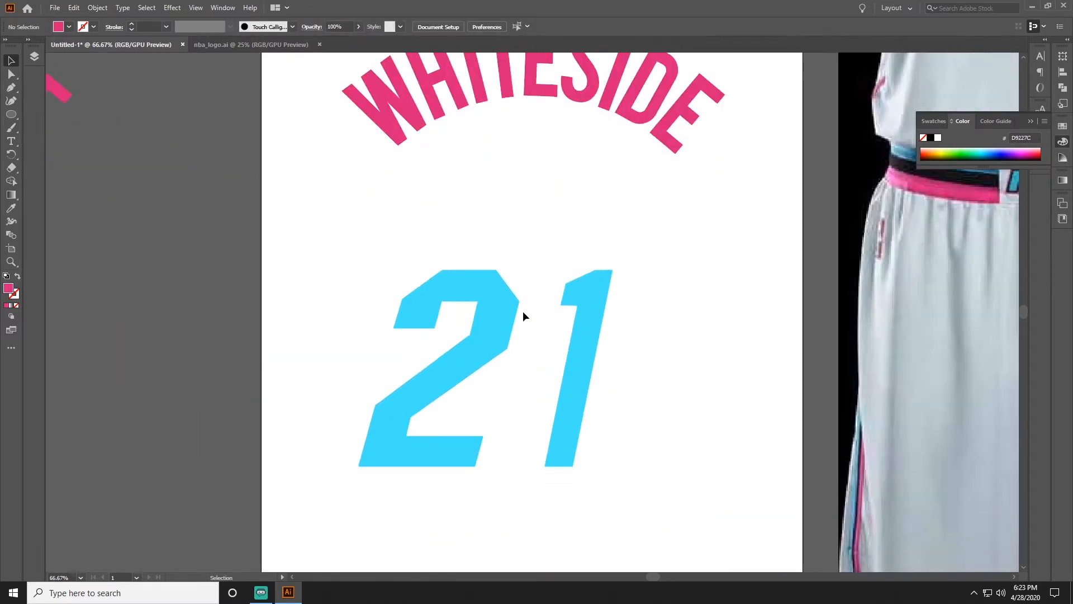
scroll(522, 312, "down", 2)
Paste a copy of the 21 in back, nudge it right and down, and fill it near-black
left_click_drag(366, 175, 588, 295)
key("a")
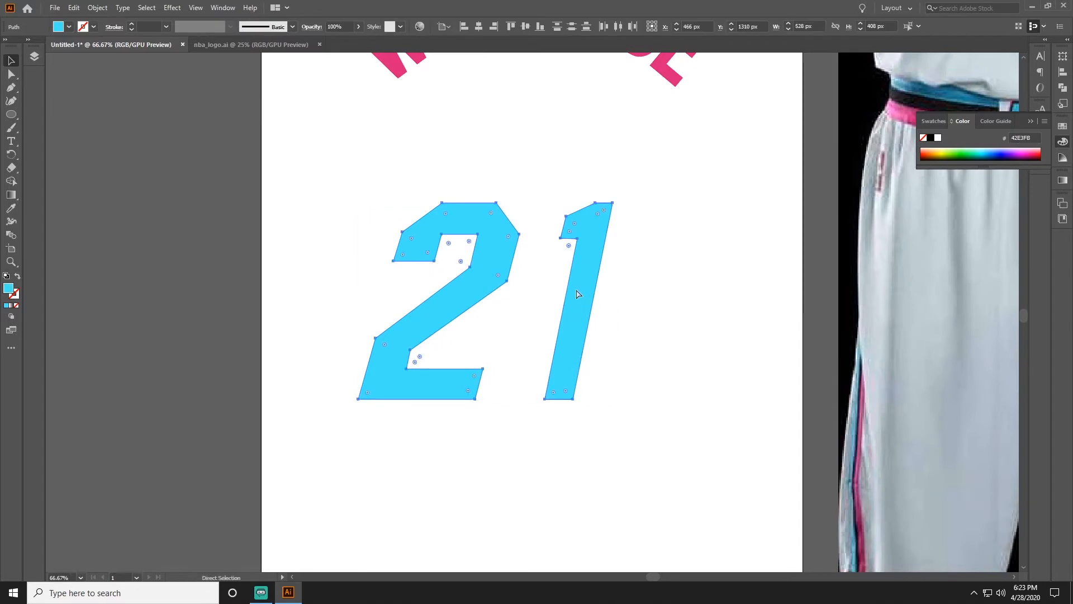
key("v")
key("ctrl+c")
key("ctrl+b")
key("shift+Right")
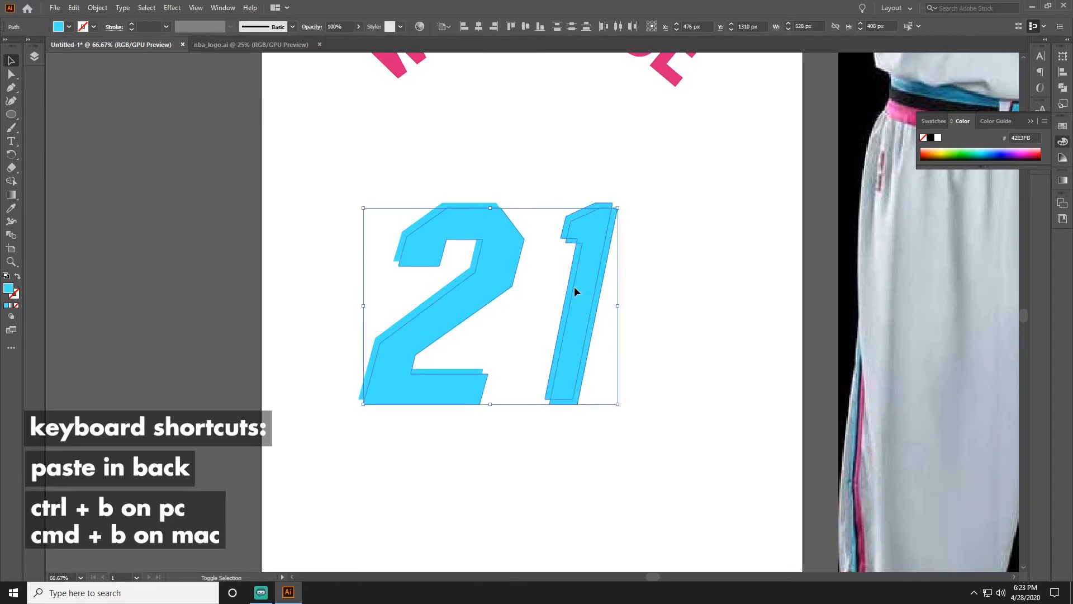
key("shift+Down")
key("u")
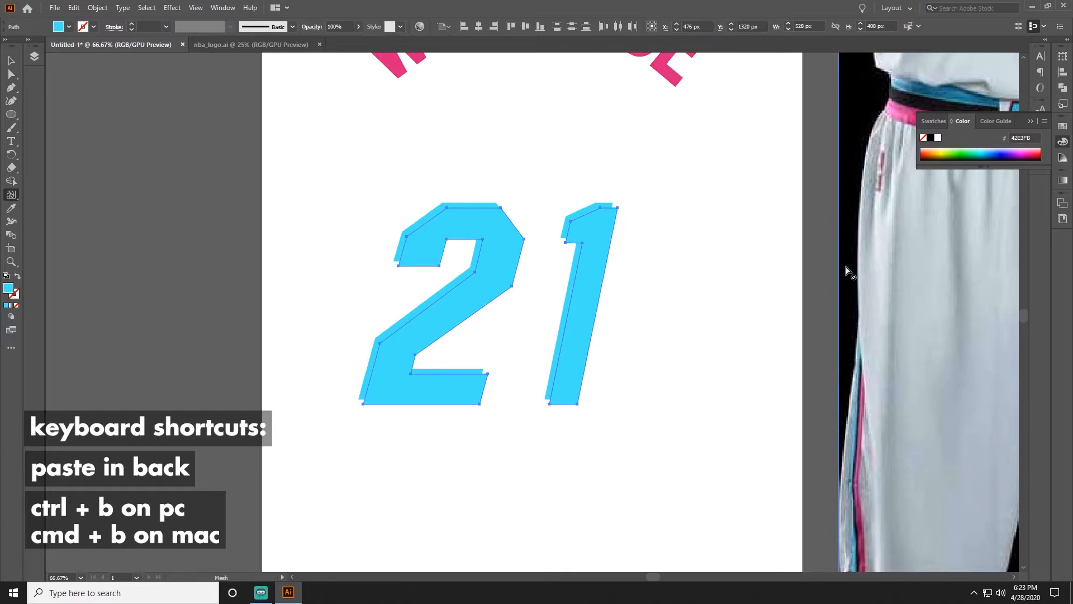
key("v")
left_click(964, 160)
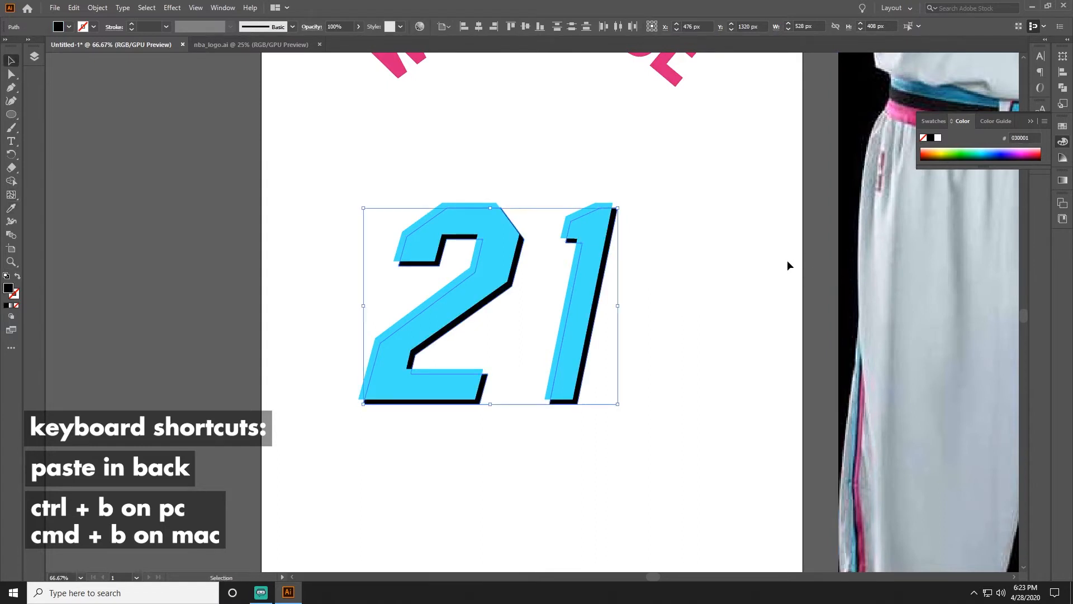
Paste a second copy further back and down-right, colouring it pink sampled from WHITESIDE
key("ctrl+b")
key("shift+Right")
key("shift+Down")
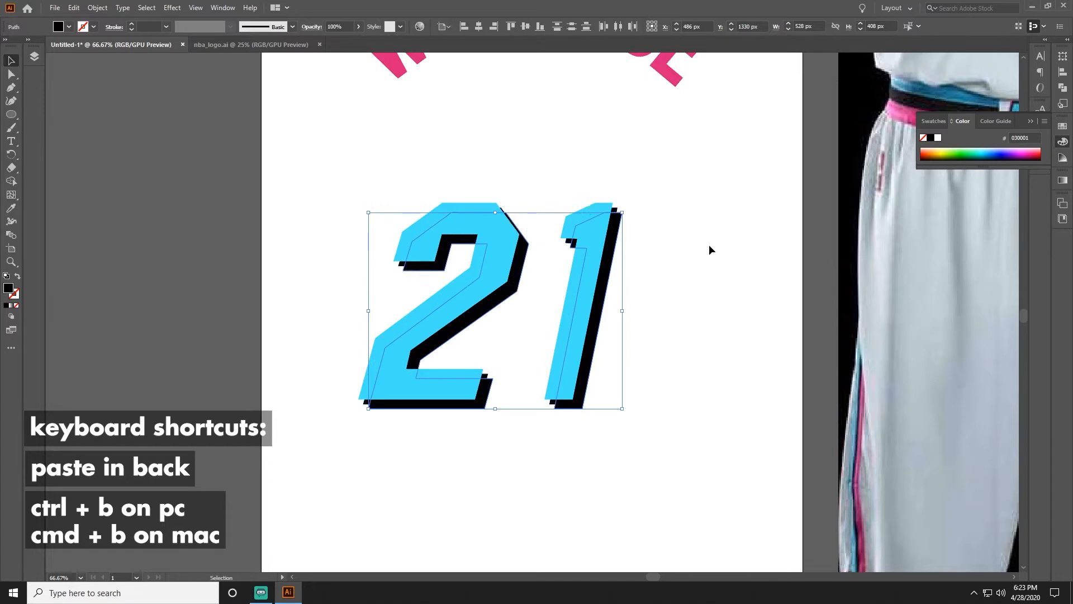
key("i")
left_click(671, 75)
key("v")
left_click(719, 196)
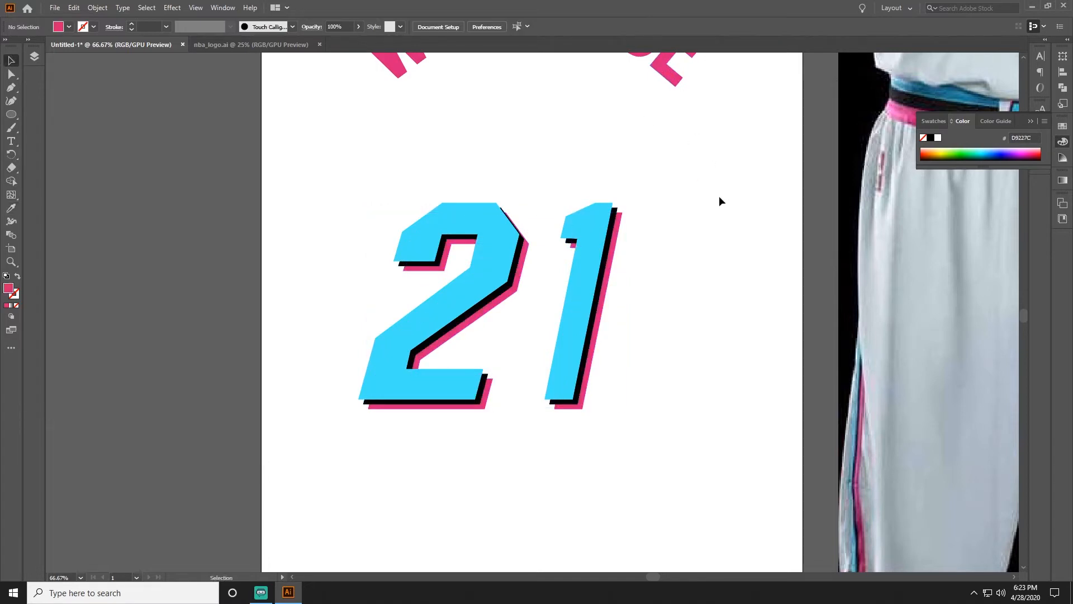
key("ctrl+minus")
key("ctrl+minus")
key("ctrl+minus")
scroll(709, 233, "down", 1)
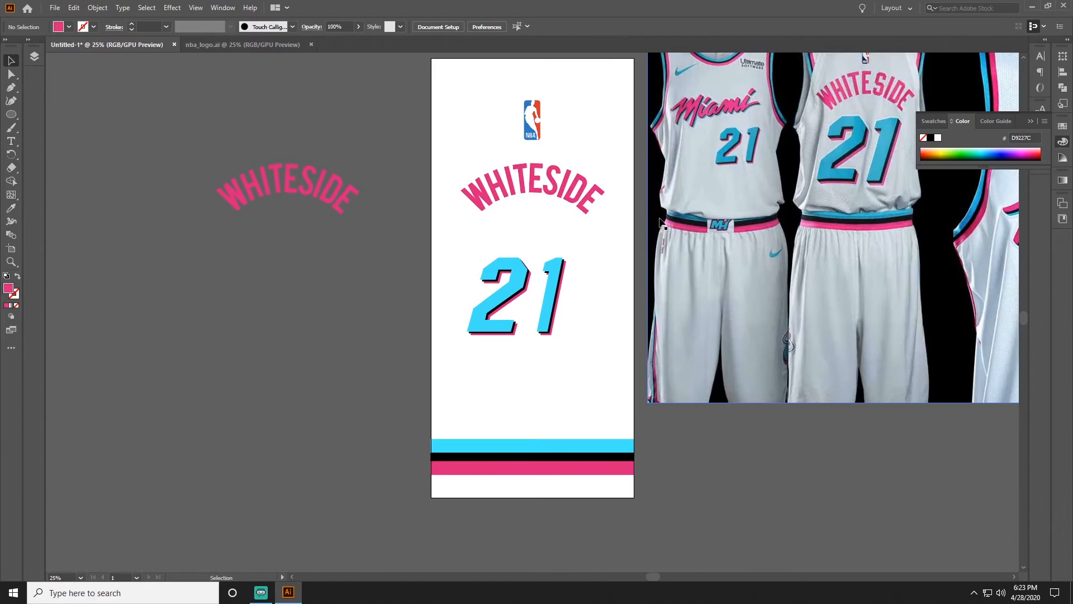
scroll(659, 222, "down", 1)
Shift both of the 1's shadows right and down, then undo to restore their position
key("ctrl+plus")
key("ctrl+plus")
key("ctrl+plus")
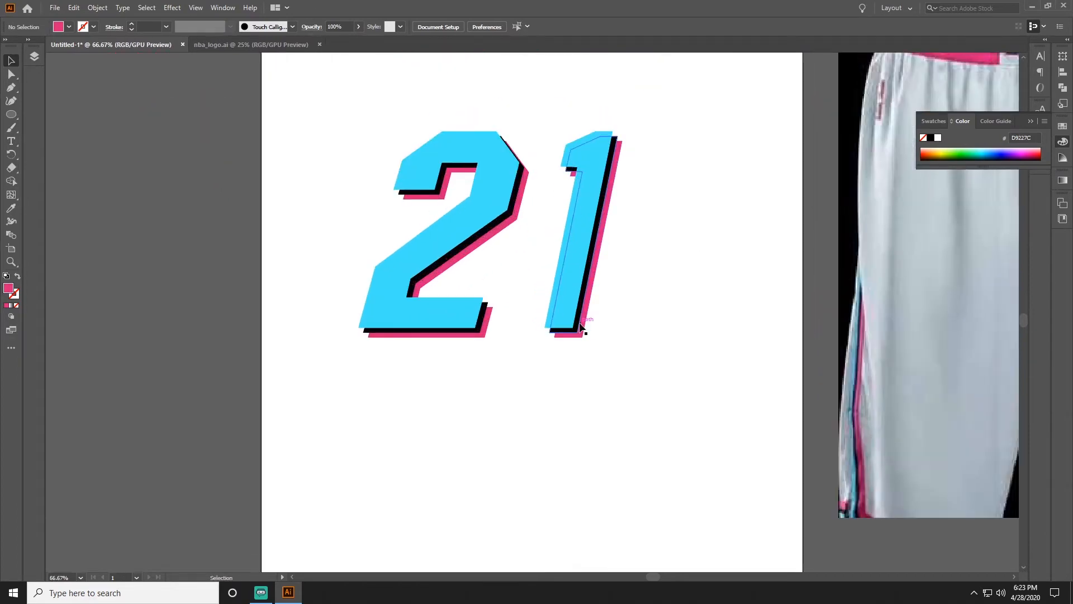
left_click(579, 335)
left_click(575, 336, "shift")
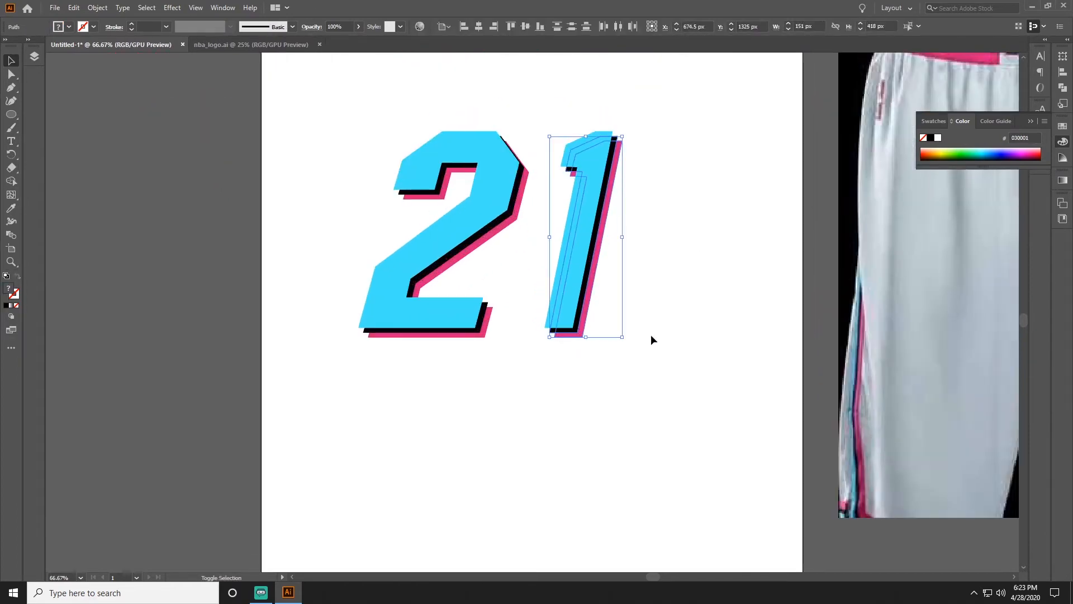
key("shift+Right")
key("shift+Down")
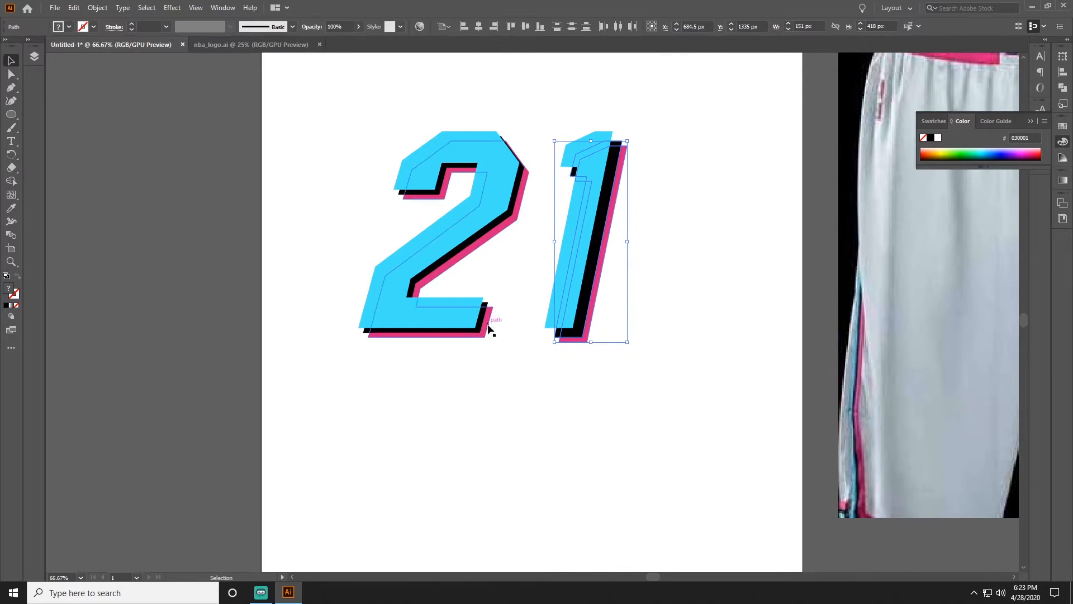
left_click(606, 319)
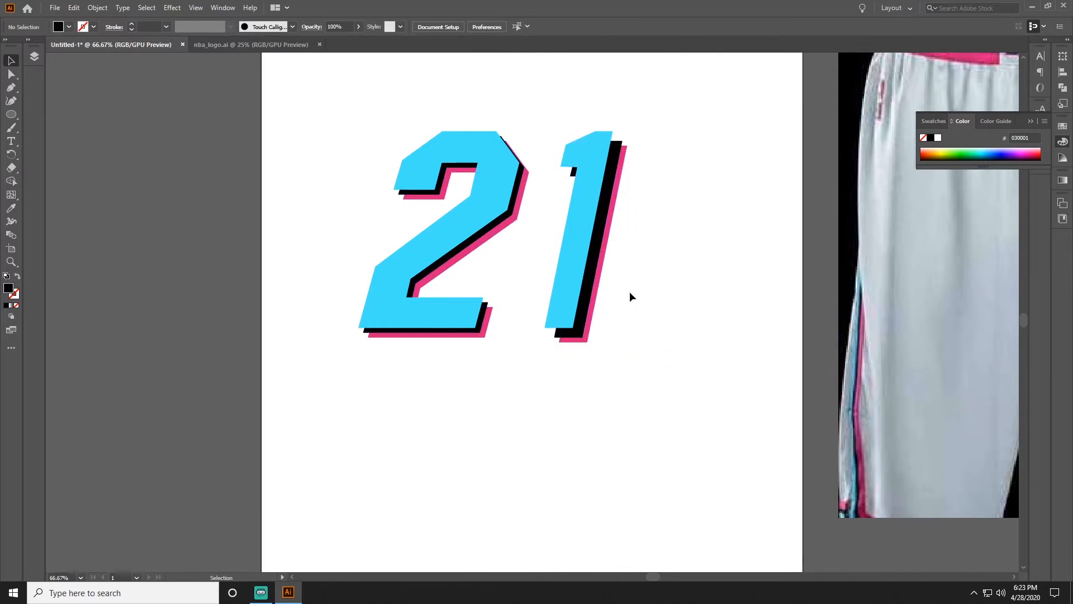
left_click(591, 293)
key("ctrl+z")
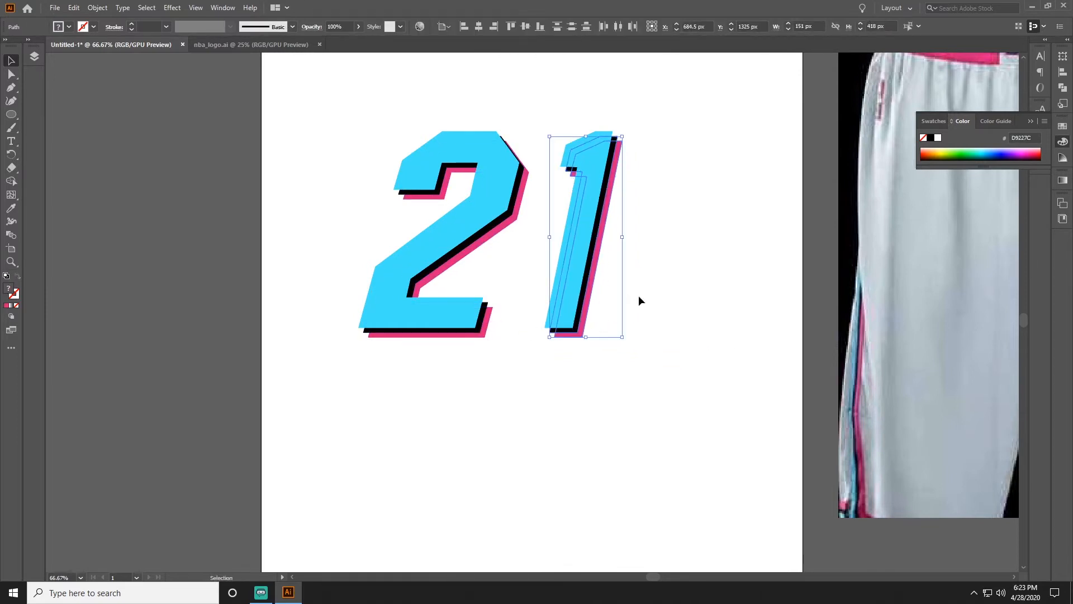
Nudge only the 1's black shadow slightly right and down to match the 2's offset
left_click(602, 299)
key("Right")
key("Right")
key("Down")
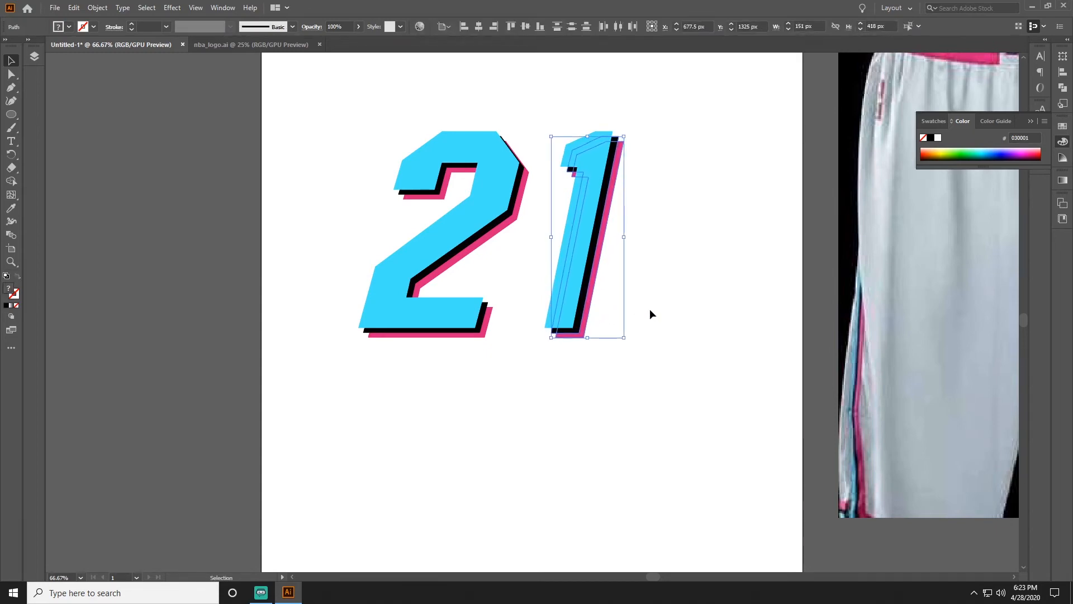
key("Down")
left_click(650, 314)
key("ctrl+0")
scroll(548, 306, "down", 2)
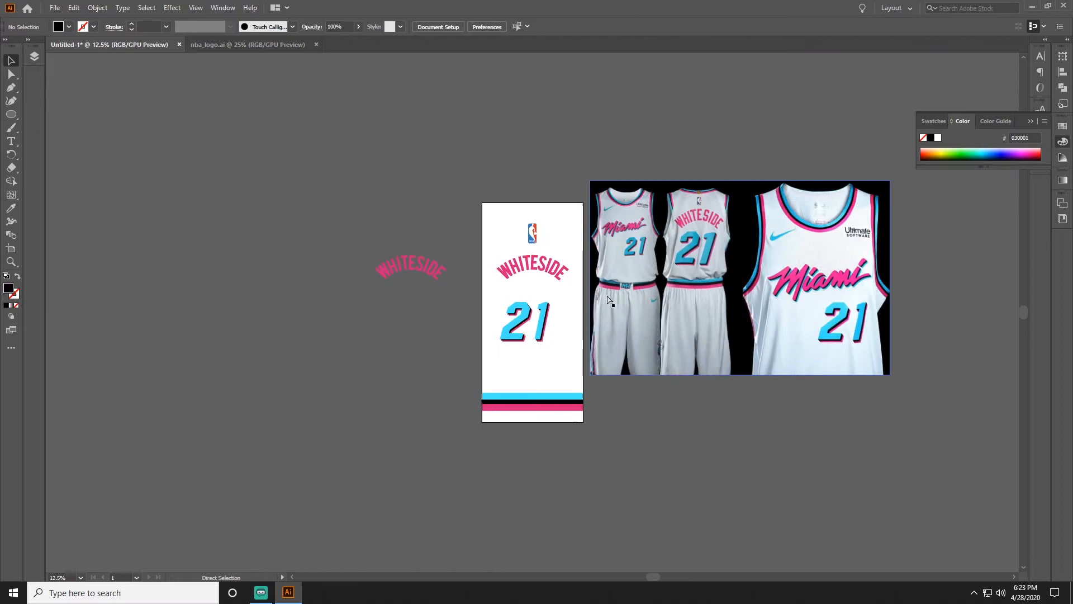
scroll(547, 307, "up", 1)
scroll(548, 307, "up", 2)
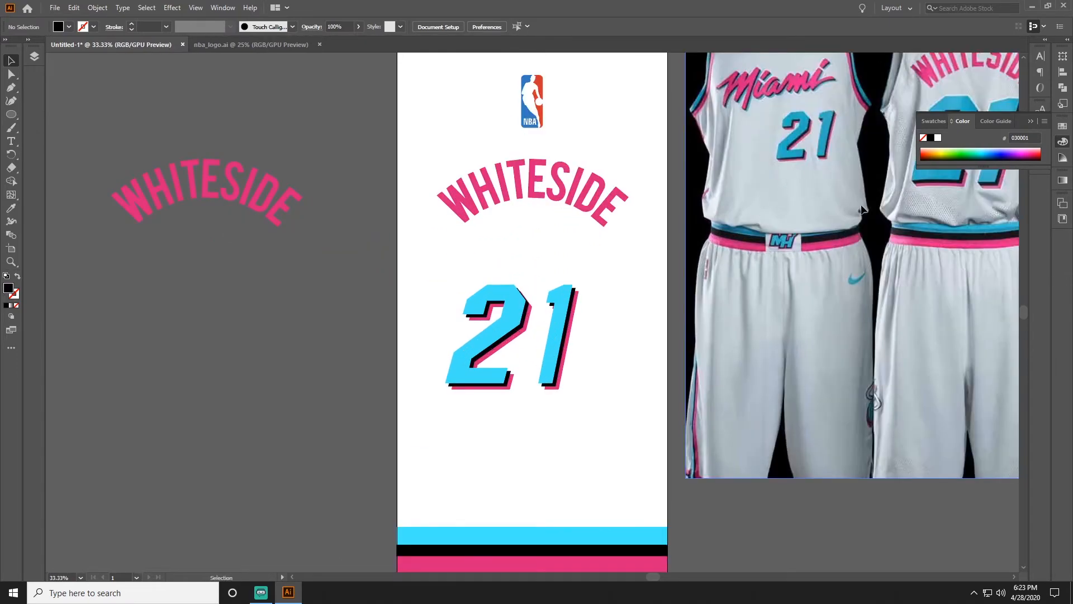
Drag the jersey photo over the artboard to compare, then park it off to the right
left_click_drag(863, 210, 487, 213)
left_click_drag(1021, 311, 787, 326)
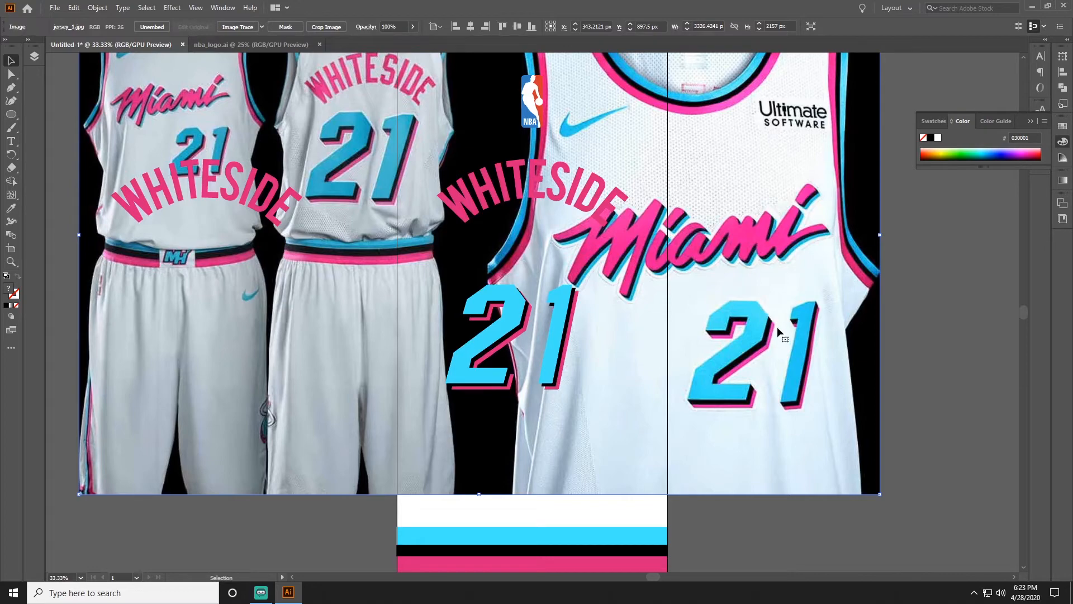
left_click_drag(726, 380, 911, 343)
left_click_drag(676, 369, 917, 310)
left_click_drag(615, 349, 780, 318)
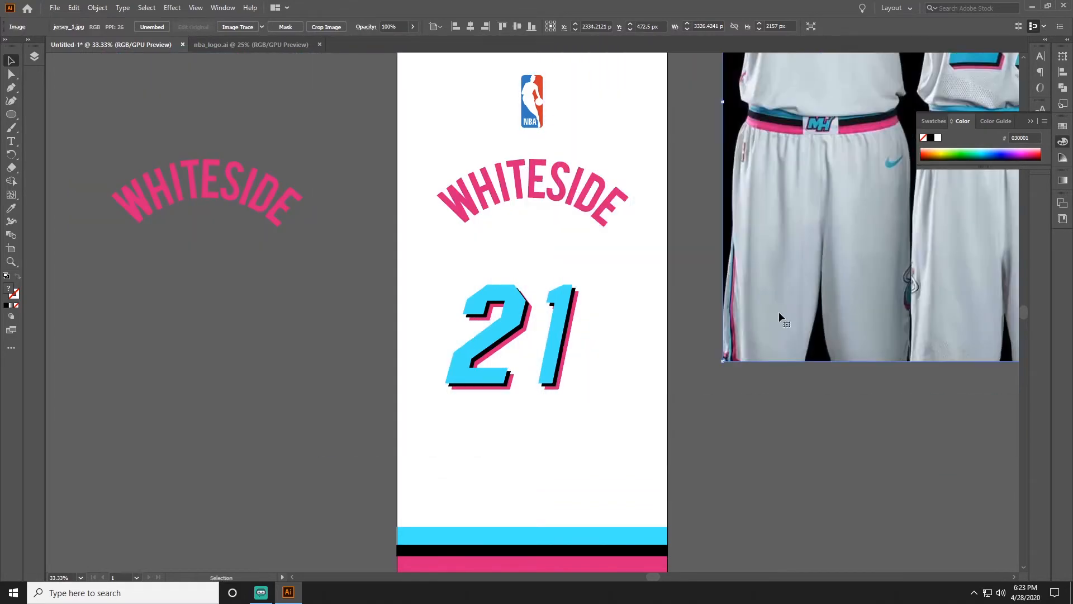
scroll(618, 349, "up", 2)
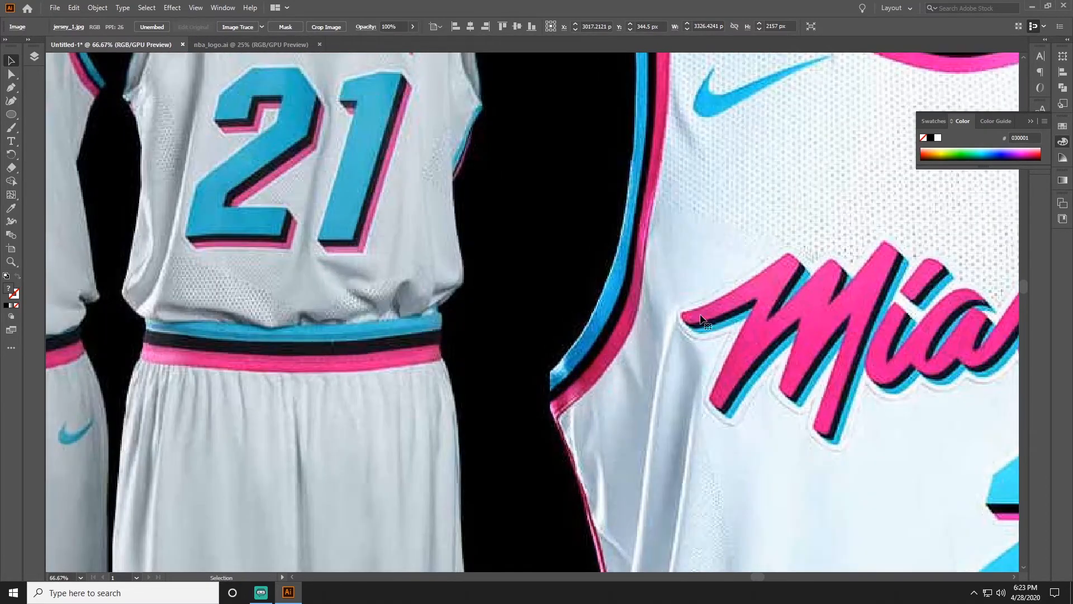
scroll(614, 215, "down", 3)
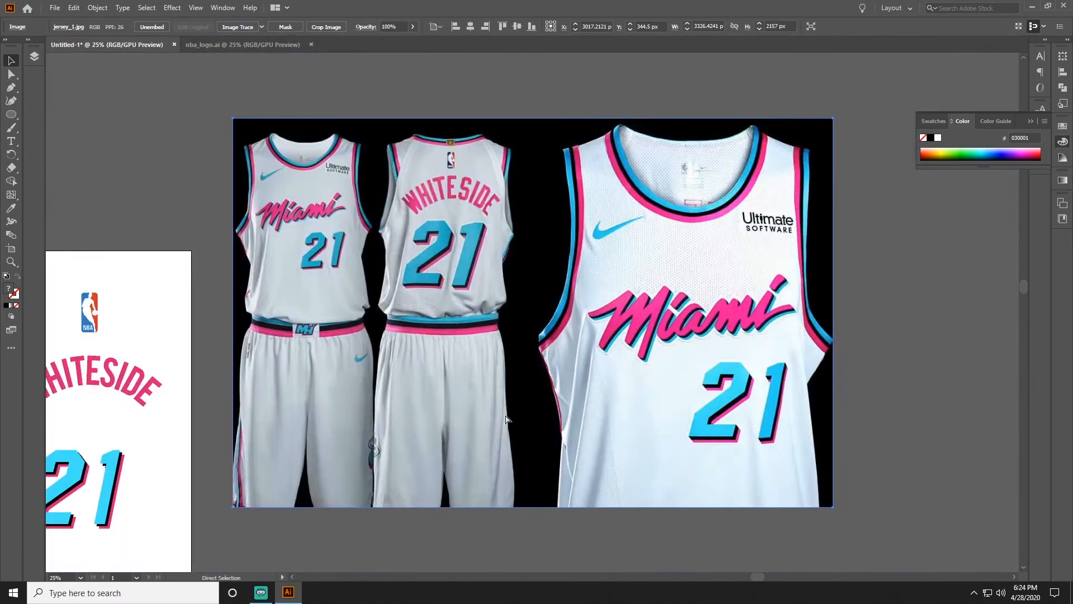
scroll(384, 508, "down", 1)
left_click(384, 509)
scroll(402, 479, "up", 2)
scroll(427, 453, "down", 2)
scroll(428, 453, "left", 3)
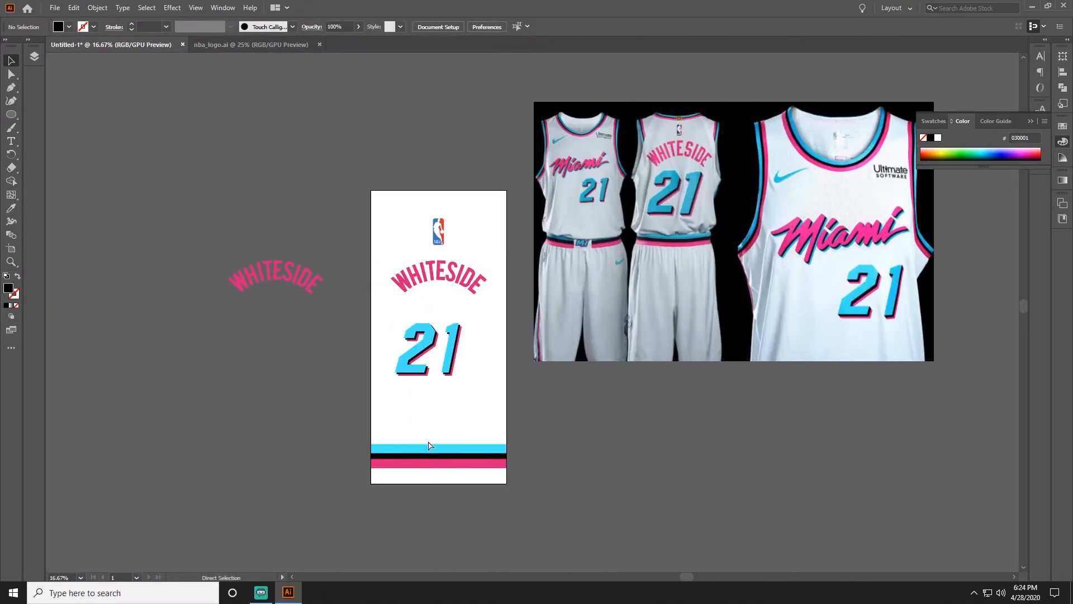
left_click(512, 361)
scroll(537, 352, "up", 3)
scroll(776, 255, "up", 3)
Draw a triangle with the Pen tool in the gap at the 2's upper right
left_click(773, 251)
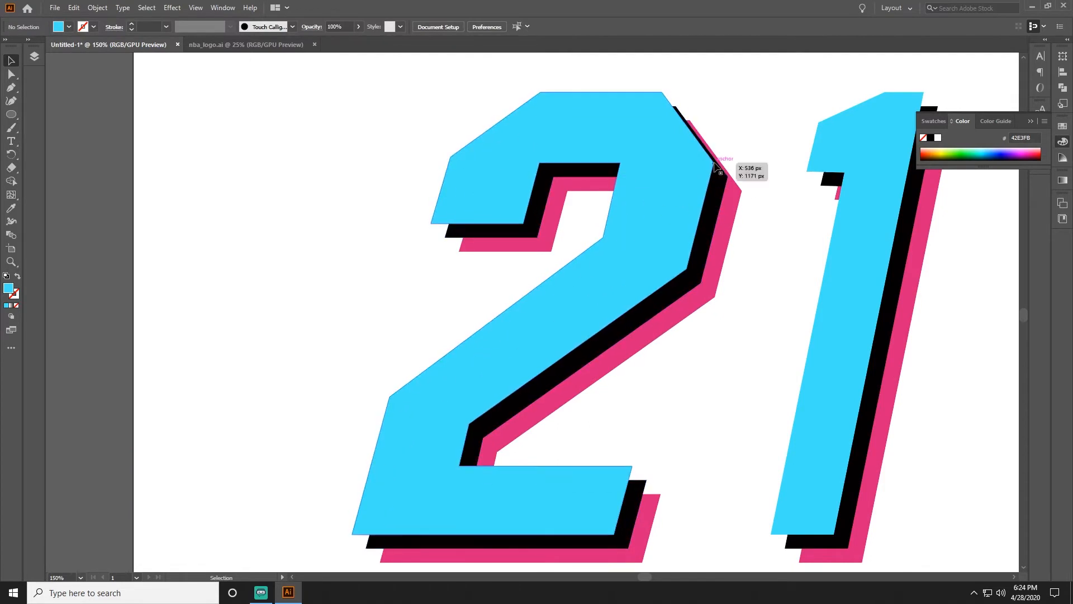
key("p")
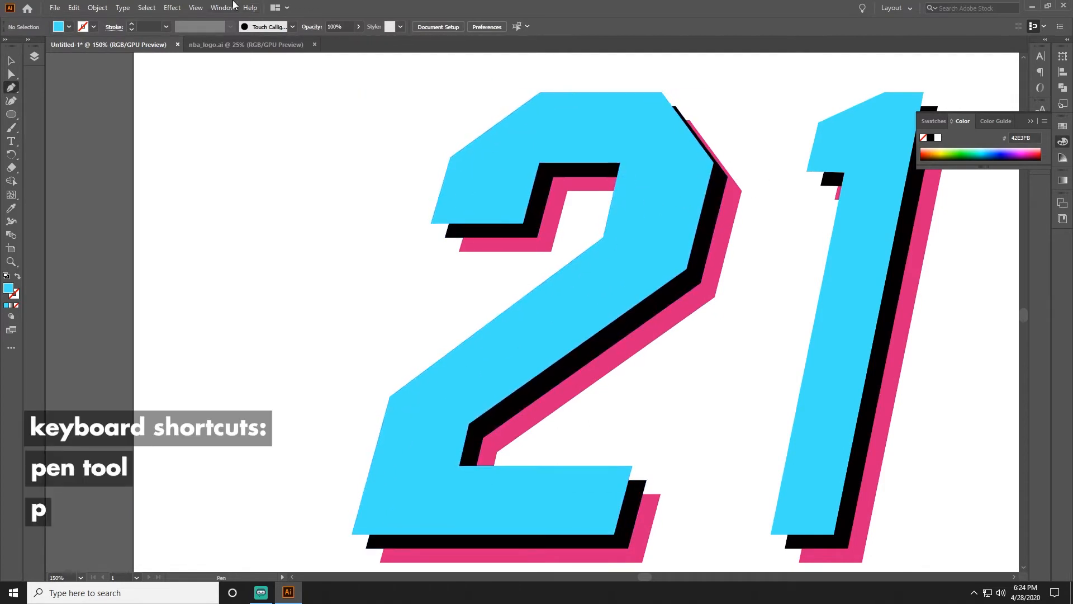
left_click(195, 7)
left_click(242, 461)
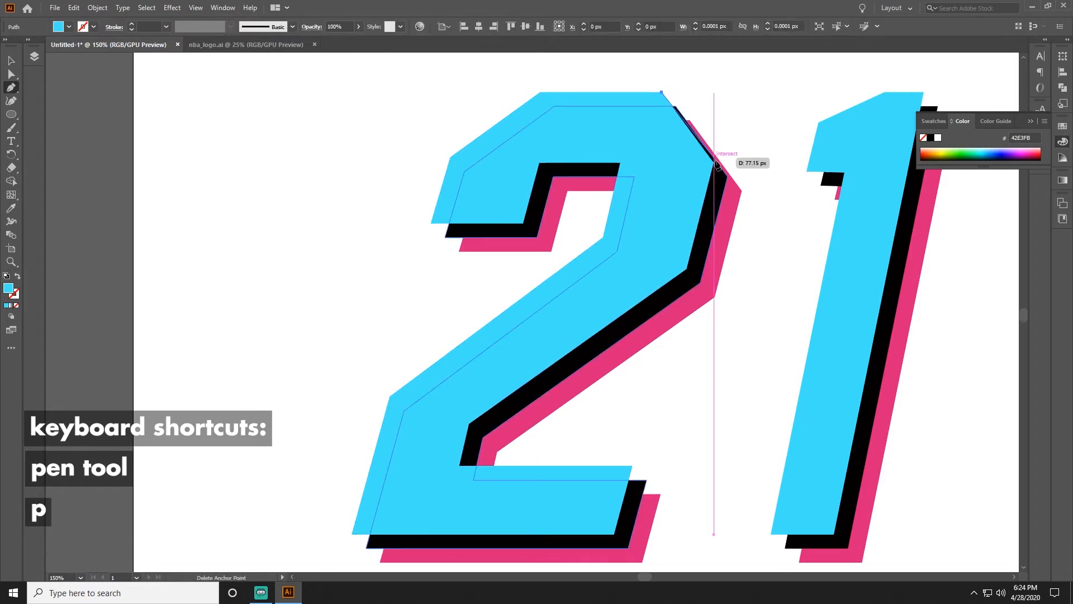
left_click_drag(712, 164, 787, 263)
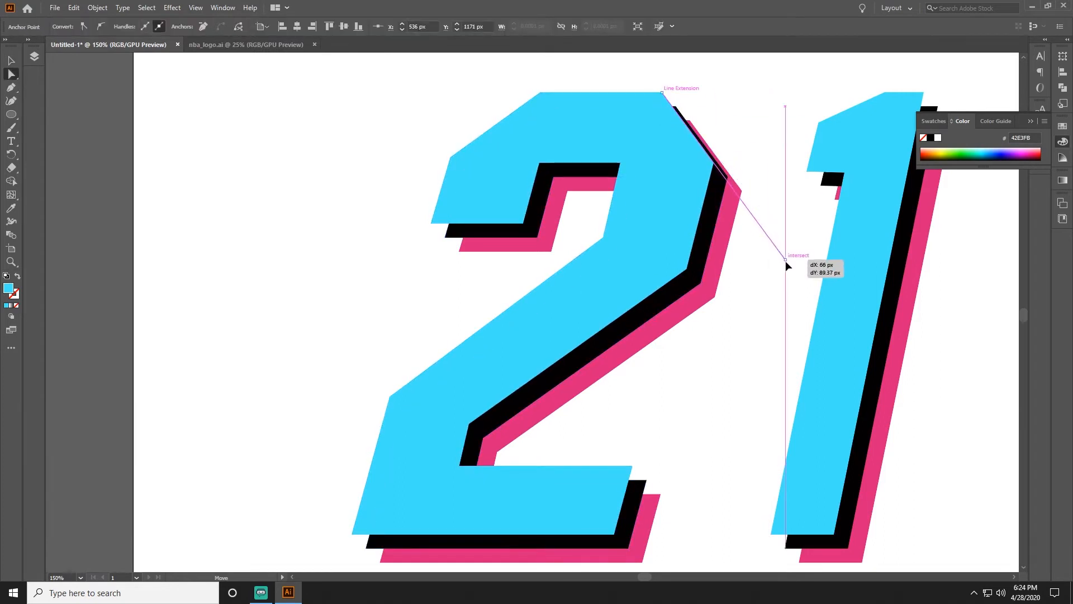
key("v")
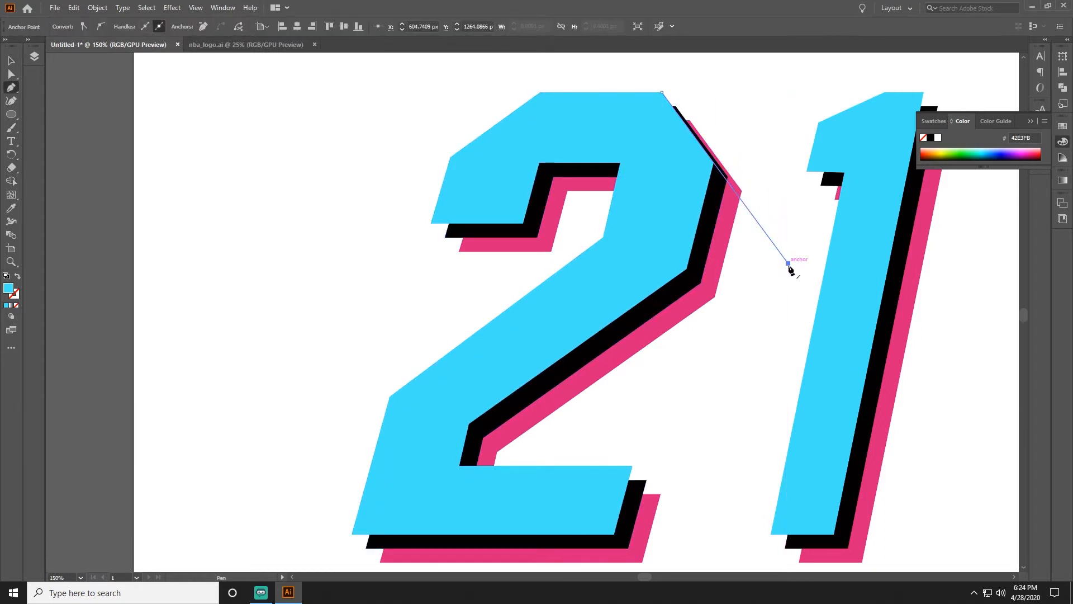
left_click(780, 76)
left_click(663, 92)
key("v")
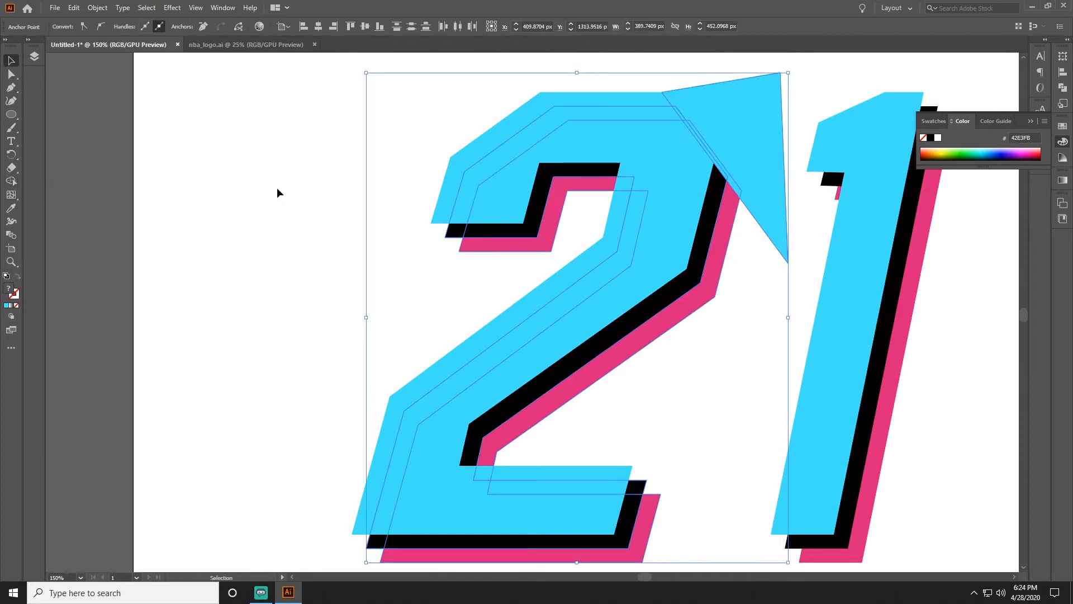
Merge the triangle into the cyan 2 with the Shape Builder tool
left_click(12, 183)
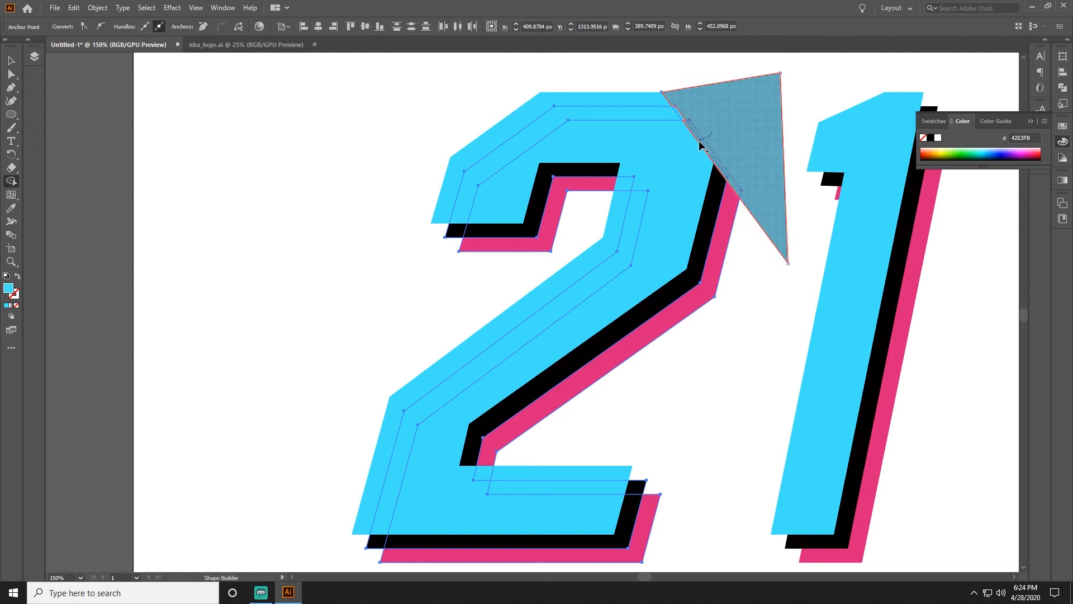
left_click(731, 120)
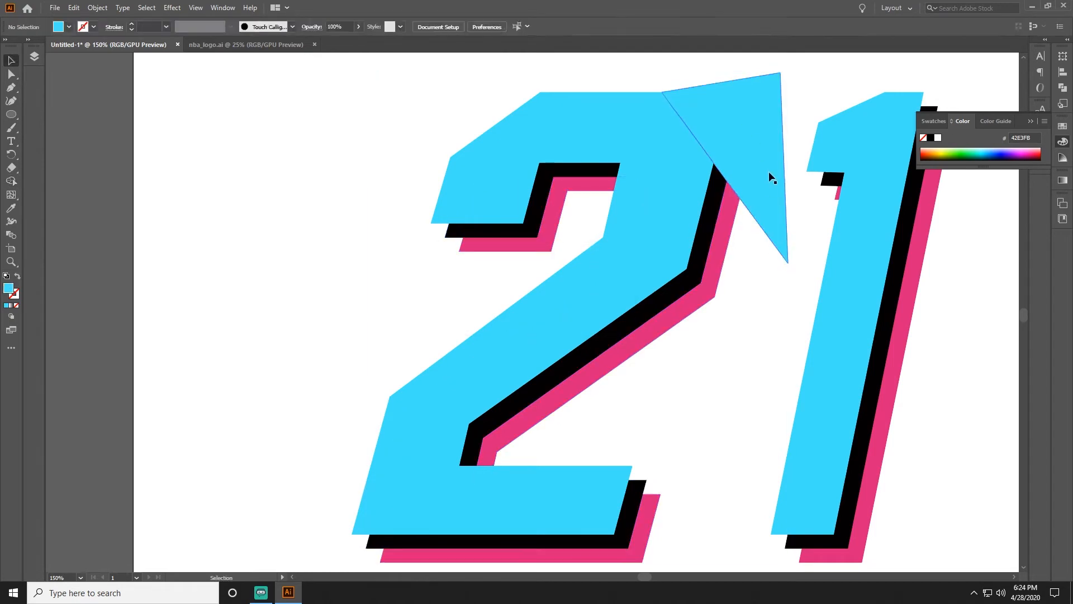
left_click(769, 176, "alt")
key("v")
scroll(696, 309, "down", 2)
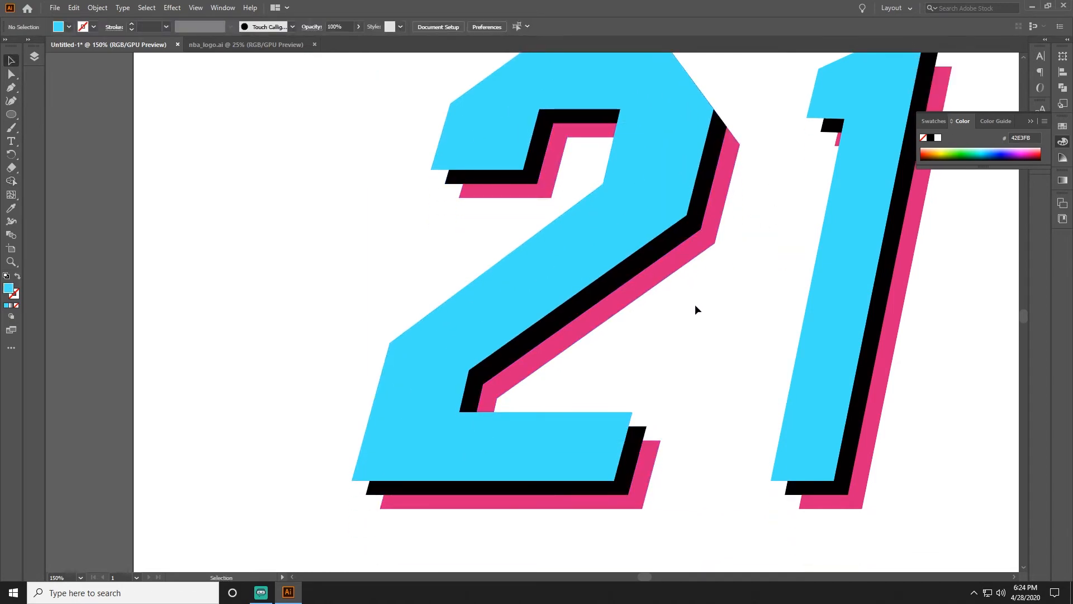
key("p")
Draw a black corner triangle at the 2's lower right
left_click(633, 413)
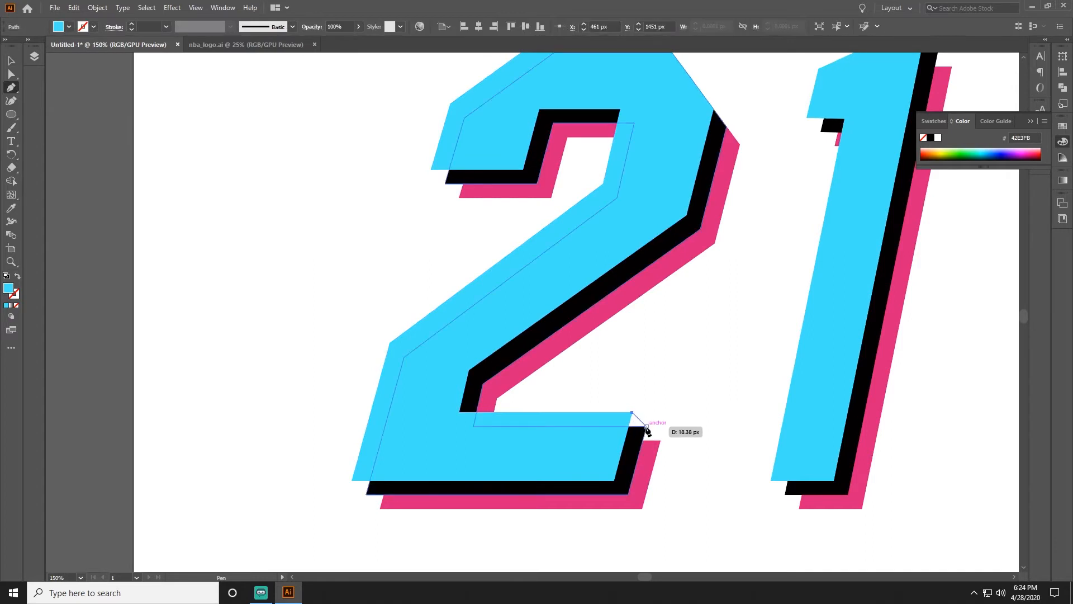
left_click(646, 427)
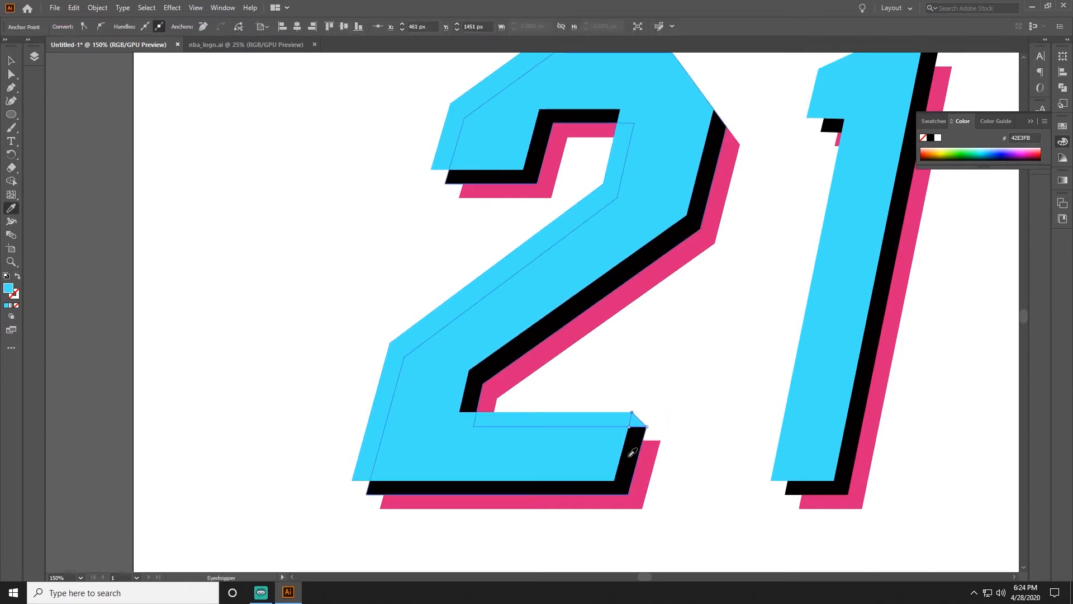
key("v")
left_click(695, 361)
Draw the lower-left corner piece and snap its point onto the shadow's edge
left_click(649, 432)
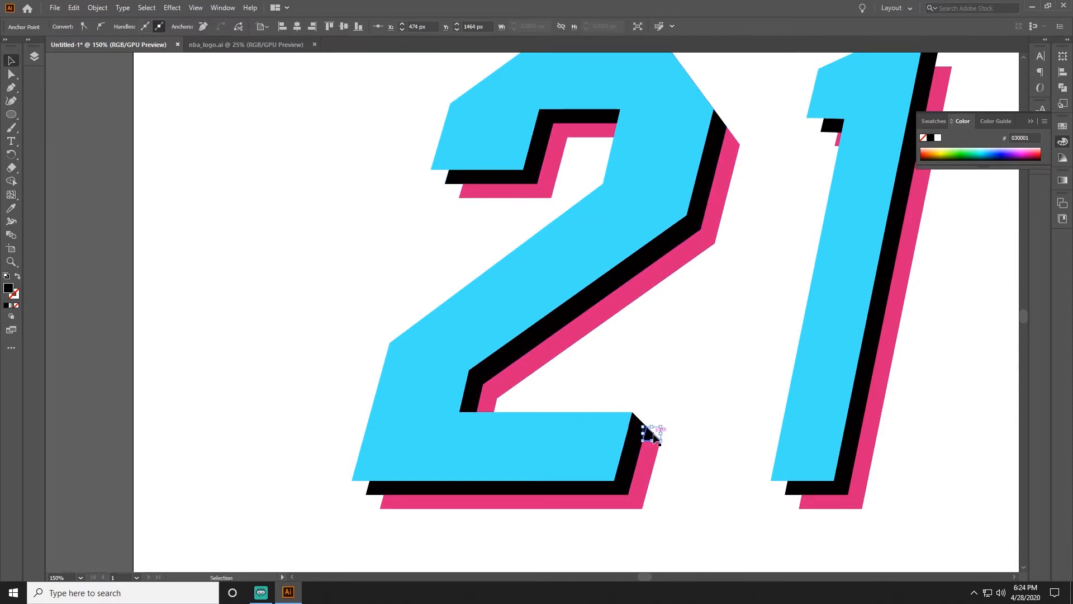
scroll(713, 362, "down", 2)
left_click(368, 403)
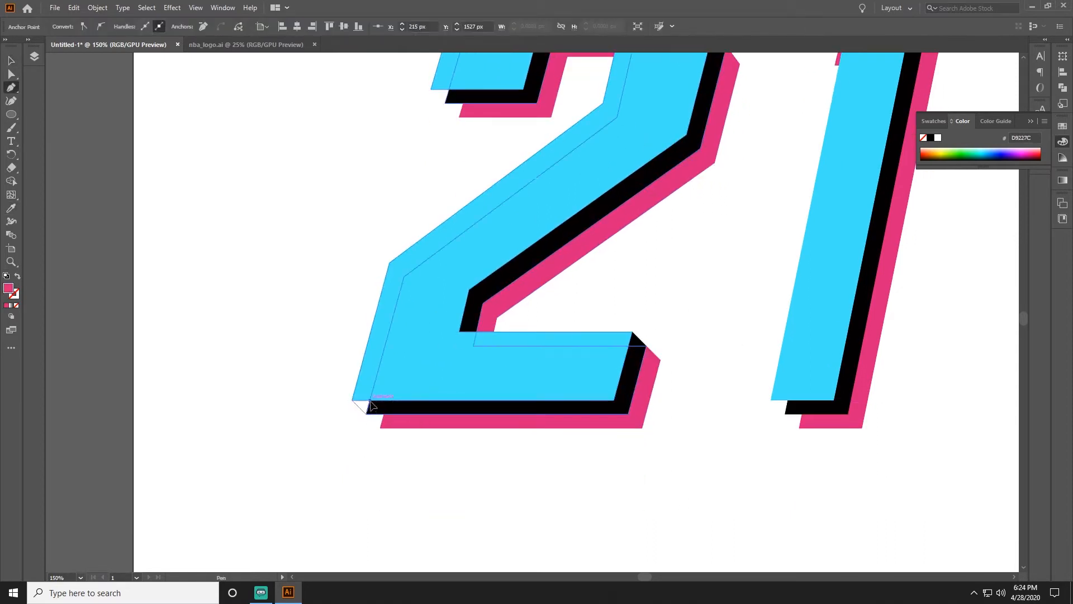
key("a")
key("ctrl+equal")
key("ctrl+equal")
key("ctrl+equal")
mouse_move(579, 296)
left_mouse_down()
mouse_move(592, 279)
mouse_move(564, 353)
left_mouse_up()
key("ctrl+minus")
key("ctrl+minus")
key("ctrl+minus")
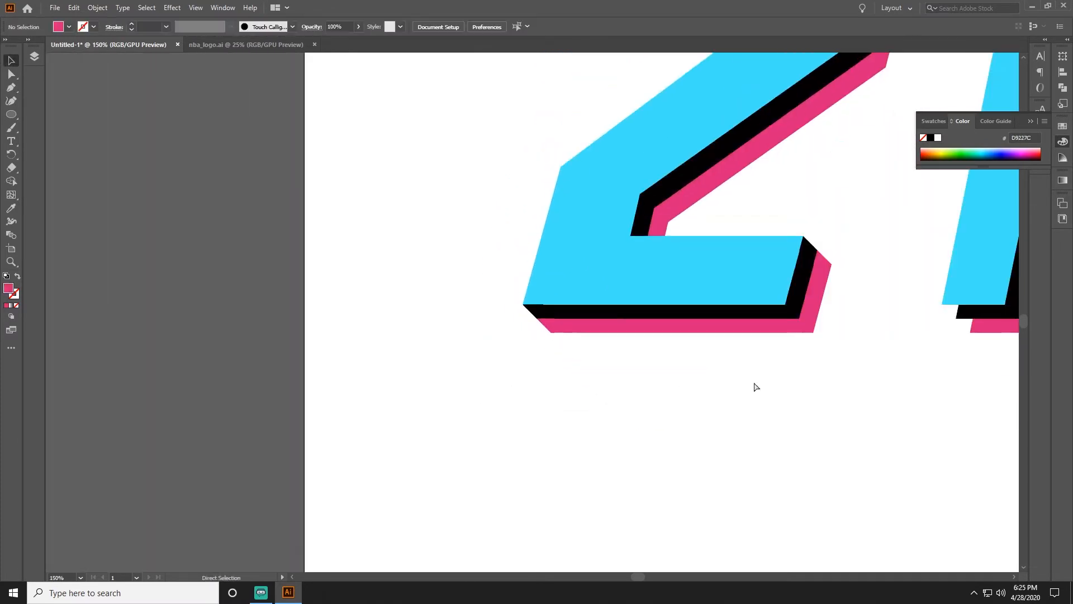
key("ctrl+minus")
scroll(822, 453, "down", 3)
Draw the black corner piece at the 2's upper left
key("ctrl+equal")
key("ctrl+equal")
key("ctrl+equal")
key("p")
left_click(310, 338)
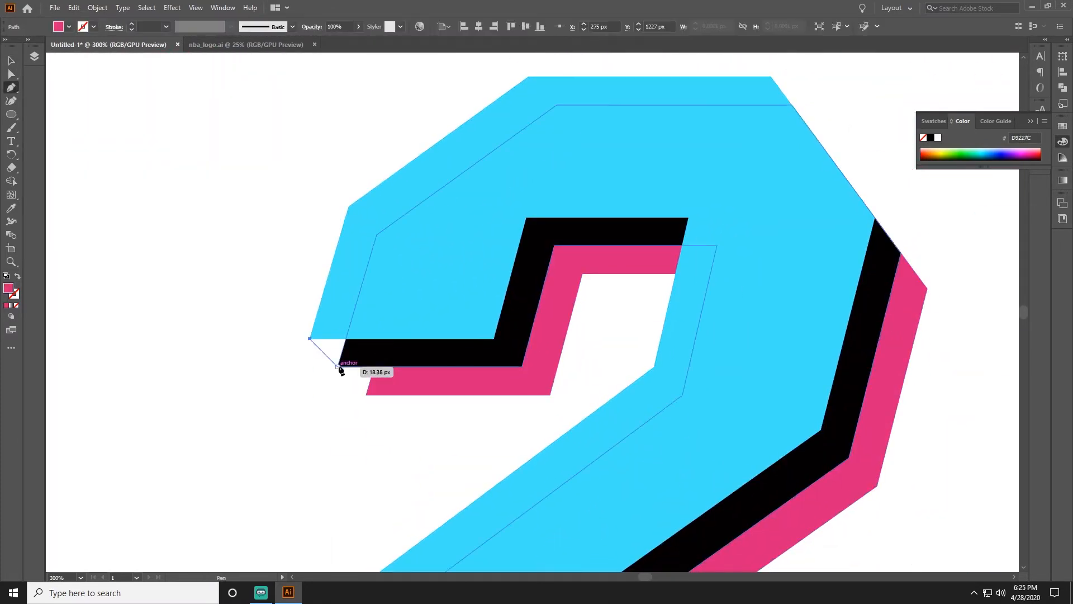
left_click(338, 367)
left_click(309, 338)
key("i")
left_click(378, 348)
key("v")
scroll(327, 375, "down", 1)
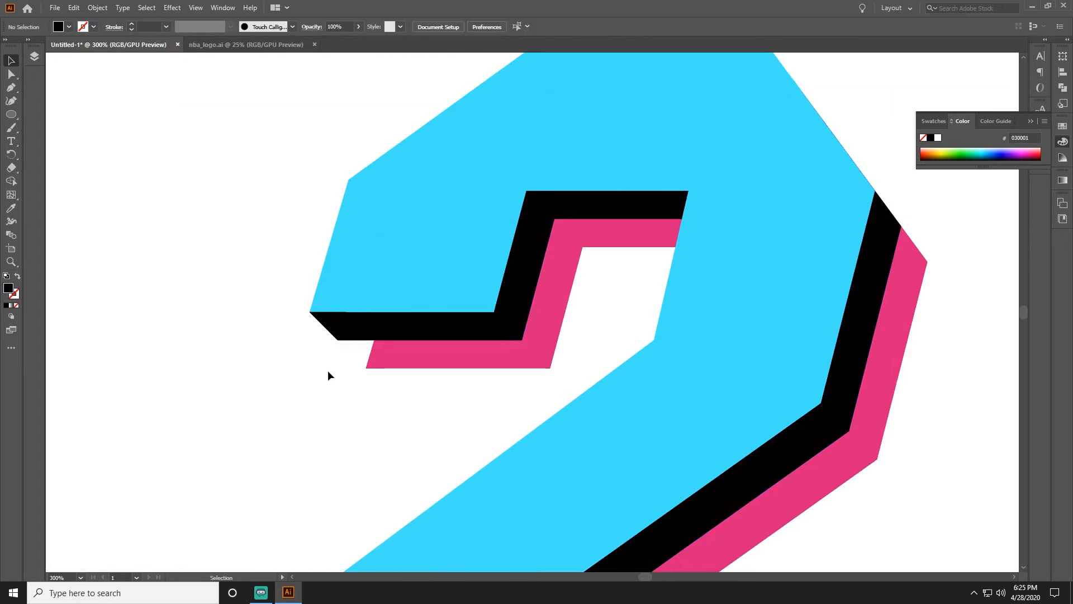
Select the 2's black shadow with the corner pieces and Unite them in Pathfinder
key("a")
left_click(376, 355)
key("ctrl+minus")
key("ctrl+minus")
key("ctrl+minus")
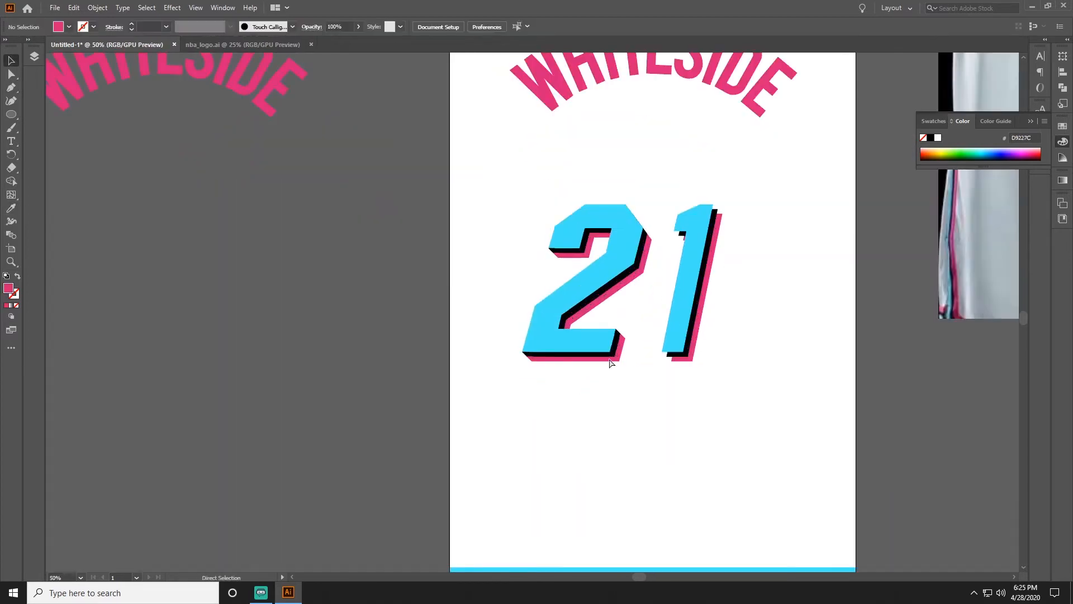
key("ctrl+equal")
key("ctrl+equal")
key("ctrl+equal")
left_click(522, 440)
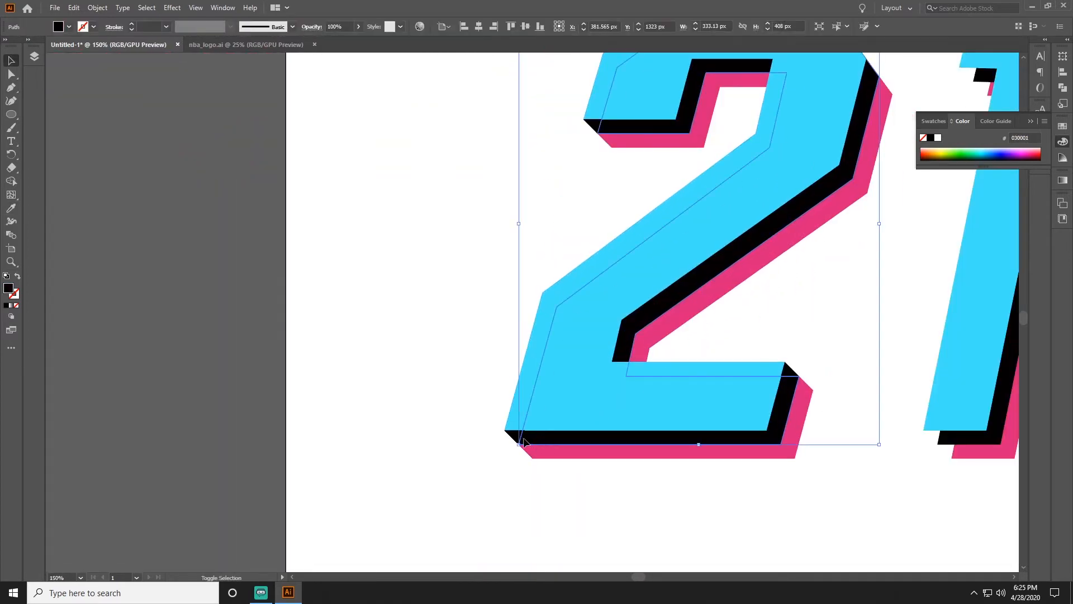
left_click_drag(511, 441, 510, 443)
scroll(822, 227, "up", 2)
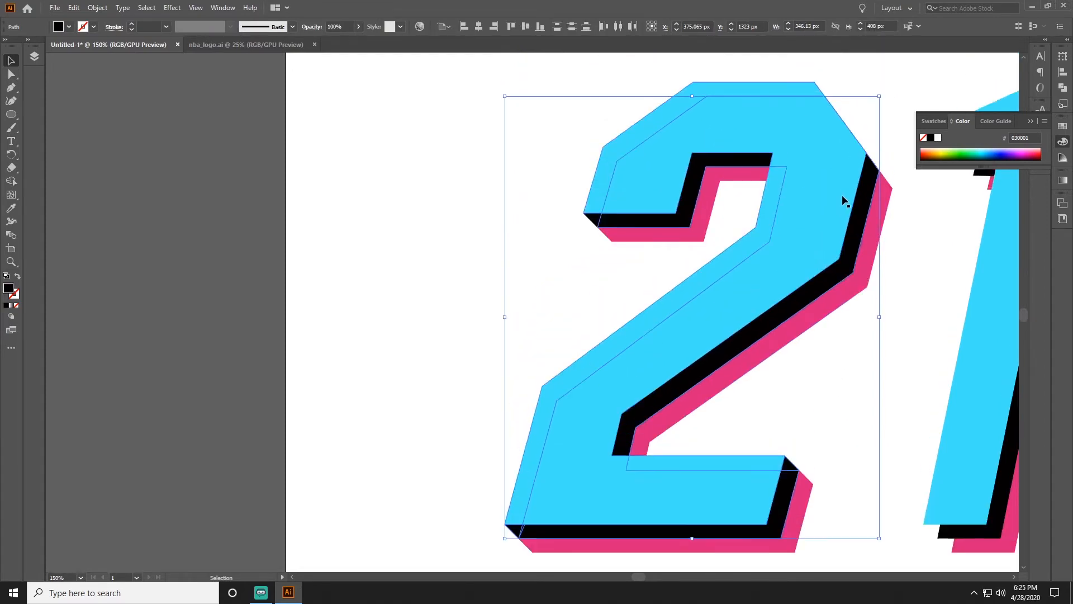
scroll(845, 201, "up", 1)
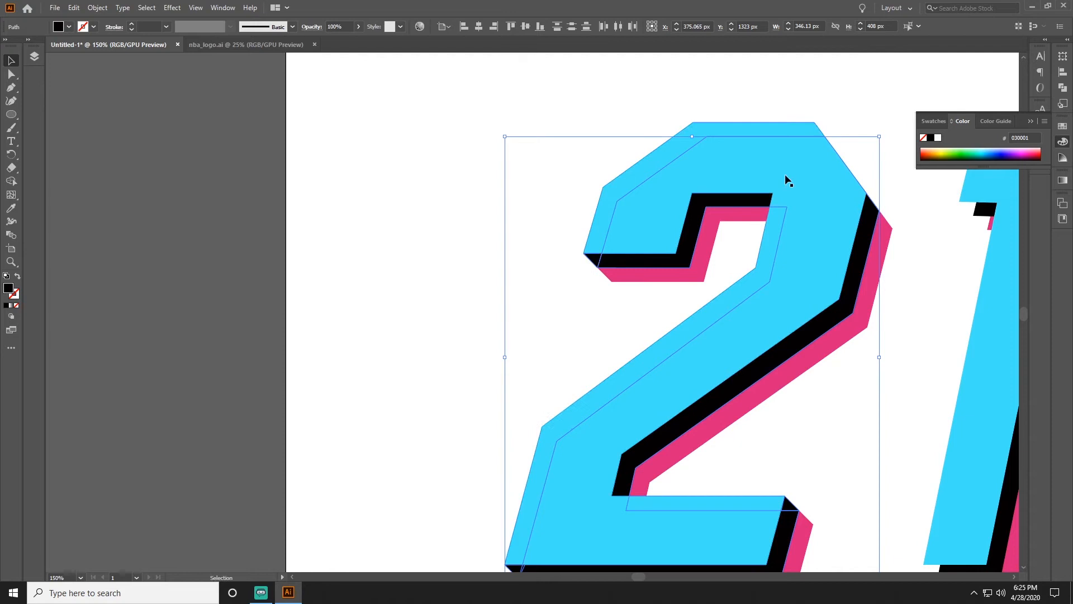
left_click(1062, 87)
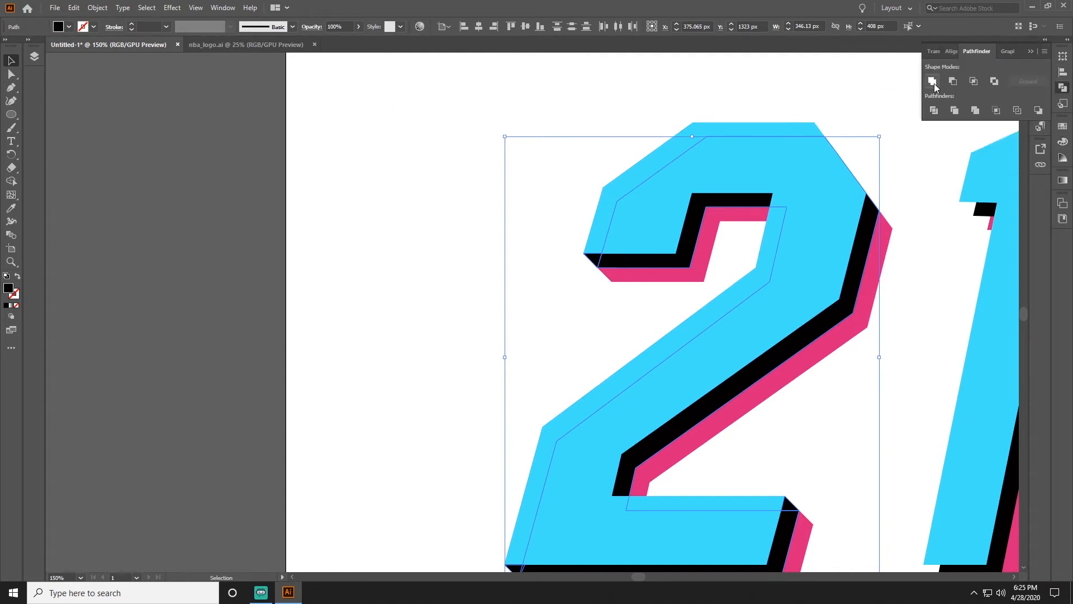
left_click(933, 82)
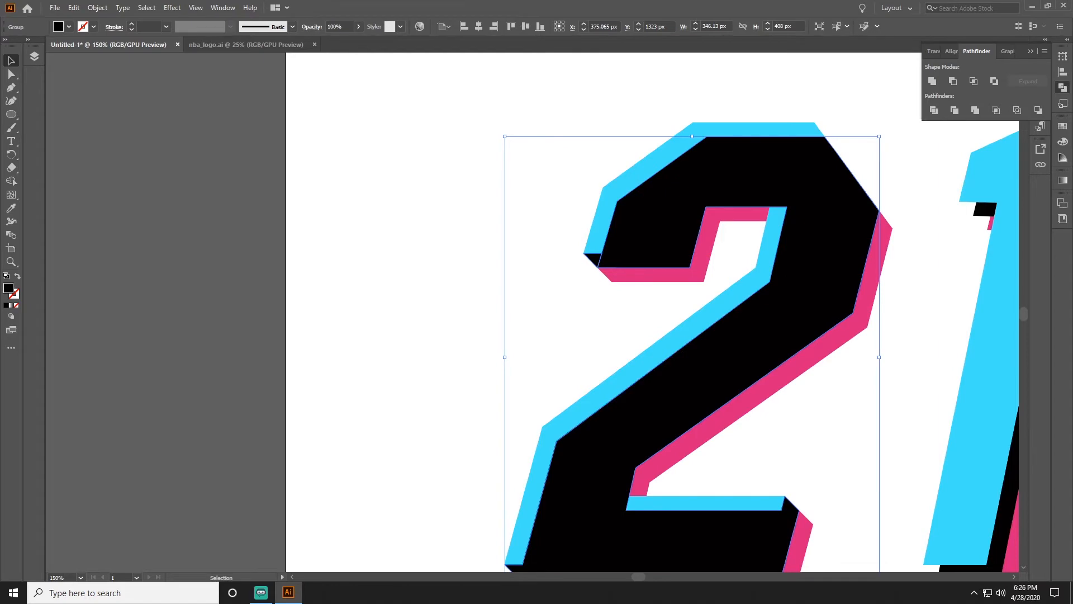
Merge the remaining black regions with Shape Builder and bring the cyan 2 to front
left_click(12, 181)
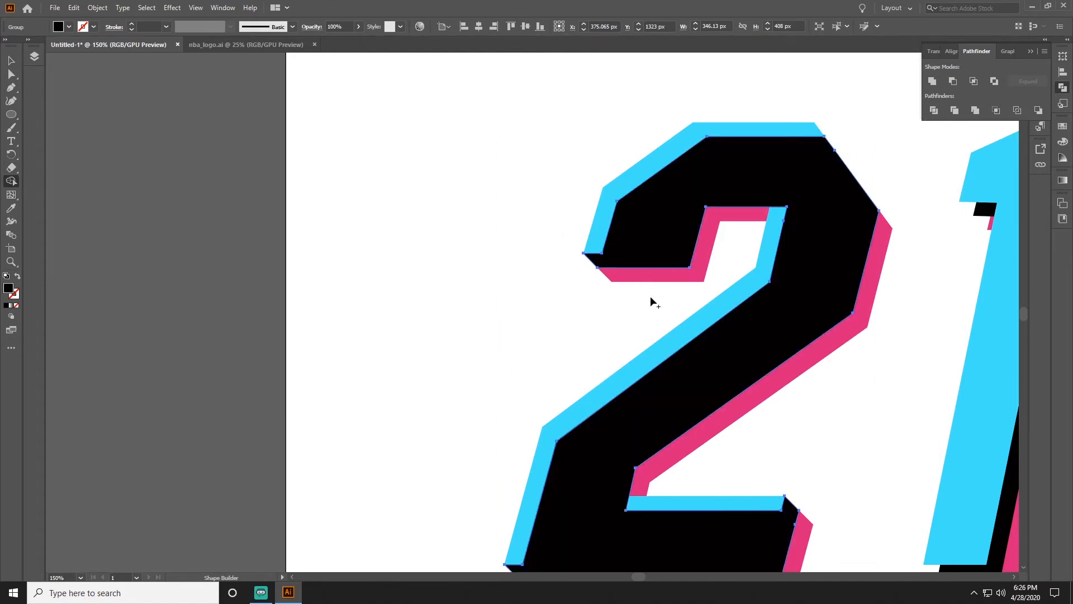
scroll(716, 355, "down", 3)
left_click(686, 474)
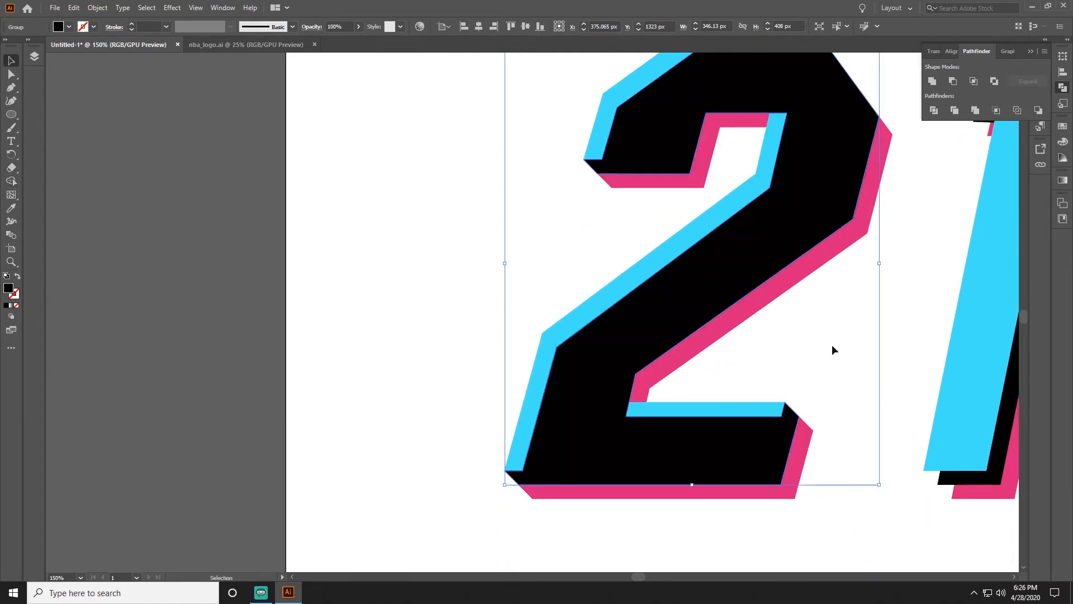
key("v")
left_click(834, 350)
left_click(666, 256)
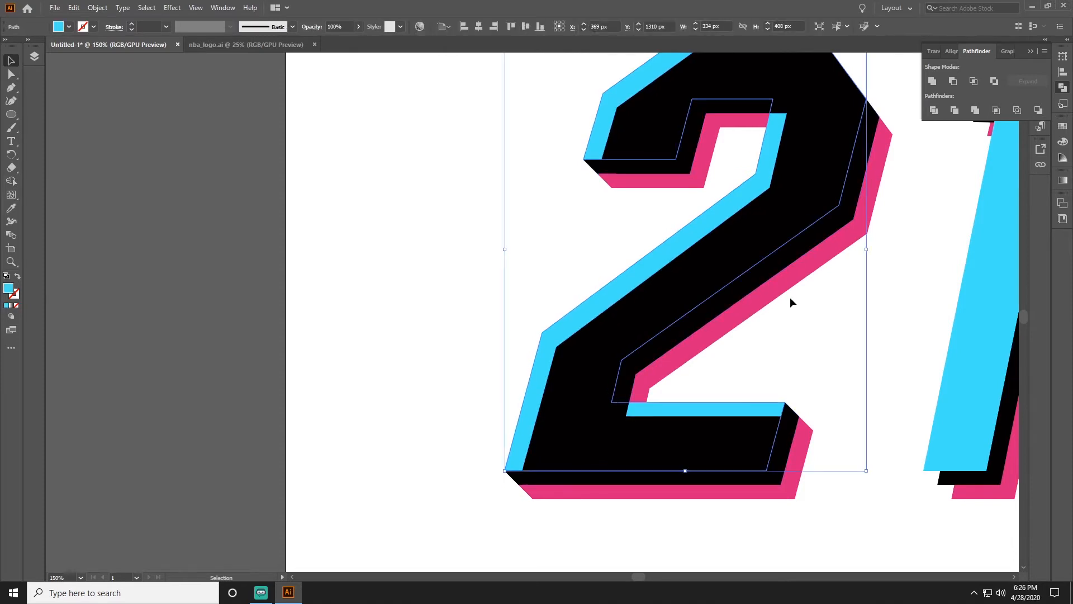
key("ctrl+shift+bracketright")
left_click(844, 324)
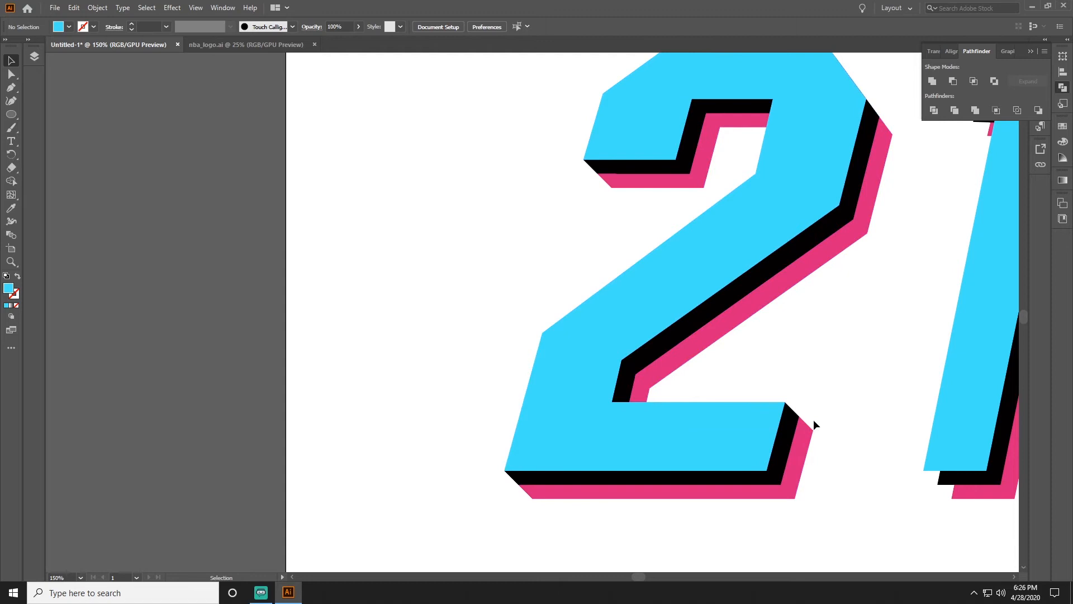
left_click(809, 444)
left_click_drag(525, 495, 512, 496)
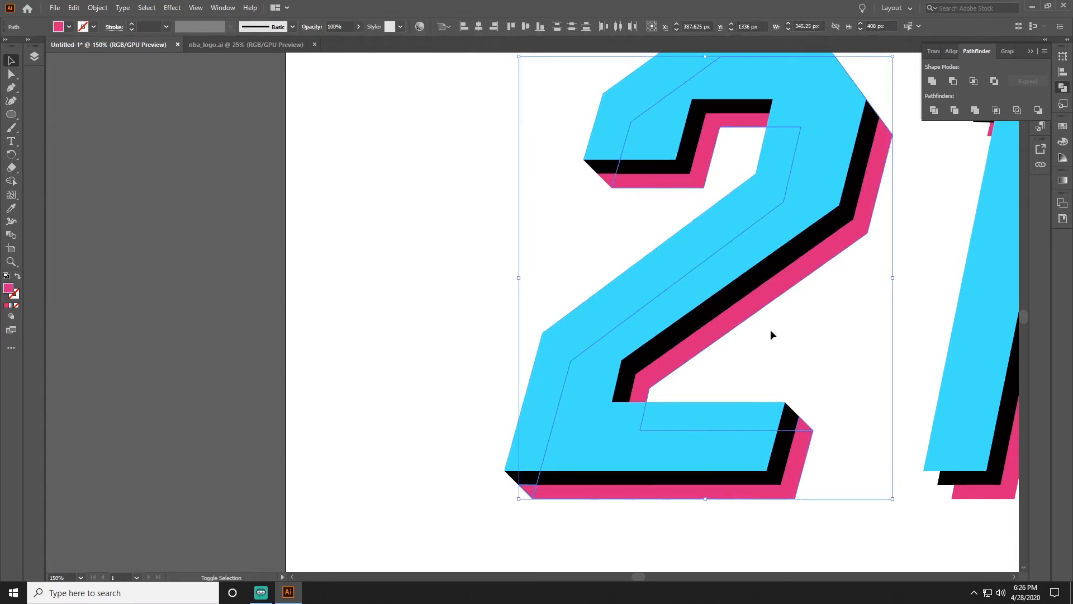
scroll(889, 262, "up", 2)
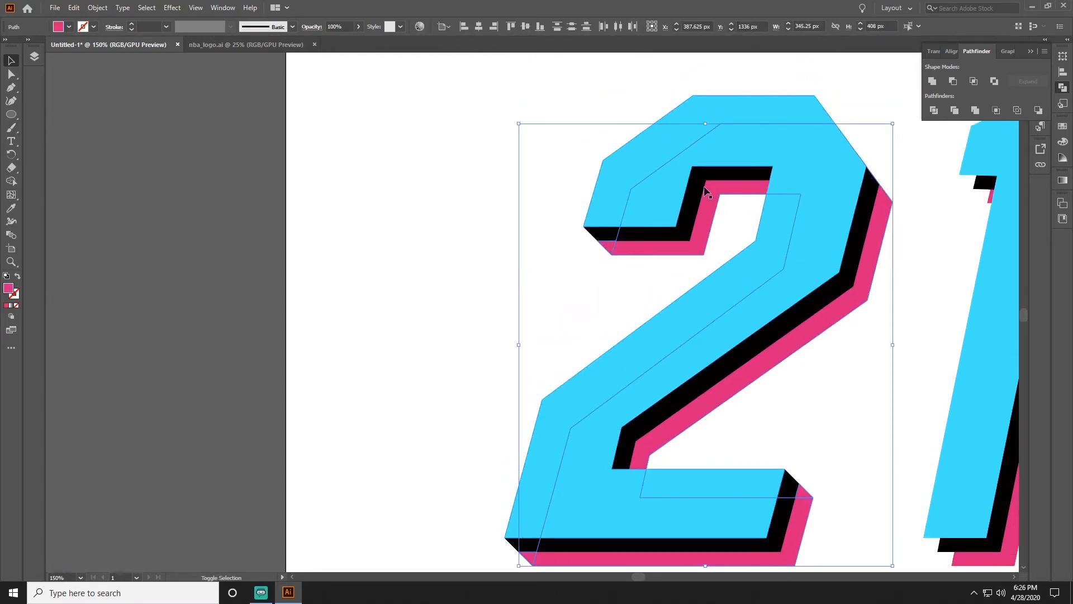
key("ctrl+shift+[")
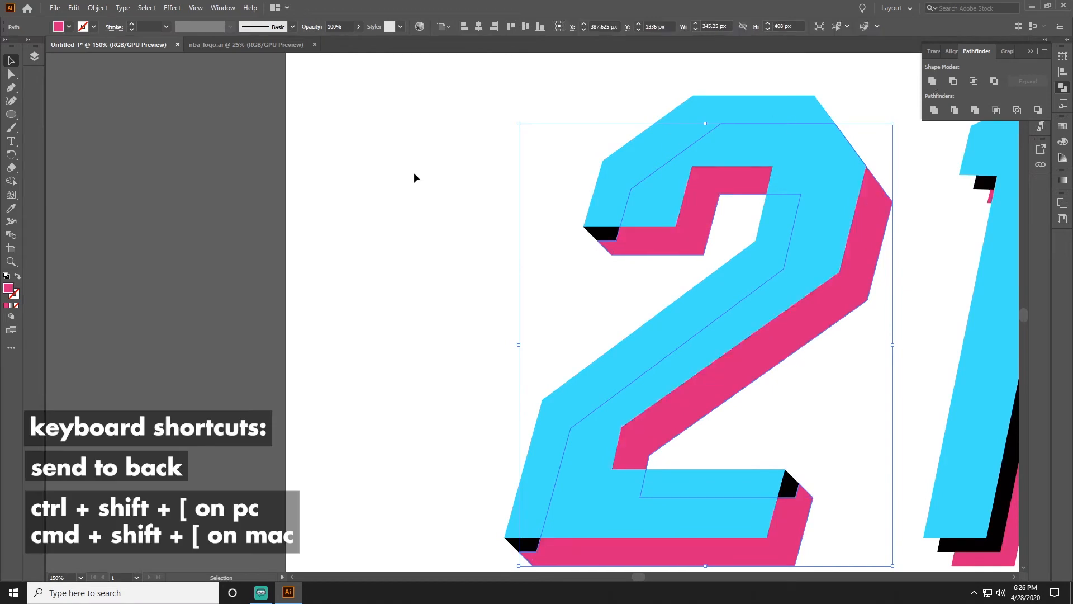
scroll(663, 360, "down", 2)
key("ctrl+shift+[")
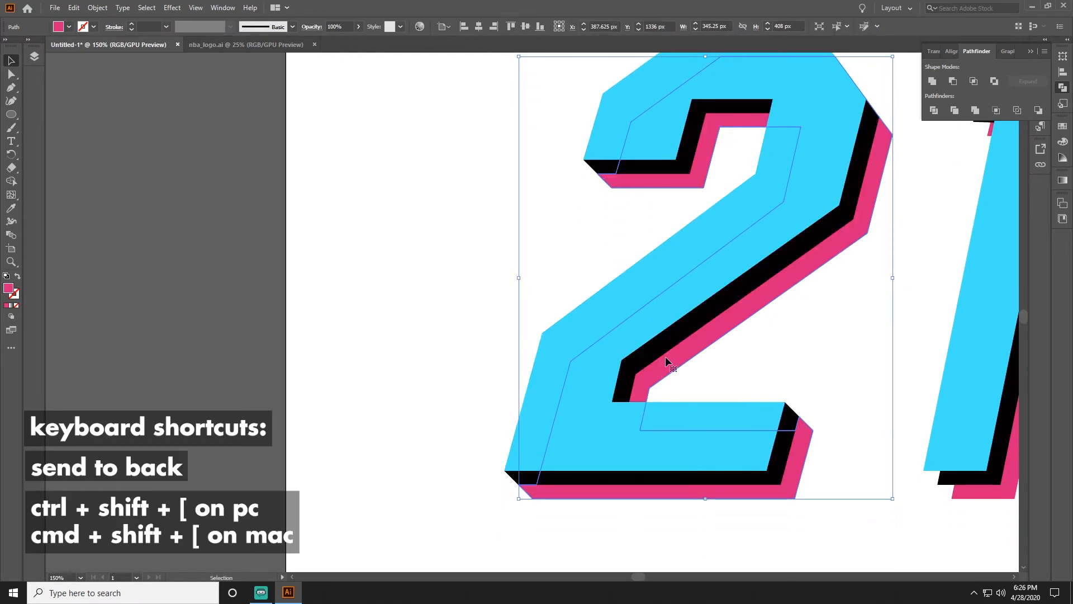
left_click(374, 306)
scroll(386, 303, "up", 2)
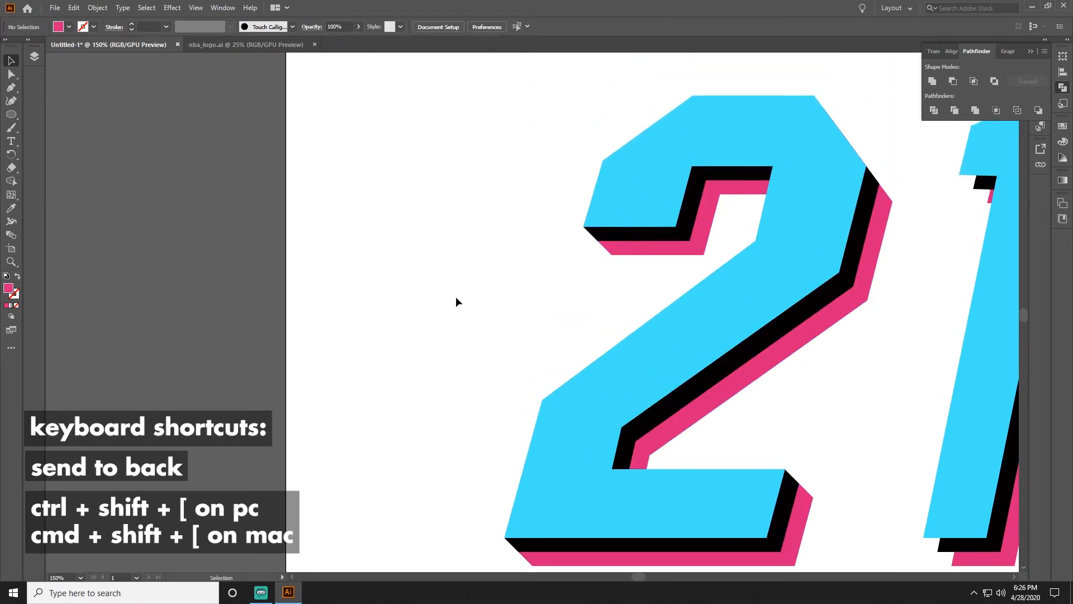
scroll(456, 296, "up", 2)
scroll(503, 320, "down", 1, "alt")
scroll(522, 337, "down", 2)
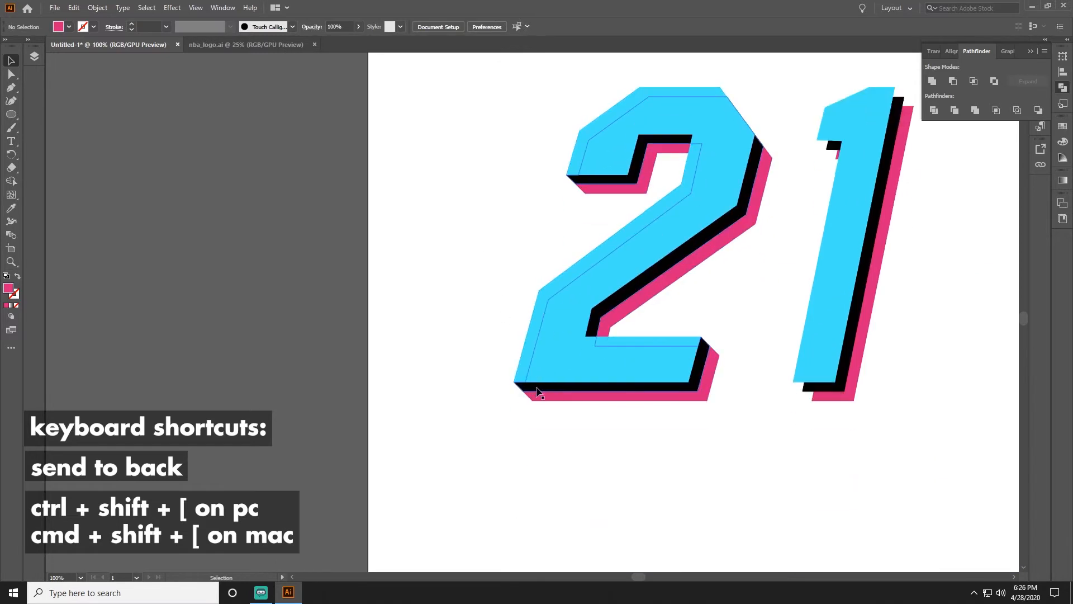
scroll(537, 394, "up", 1, "alt")
scroll(524, 402, "up", 2, "alt")
scroll(518, 444, "down", 1)
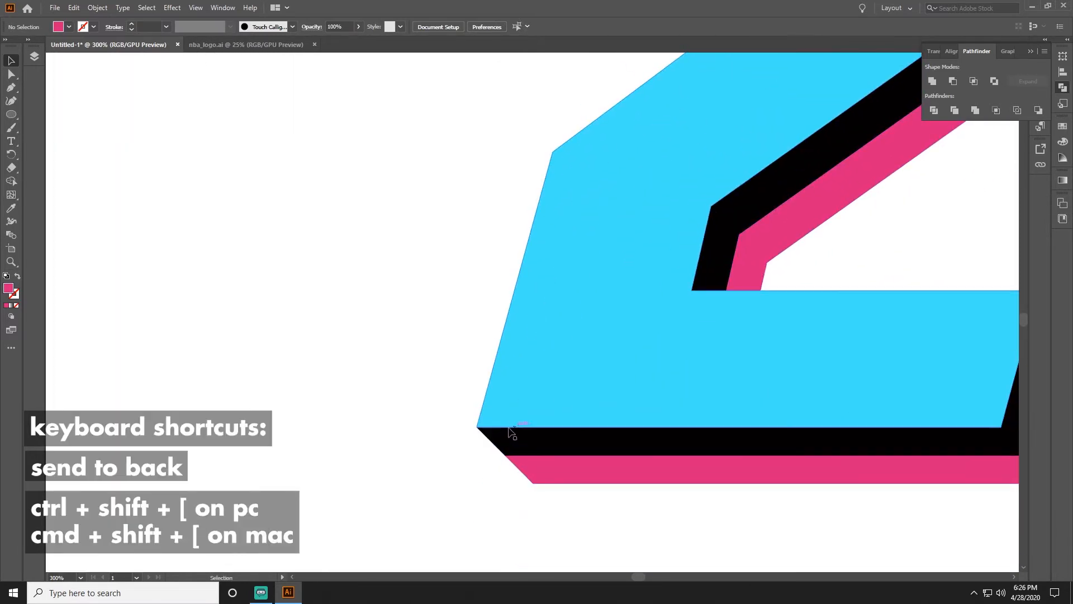
scroll(543, 457, "down", 2, "alt")
scroll(369, 392, "down", 2, "alt")
scroll(722, 343, "up", 3)
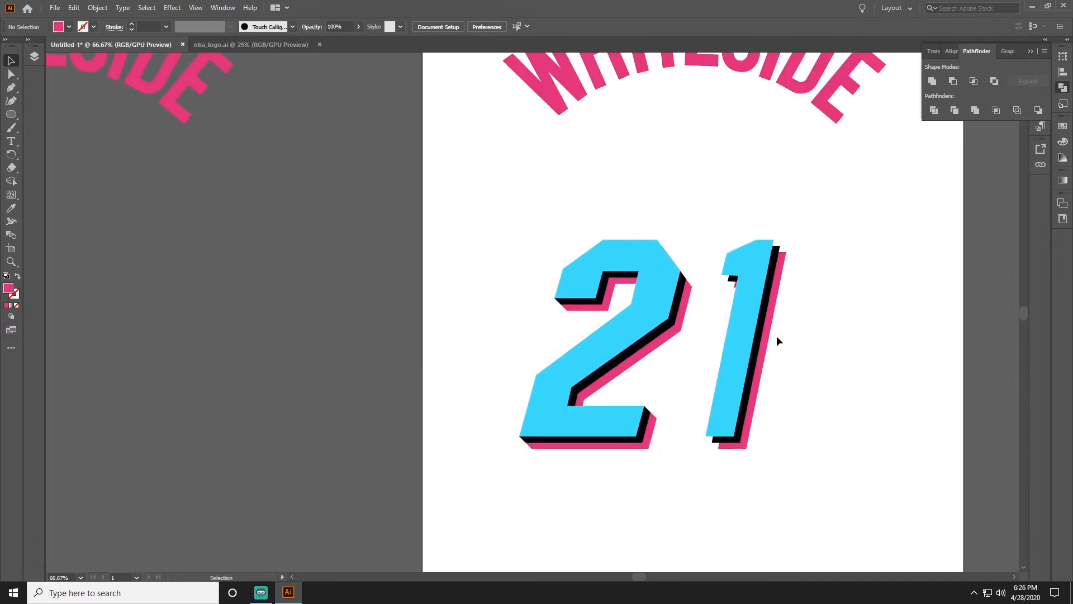
scroll(758, 342, "down", 2)
scroll(756, 338, "right", 2, "shift")
scroll(732, 334, "right", 2, "shift")
scroll(738, 319, "up", 1, "alt")
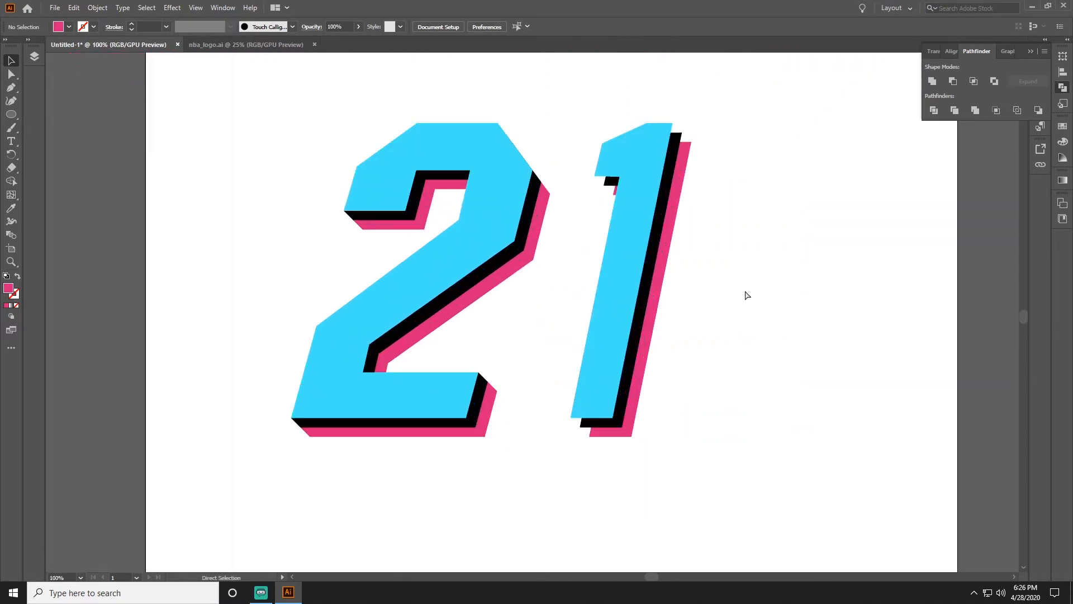
scroll(755, 310, "up", 1, "alt")
scroll(771, 332, "up", 1)
scroll(779, 340, "down", 1)
scroll(768, 356, "down", 1)
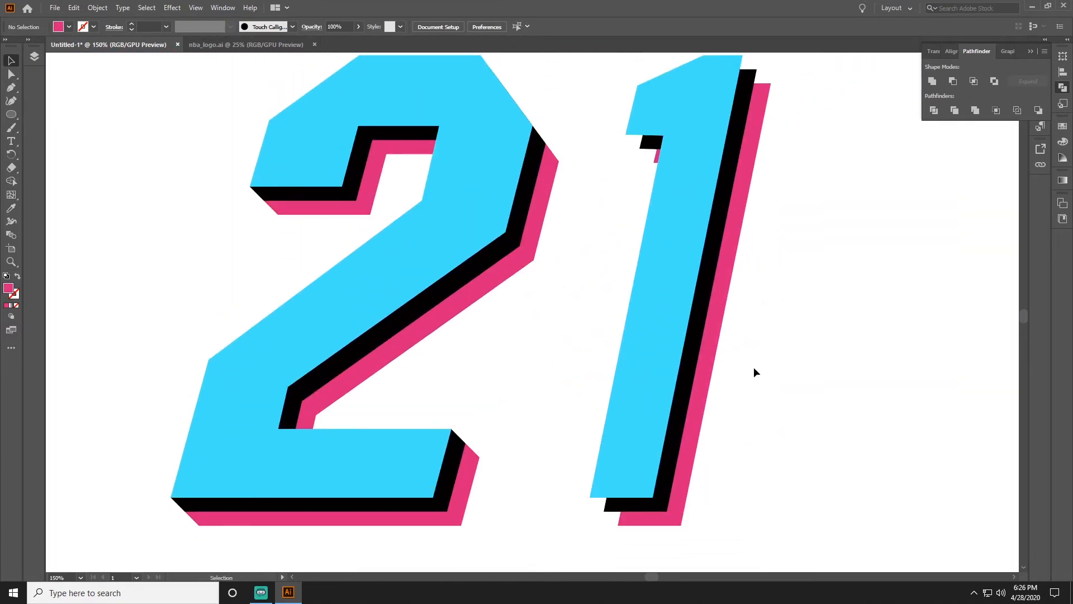
scroll(764, 367, "right", 2, "shift")
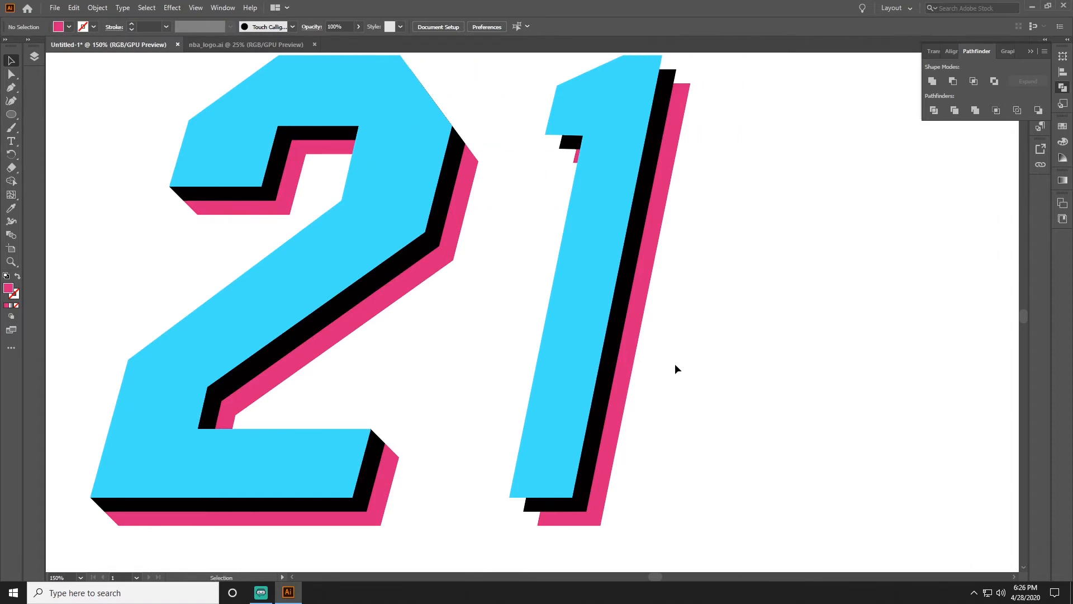
key("p")
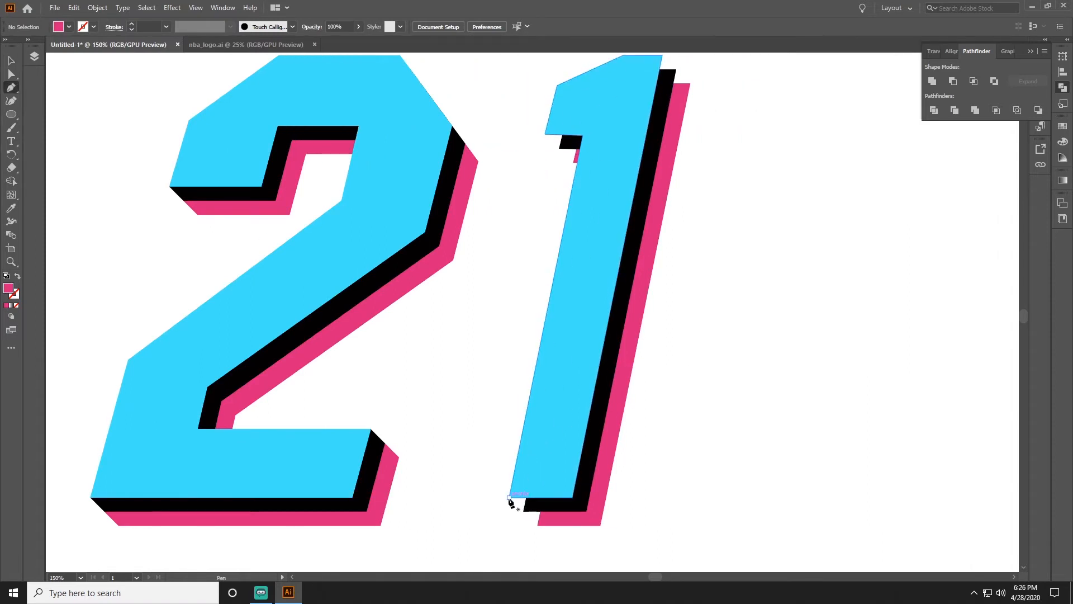
Delete the extra top anchor on the 1's pink shadow and draw a pink triangle in its notch
left_click(528, 514, "ctrl")
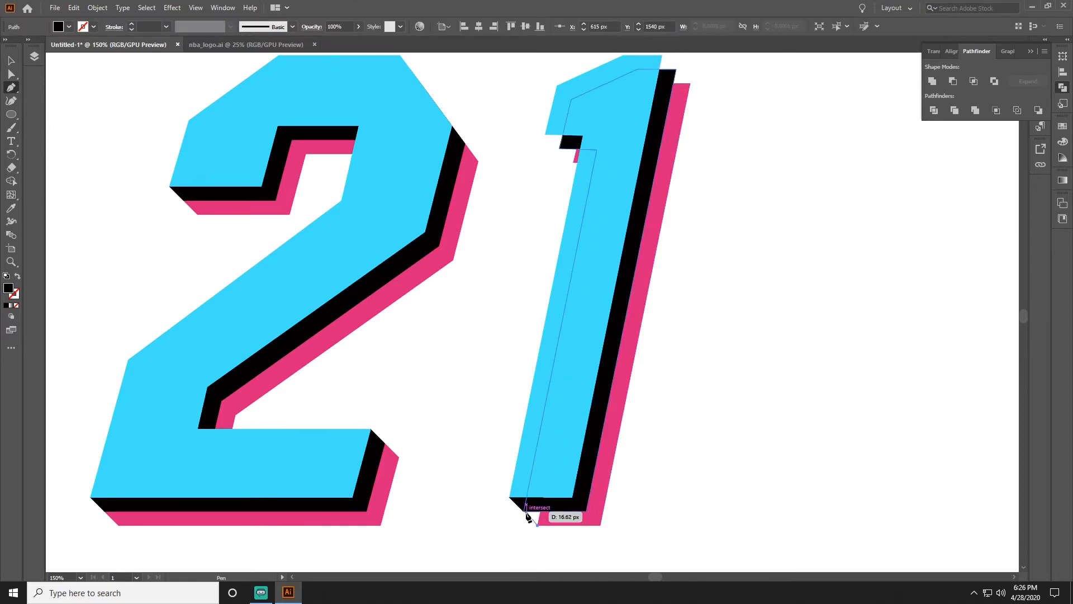
scroll(762, 421, "up", 3)
left_click(663, 221, "ctrl")
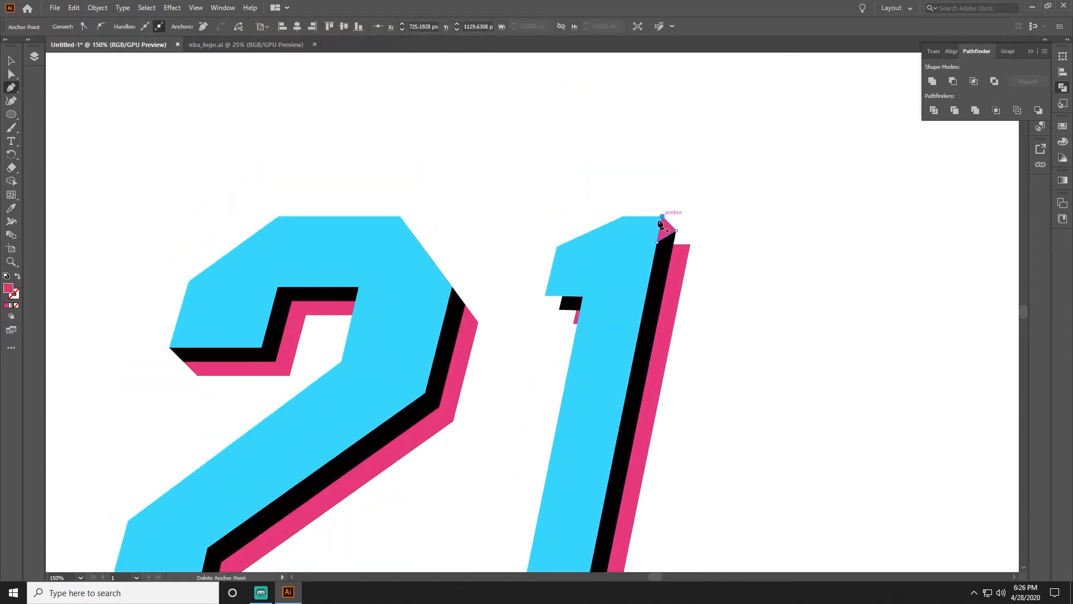
left_click(683, 240, "ctrl")
scroll(729, 336, "right", 3)
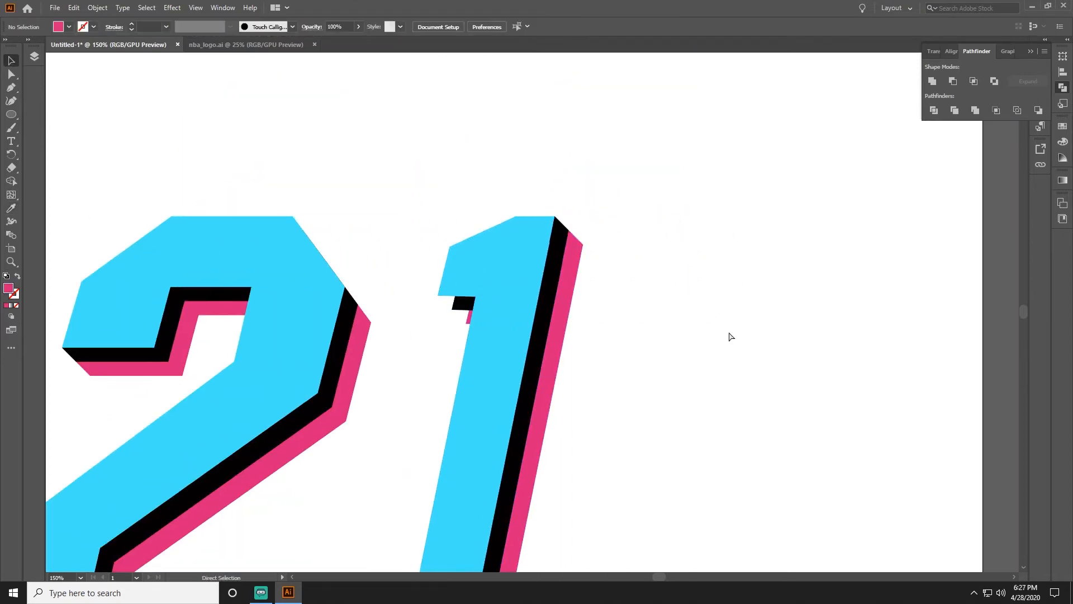
scroll(730, 337, "down", 3)
scroll(512, 347, "left", 3)
scroll(749, 288, "up", 3)
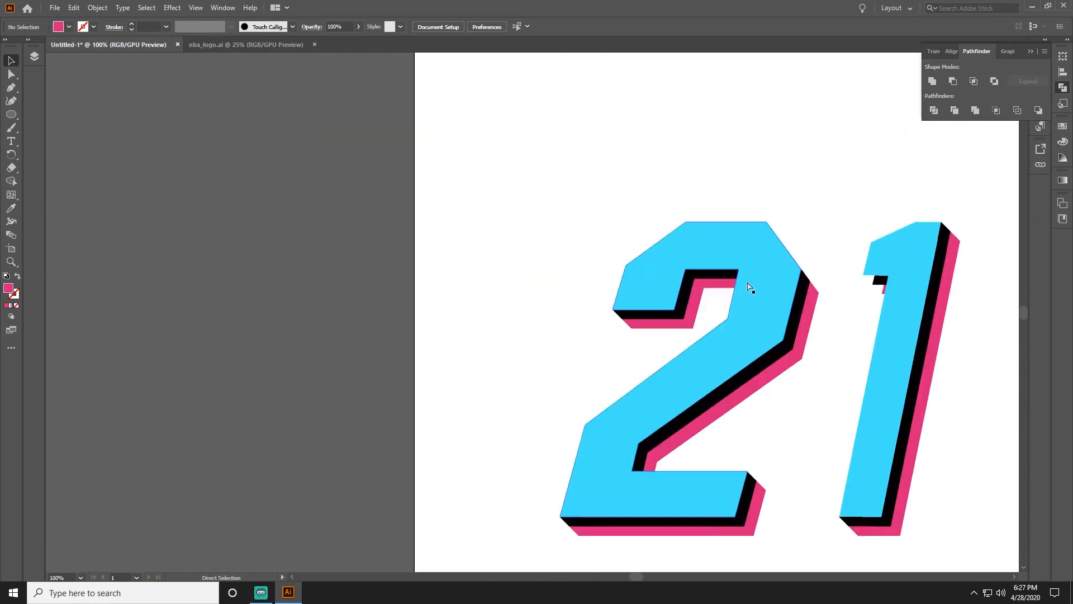
scroll(749, 288, "up", 2)
key("p")
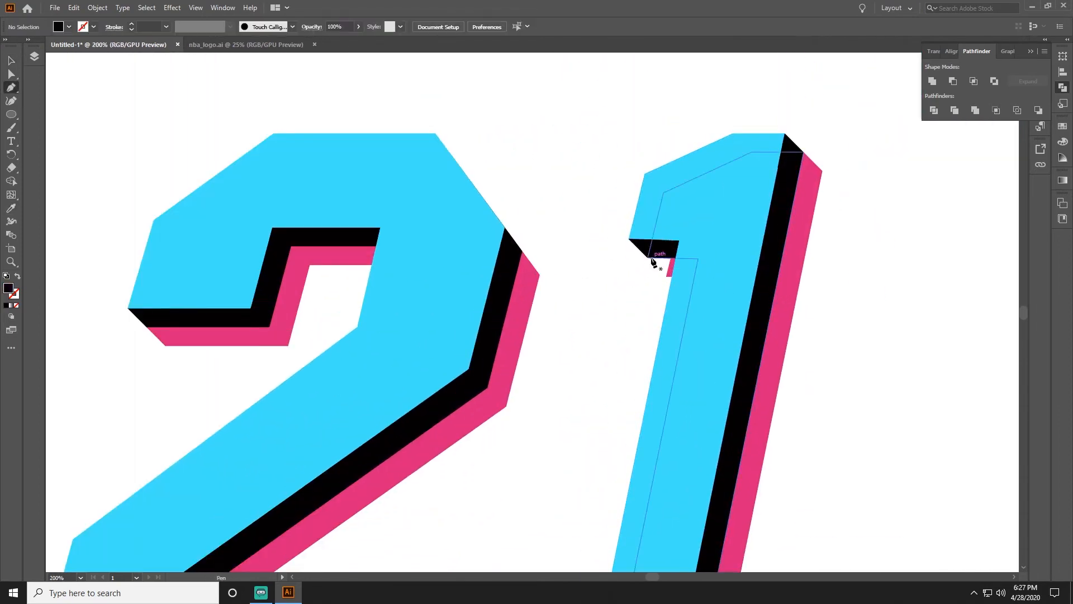
left_click(654, 262)
key("v")
left_click(881, 312)
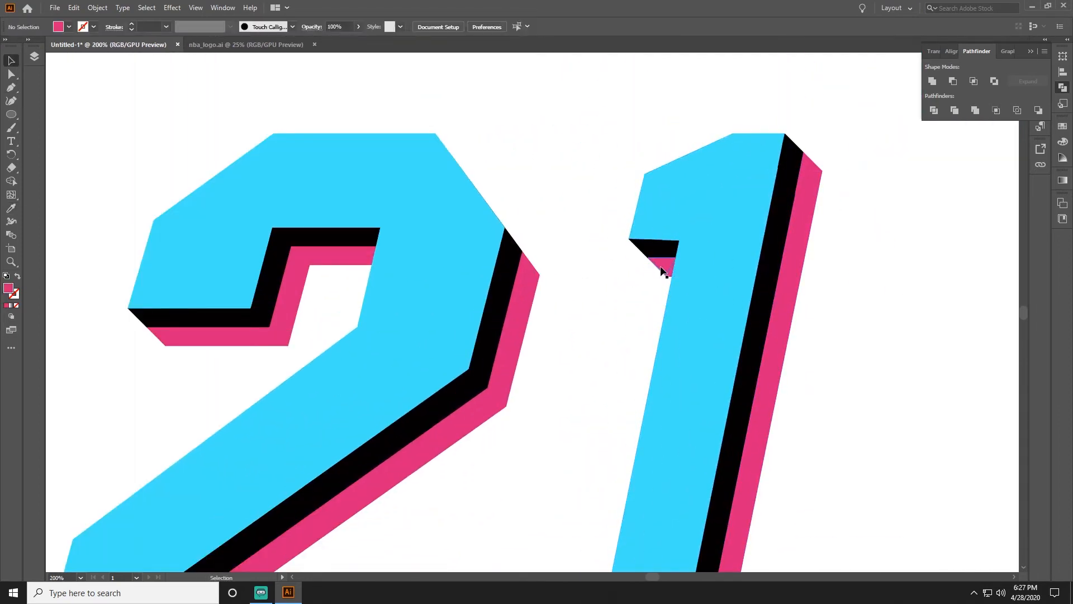
Select the cyan 1 and undo then redo to check the shadow fix
left_click(663, 271)
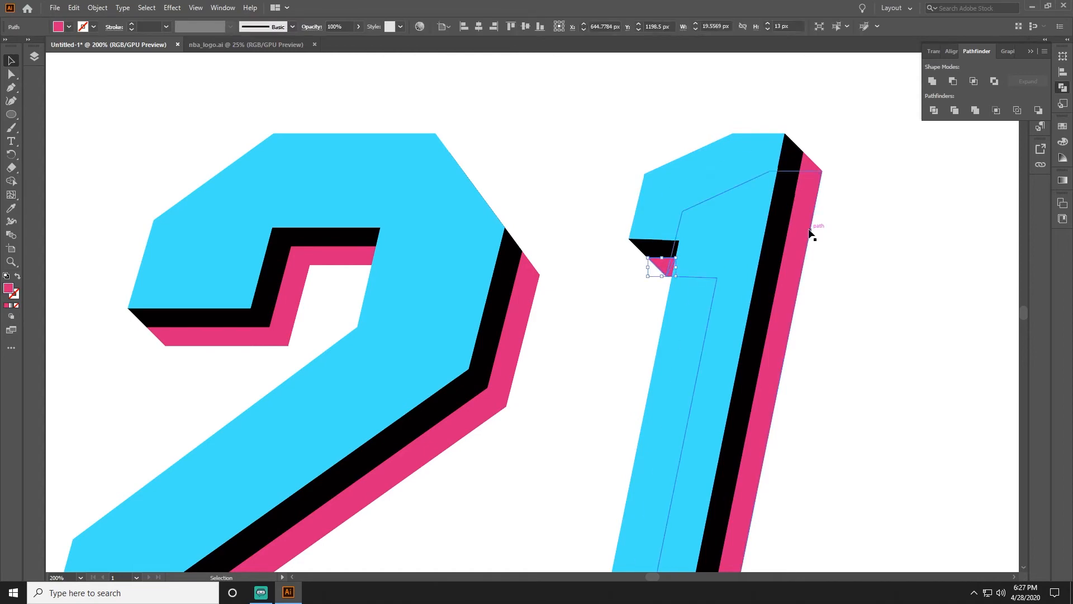
scroll(811, 252, "down", 3)
left_click(810, 225)
scroll(810, 225, "down", 2)
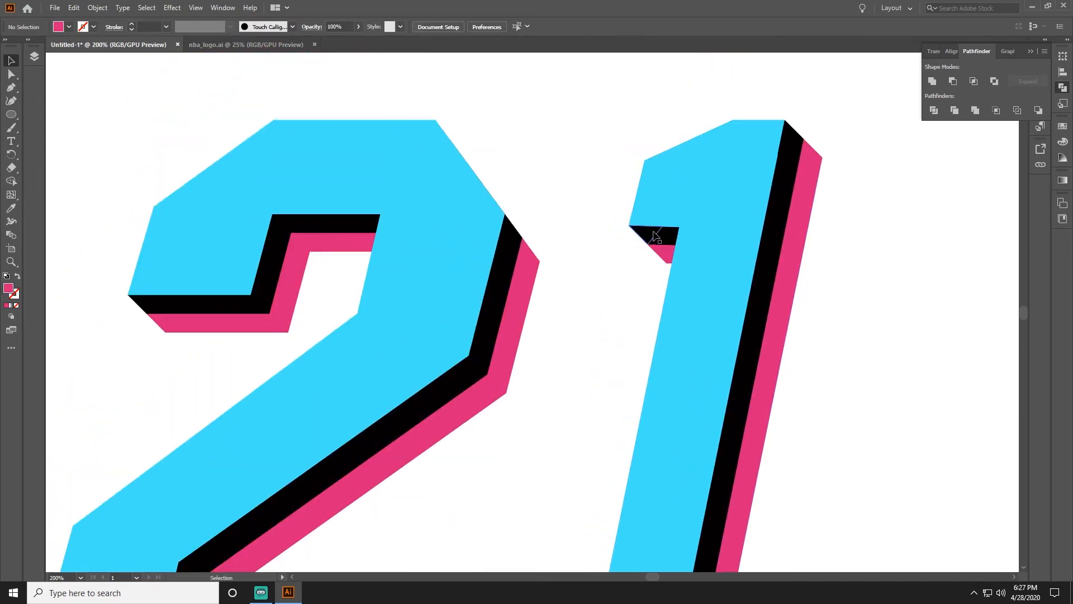
left_click(657, 237)
scroll(635, 463, "up", 2)
key("ctrl+z")
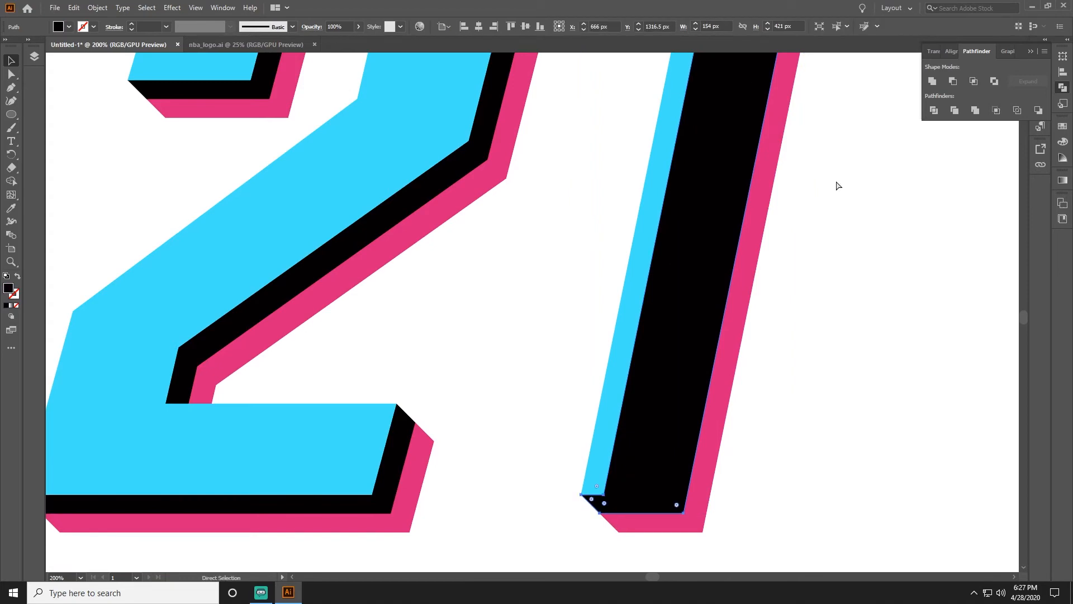
key("ctrl+shift+z")
Nudge the 21 group slightly into place on the jersey
left_click(875, 239)
scroll(665, 396, "down", 2)
scroll(665, 396, "down", 2)
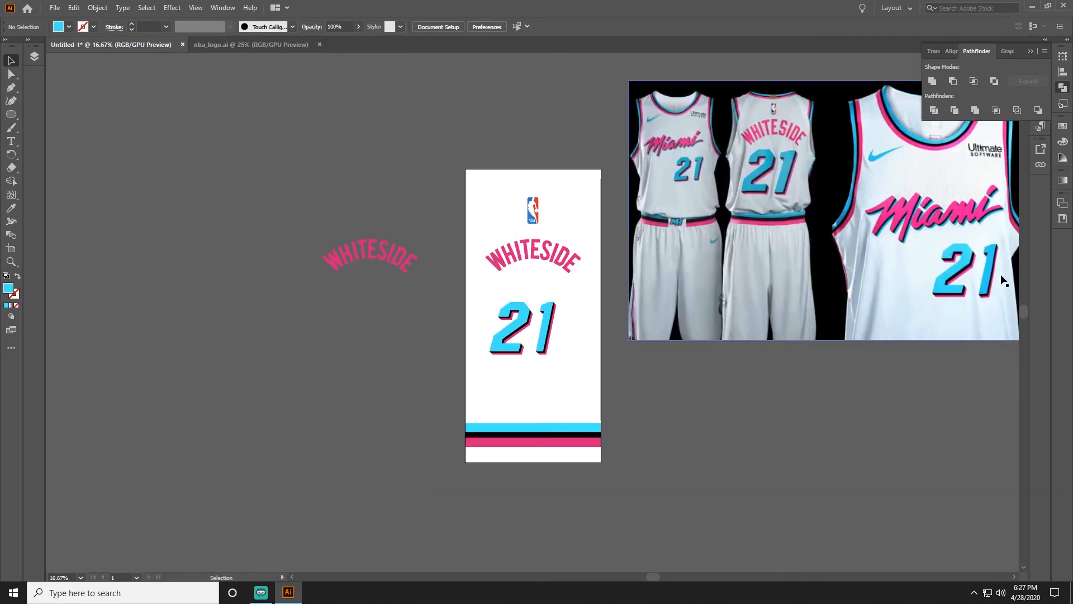
scroll(613, 378, "up", 2)
left_click(613, 378)
scroll(772, 284, "down", 1)
left_click(772, 284)
scroll(772, 284, "down", 2)
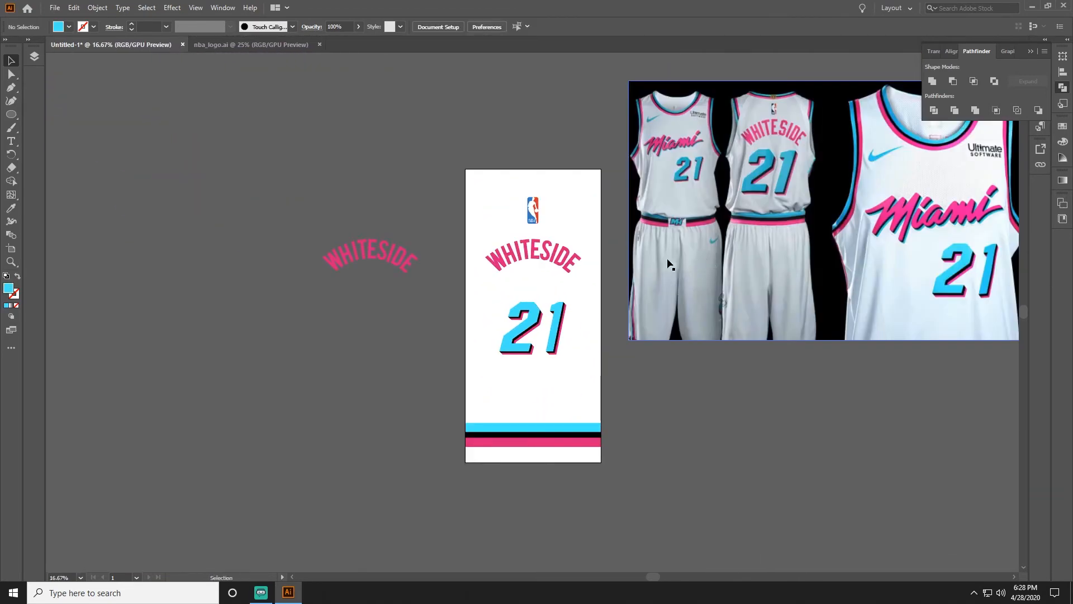
left_click(497, 300)
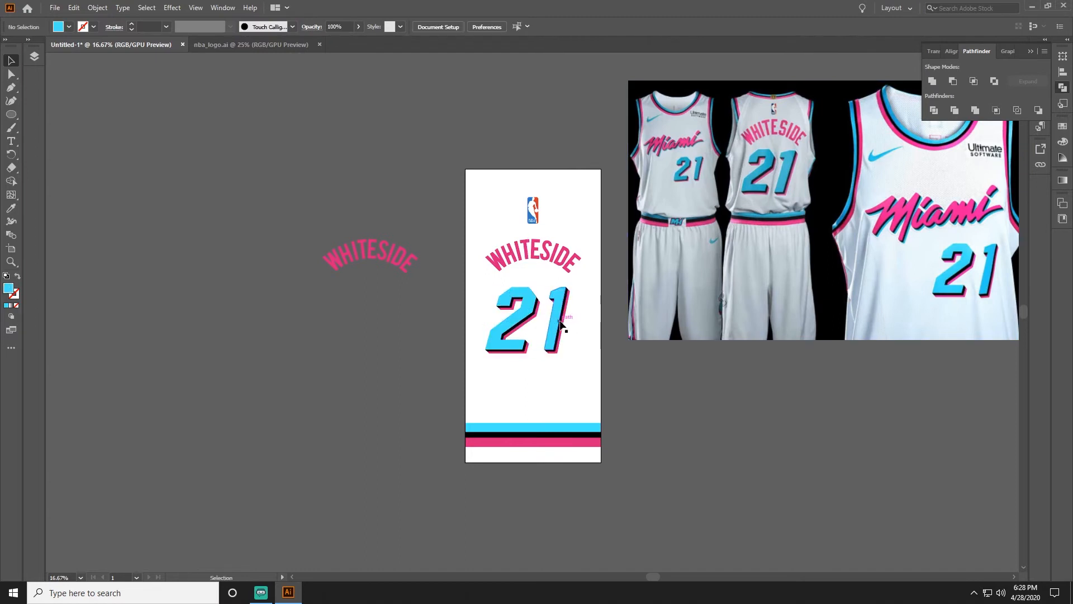
left_click_drag(562, 327, 560, 328)
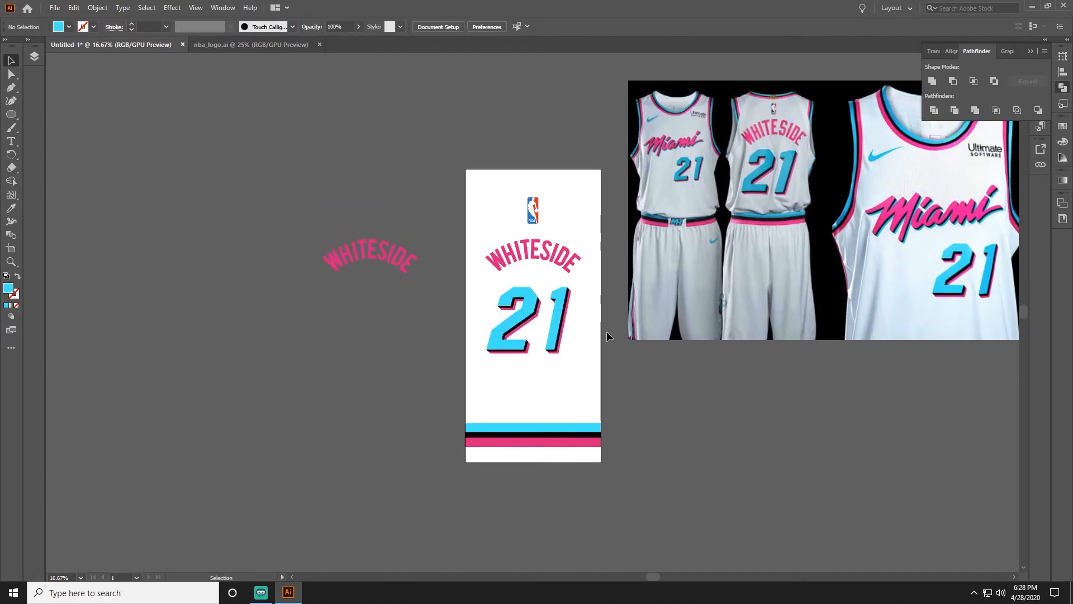
left_click(581, 376)
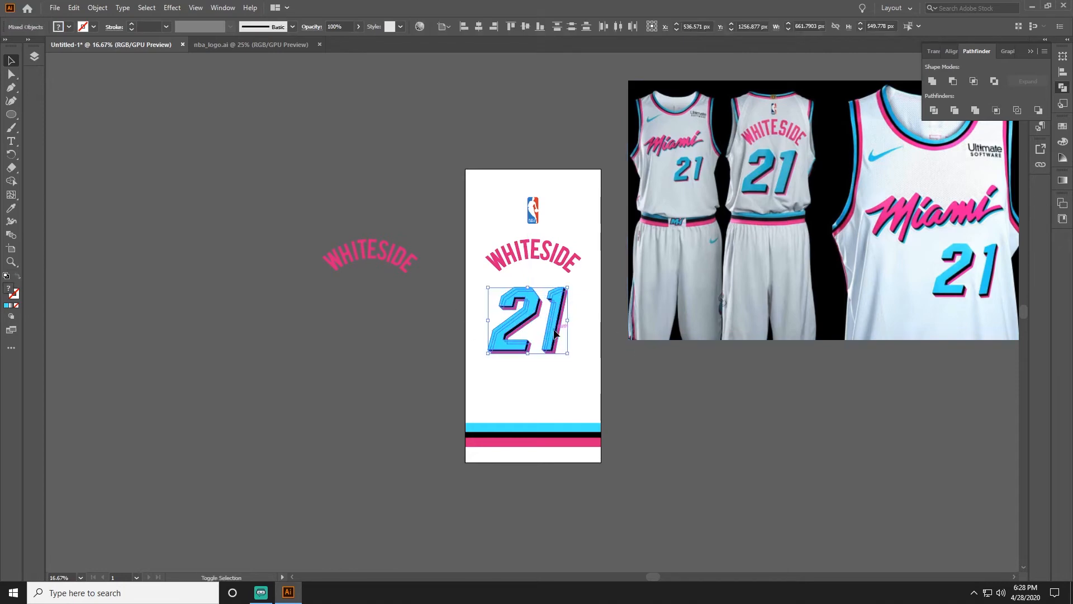
Scale the 21 up by a corner handle so it sits centred below WHITESIDE
key("ctrl+equal")
key("ctrl+equal")
scroll(554, 394, "up", 2)
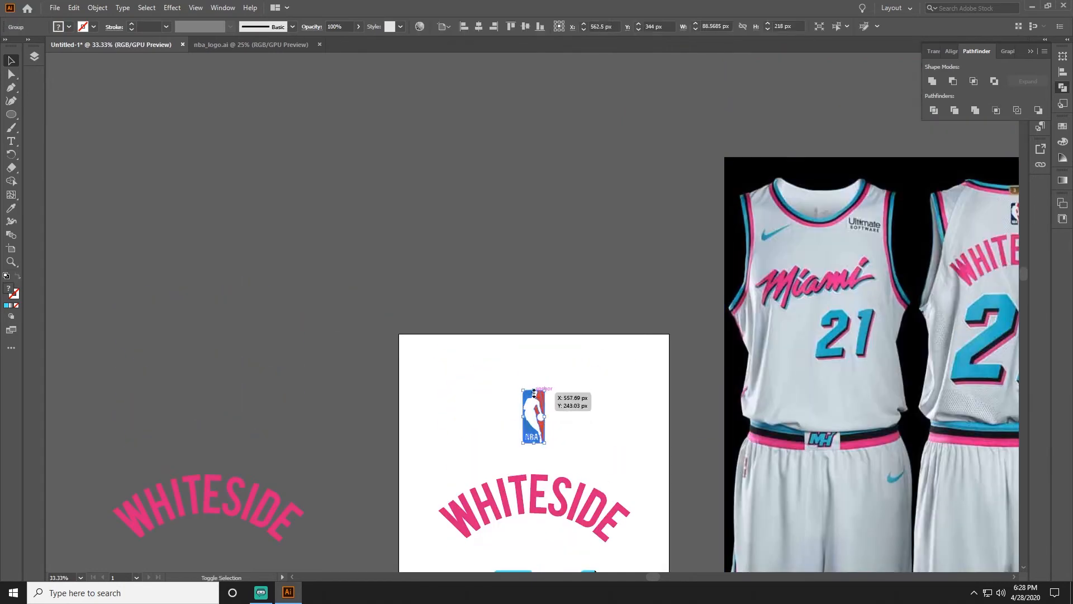
scroll(554, 394, "down", 3)
left_click(535, 302)
left_click_drag(535, 268, 536, 281)
left_click(529, 429)
left_click_drag(601, 369, 624, 398)
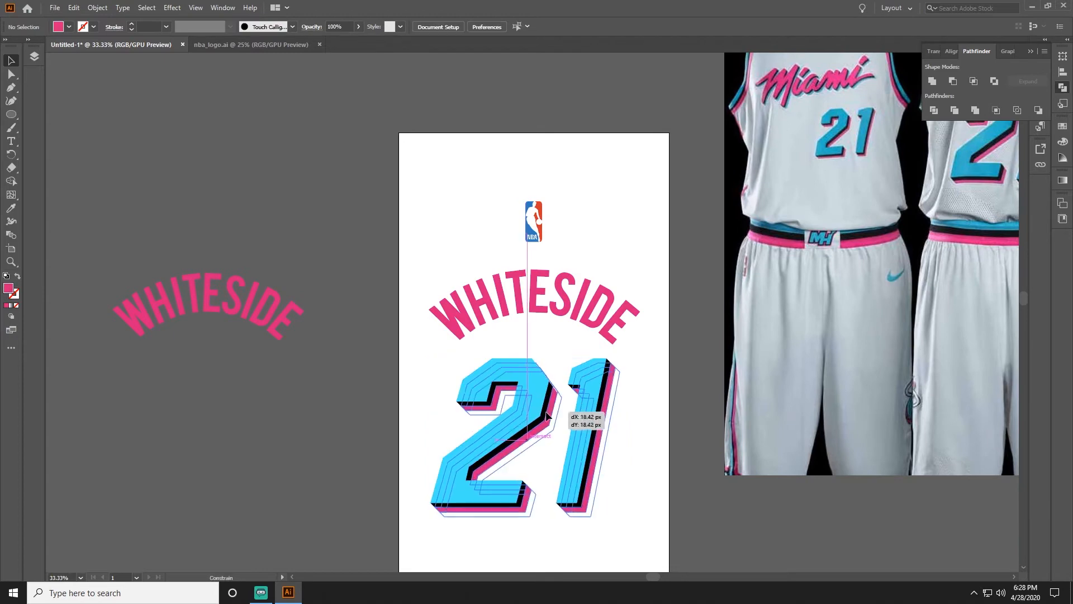
scroll(630, 313, "down", 3)
key("ctrl+minus")
key("ctrl+minus")
key("ctrl+minus")
key("minus")
key("v")
key("ctrl+minus")
key("ctrl+equal")
key("ctrl+equal")
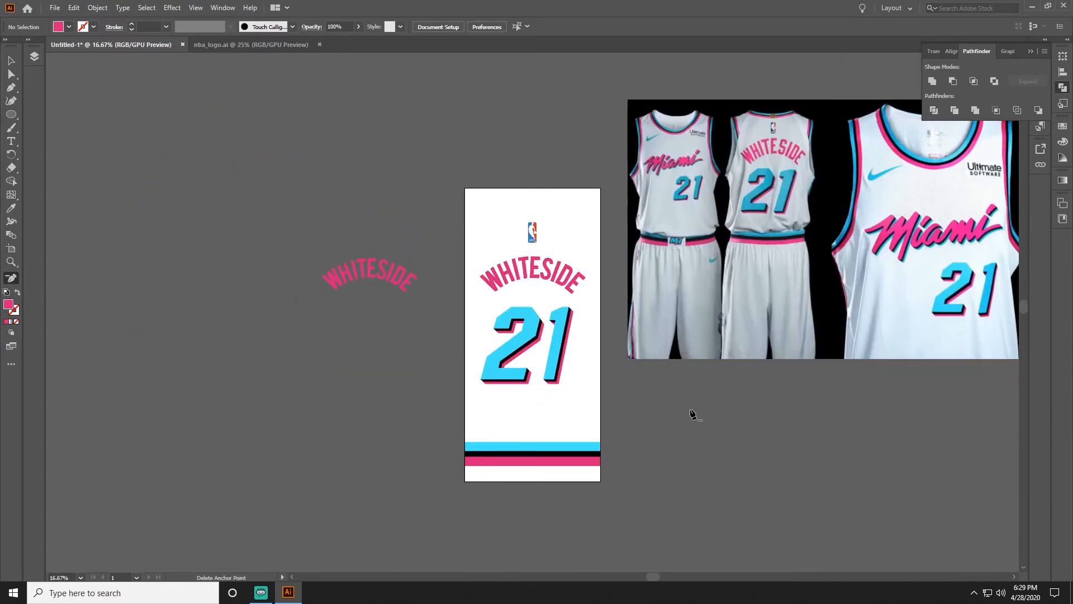
scroll(697, 382, "down", 2)
scroll(697, 382, "up", 2)
scroll(170, 479, "up", 1)
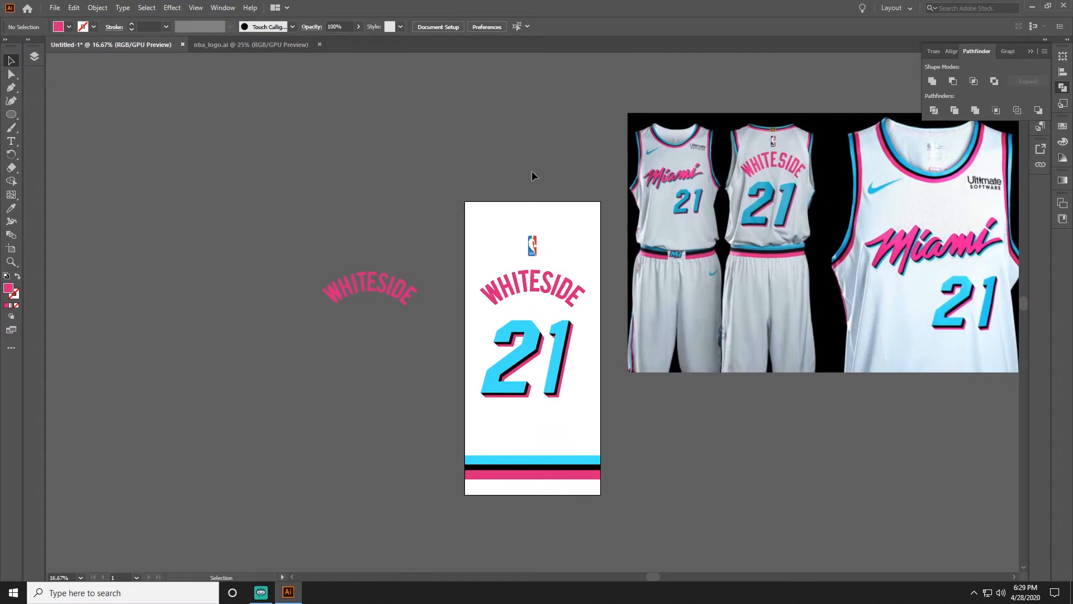
Draw a large pink circle and centre it over the top of the jersey
key("l")
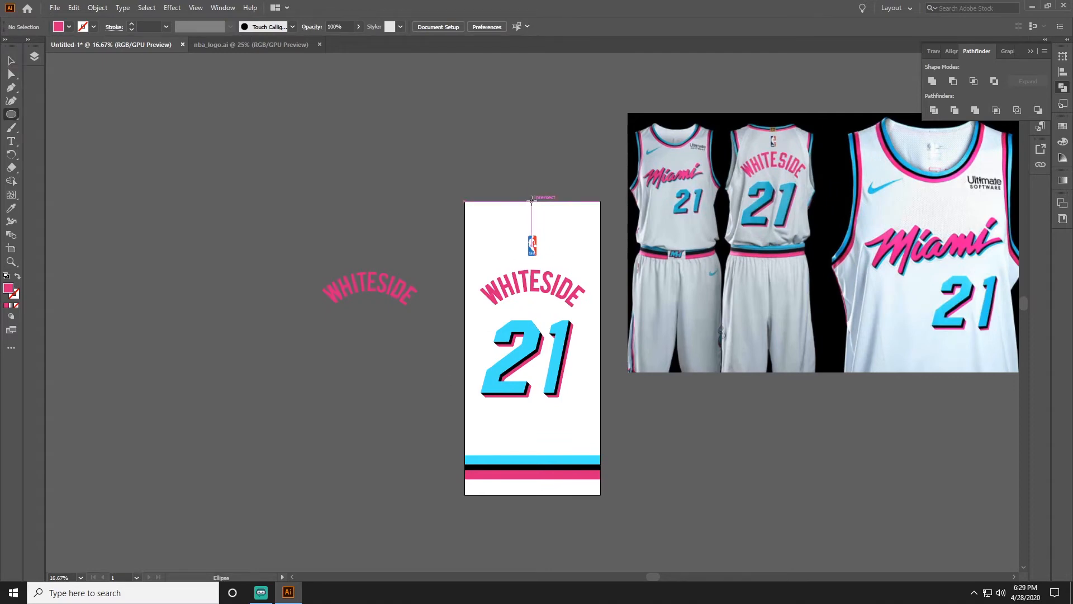
mouse_move(532, 200)
left_mouse_down()
mouse_move(533, 182)
mouse_move(634, 99)
left_mouse_up()
key("v")
left_click_drag(596, 163, 545, 175)
left_click(529, 224)
left_click(534, 198)
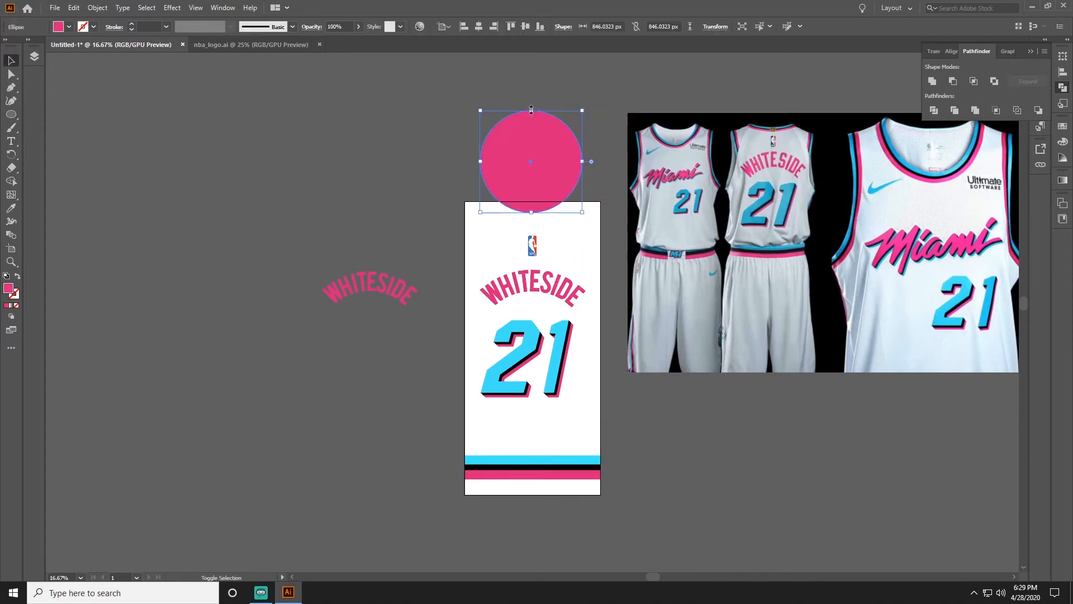
left_click(528, 93)
left_click(532, 113)
left_click_drag(531, 110, 560, 55, "shift")
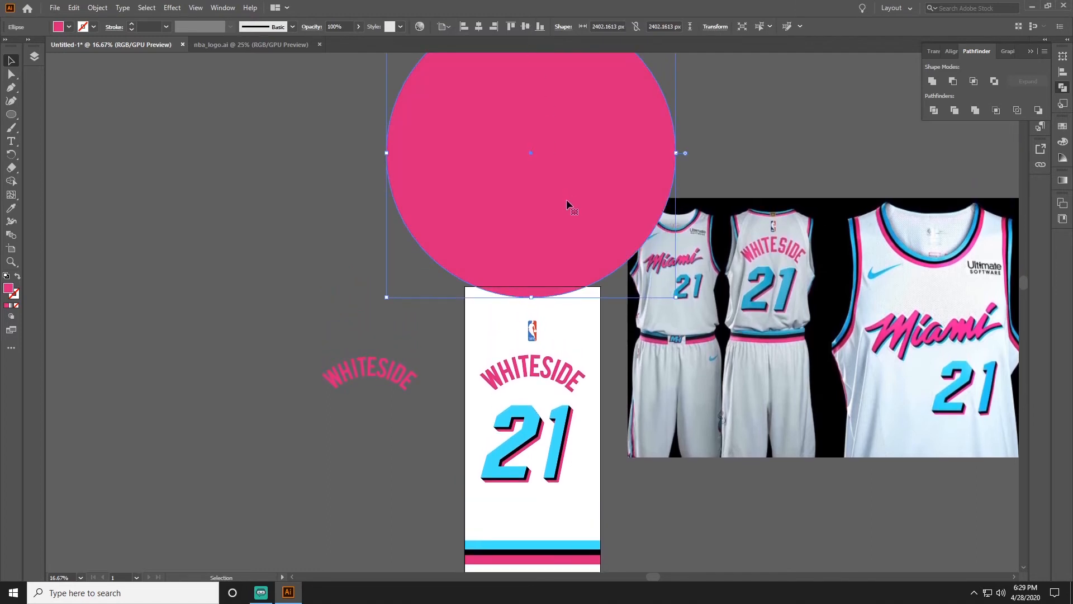
left_click_drag(566, 206, 568, 205)
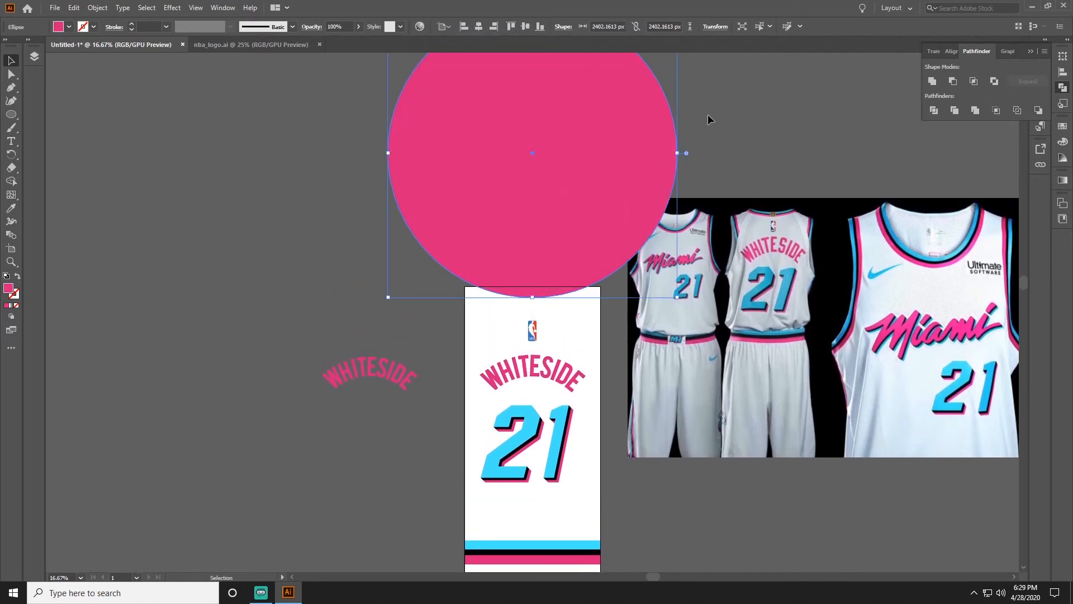
Stack vertically offset duplicates of the pink circle for the collar arcs
left_click_drag(590, 158, 591, 166)
key("ctrl+d")
key("ctrl+d")
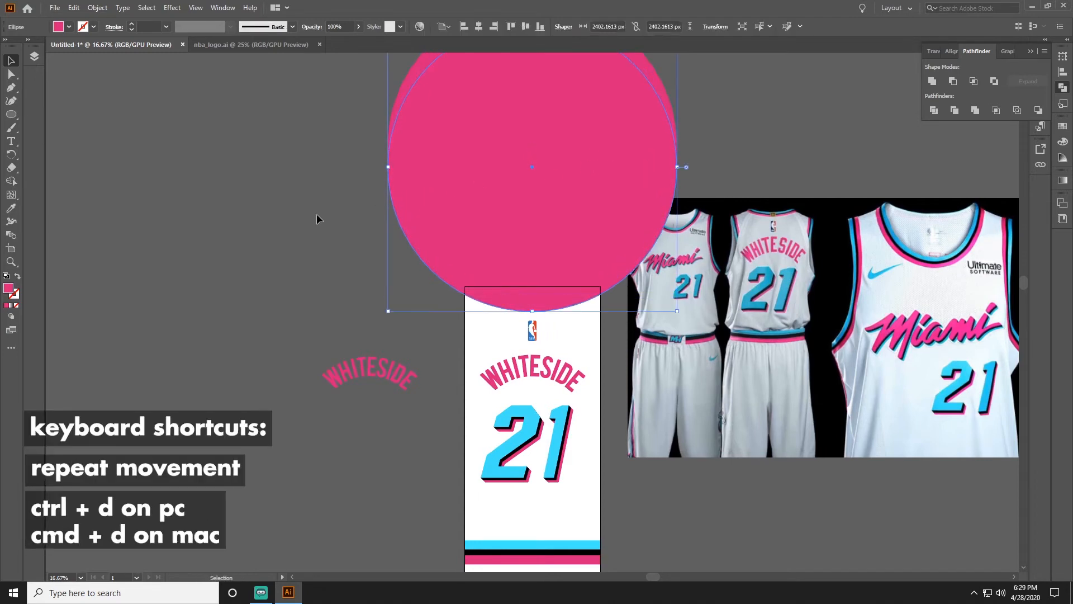
left_click(316, 219)
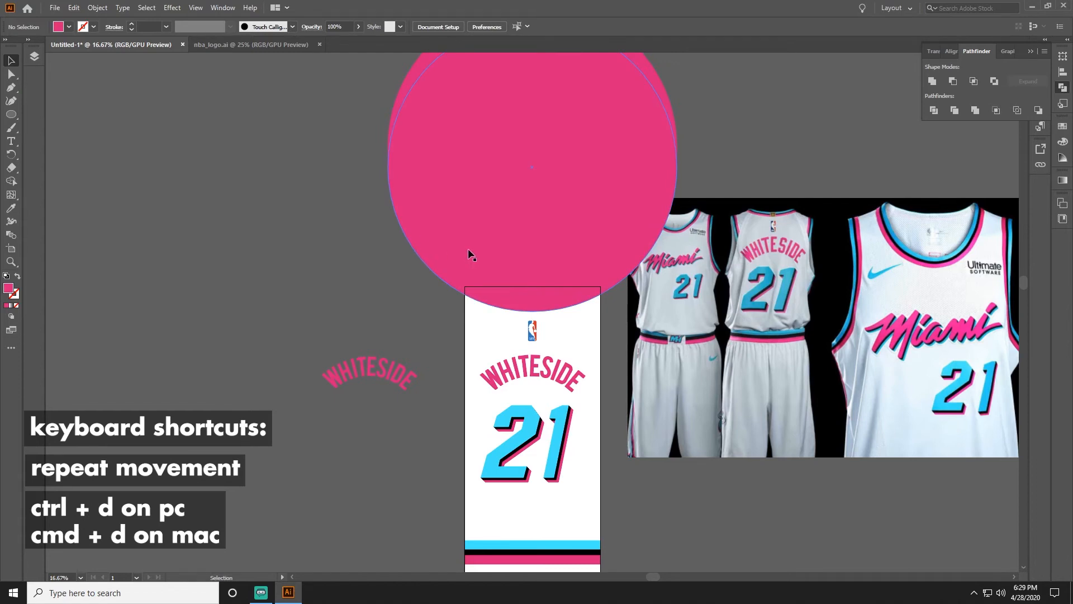
left_click(517, 200)
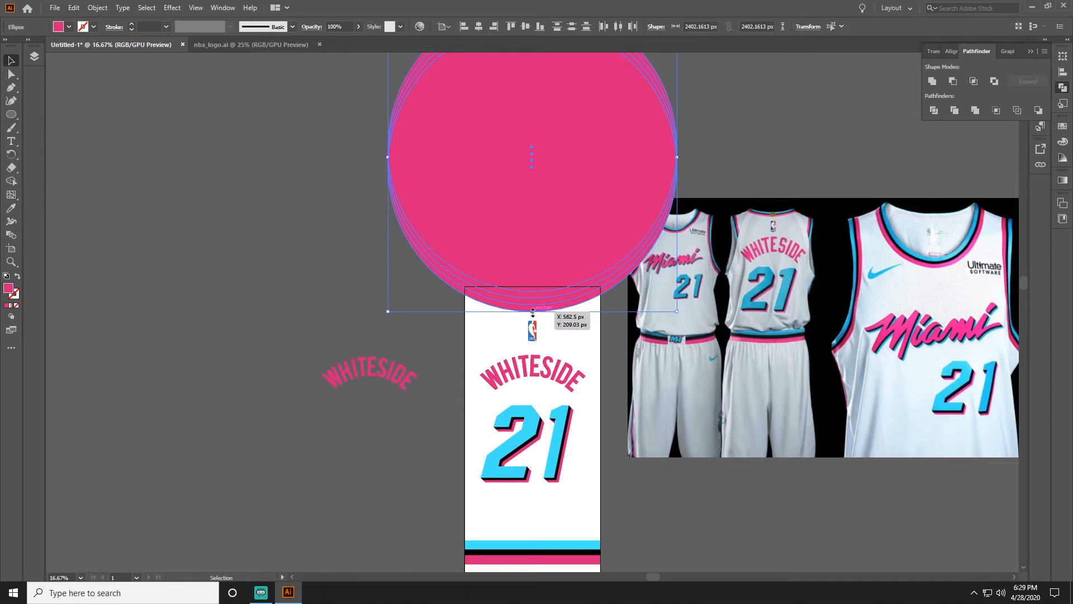
key("ctrl+shift+a")
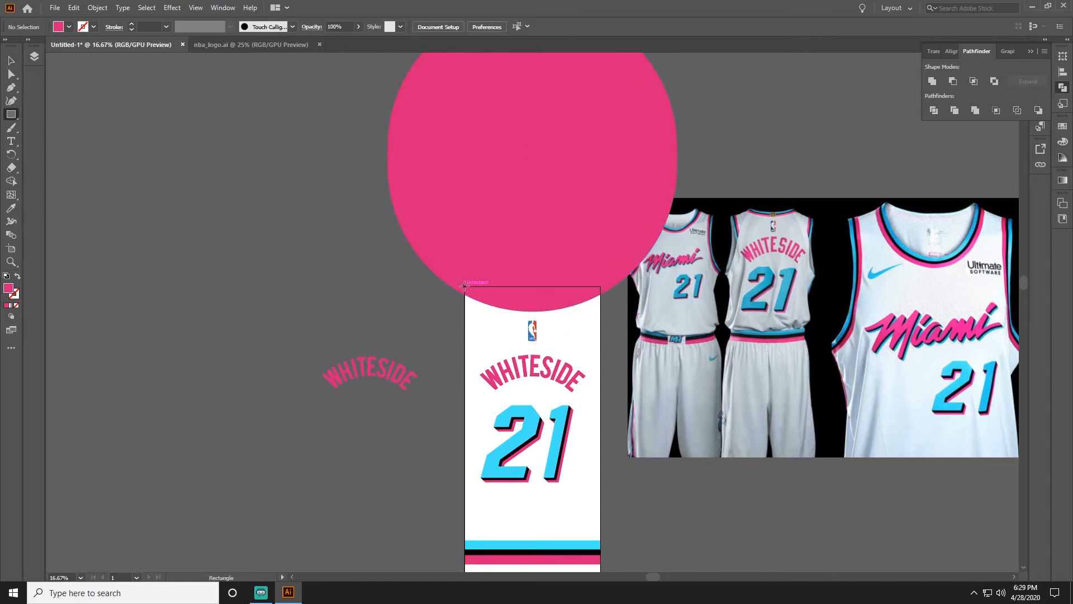
Draw a closed rectangular strip across the lower part of the circle with the Pen tool
key("p")
left_click(527, 285)
left_click(356, 286)
left_click(356, 243)
left_click(671, 243)
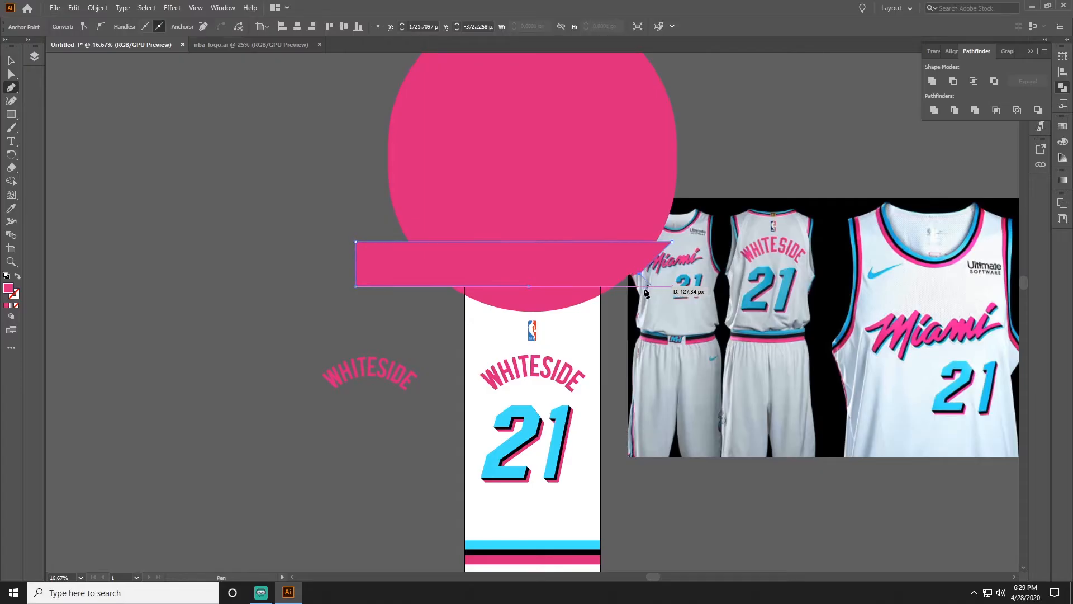
left_click(671, 287)
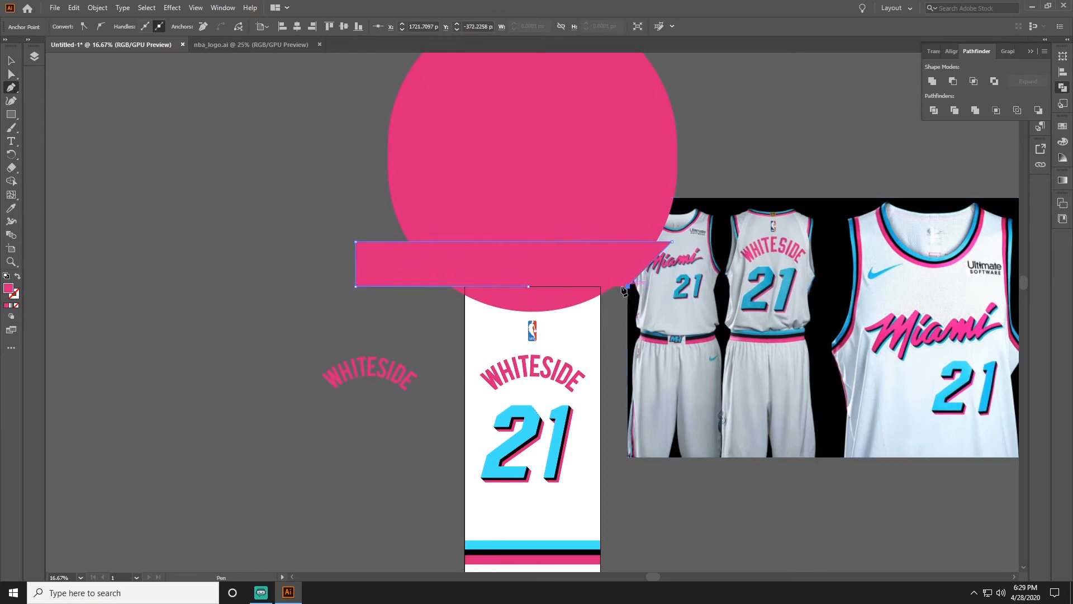
left_click(527, 287)
Merge the strip regions with Shape Builder, then delete the strip and leftover circle, leaving the pink collar
key("v")
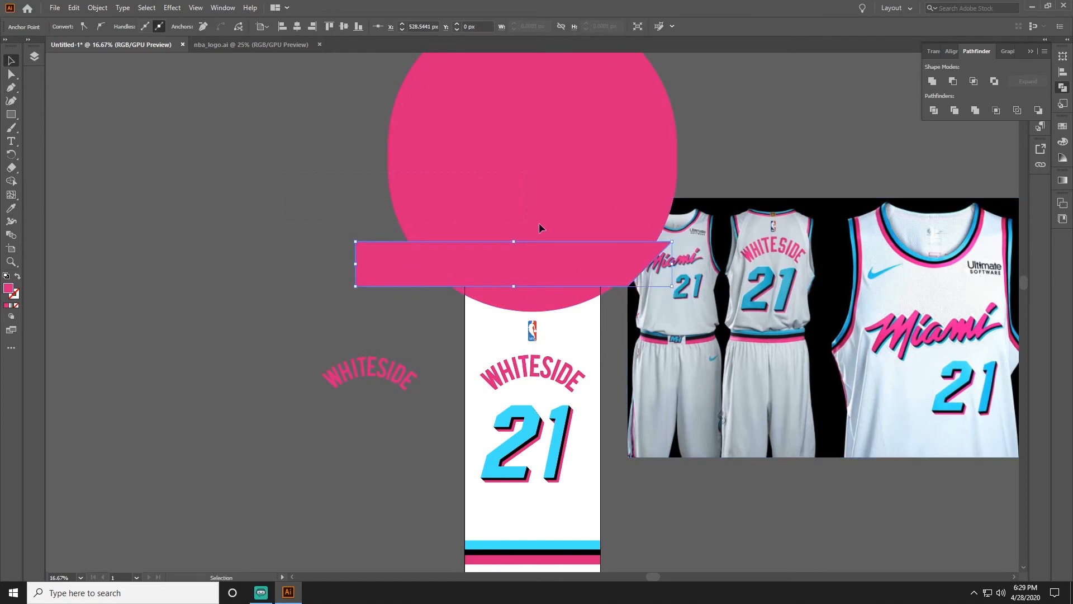
left_click(571, 224, "shift")
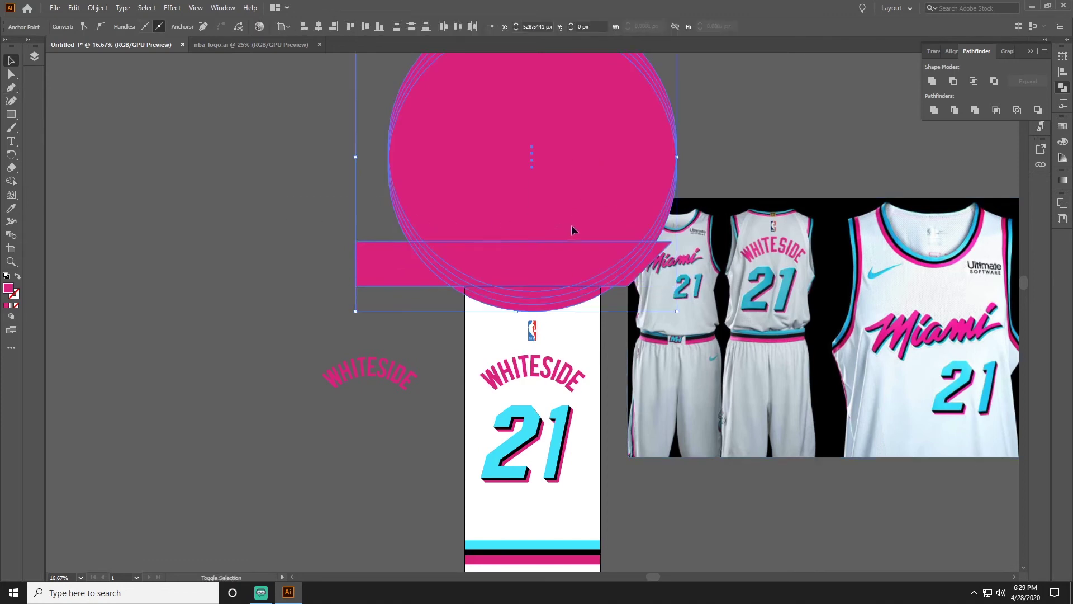
left_click(11, 181)
left_click_drag(395, 257, 652, 270)
key("v")
key("Delete")
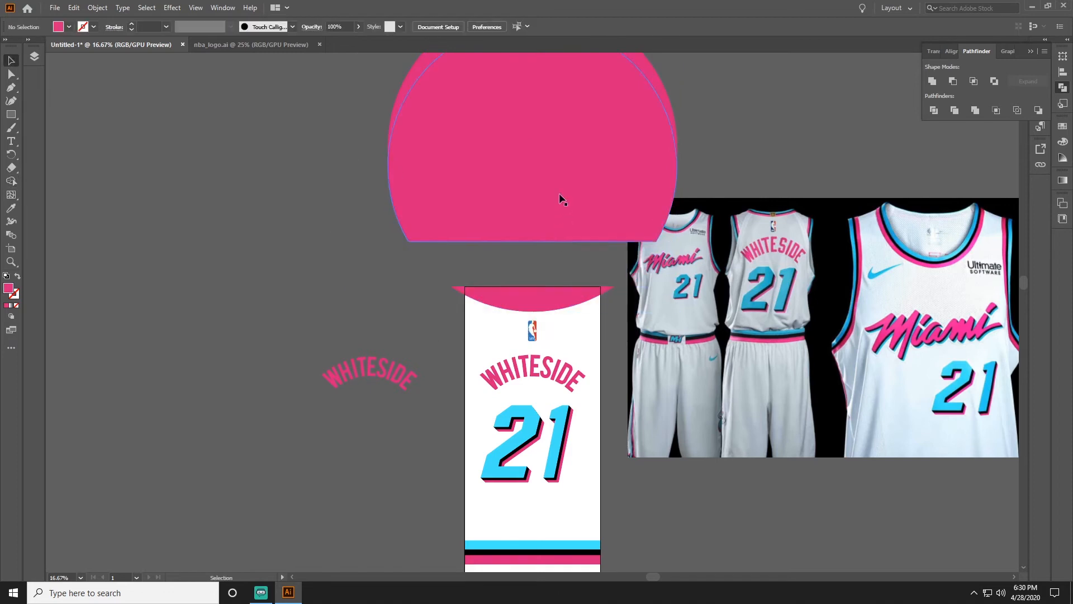
left_click_drag(338, 123, 681, 158)
key("Delete")
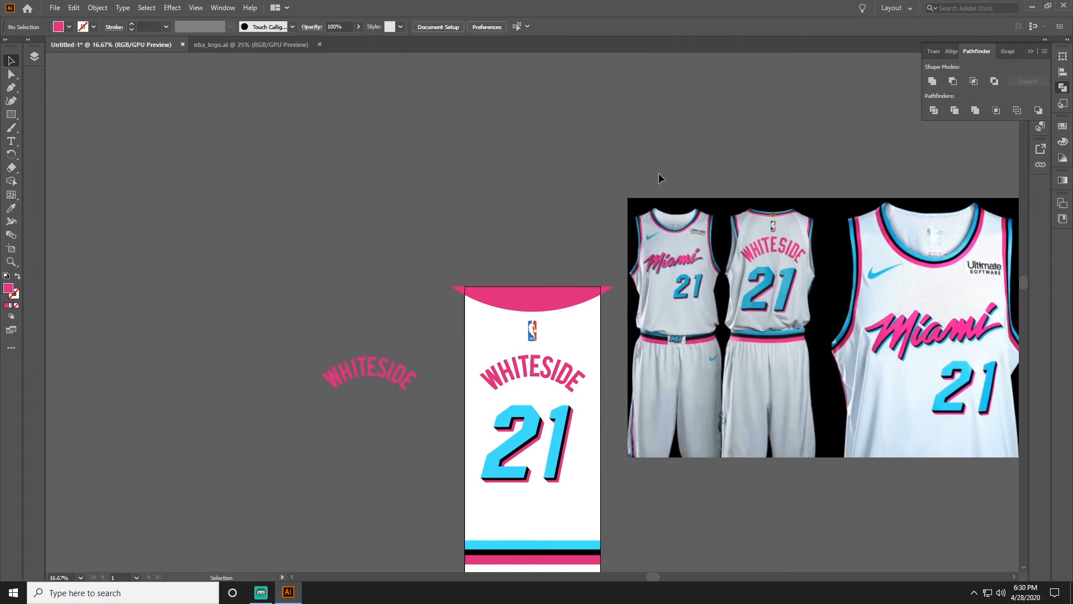
left_click(536, 307)
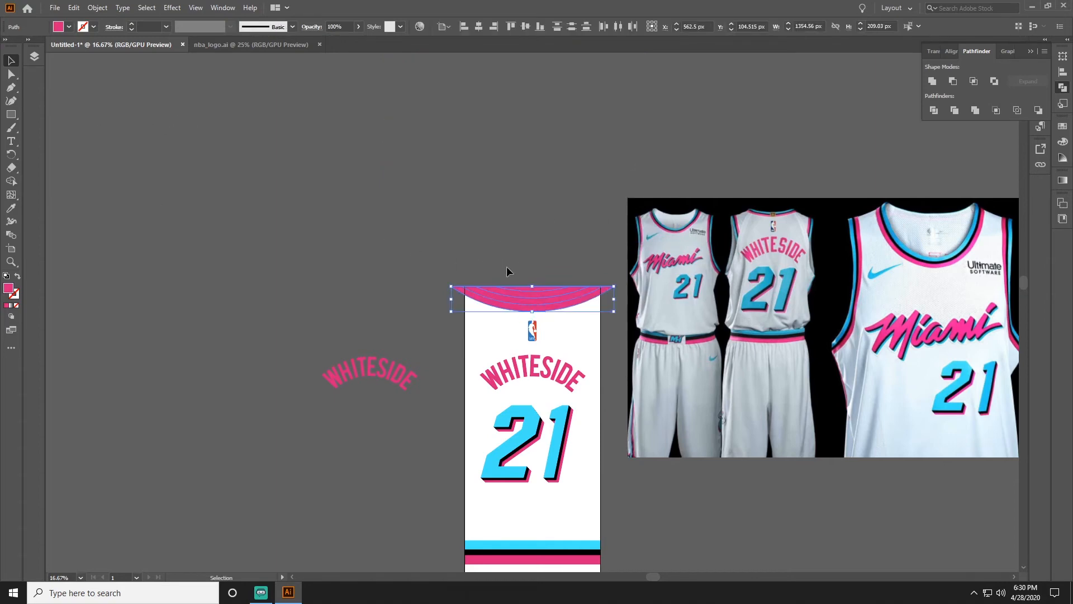
Split the pink collar into separate curved bands with Shape Builder
key("ctrl+plus")
key("ctrl+plus")
key("ctrl+plus")
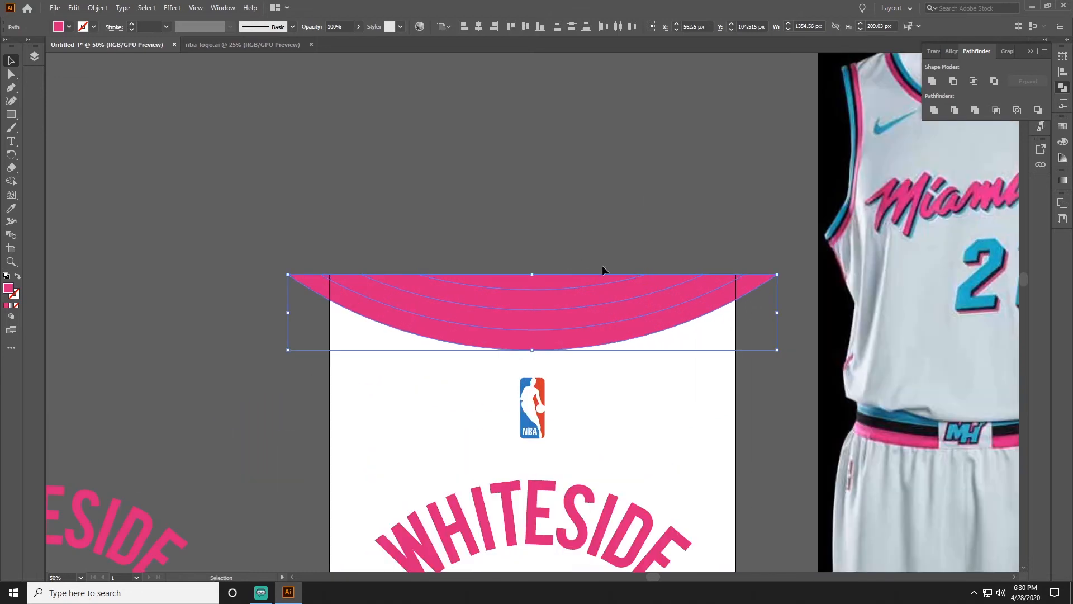
left_click(521, 278)
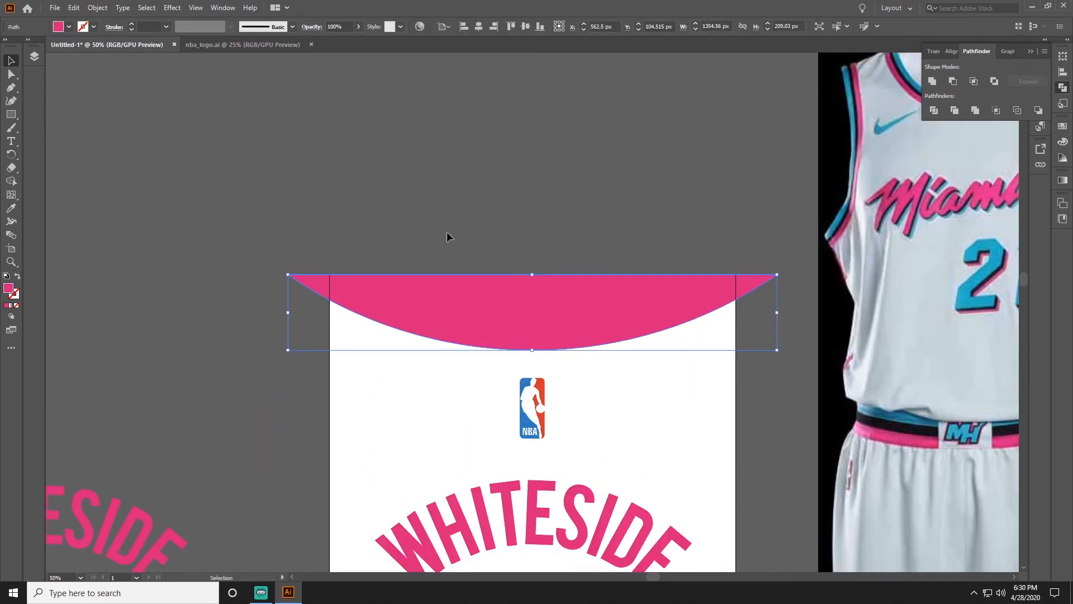
left_click(586, 320)
left_click(13, 180)
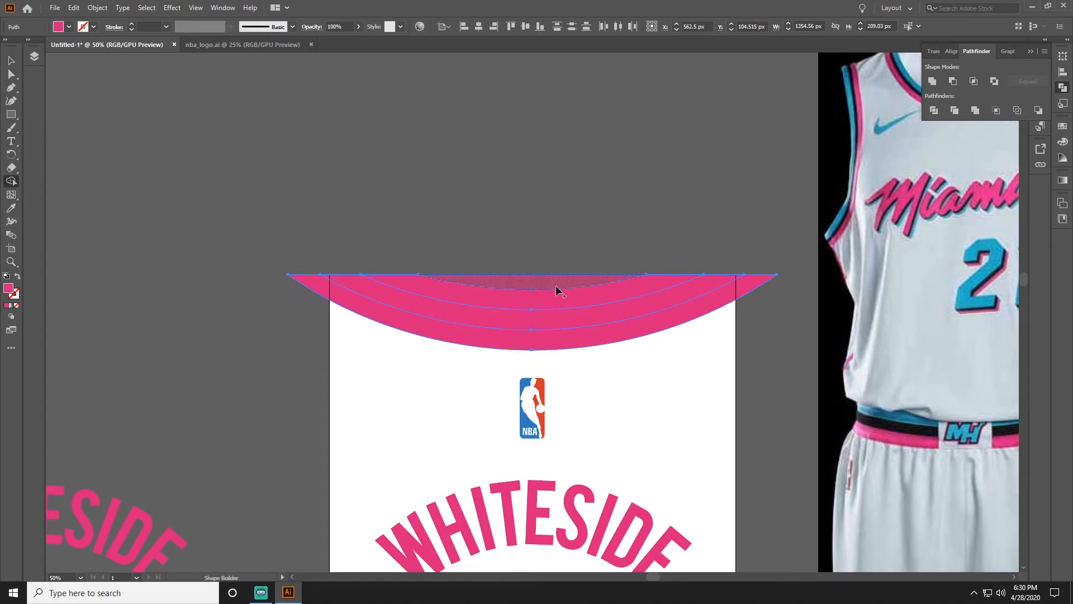
left_click_drag(565, 326, 576, 343)
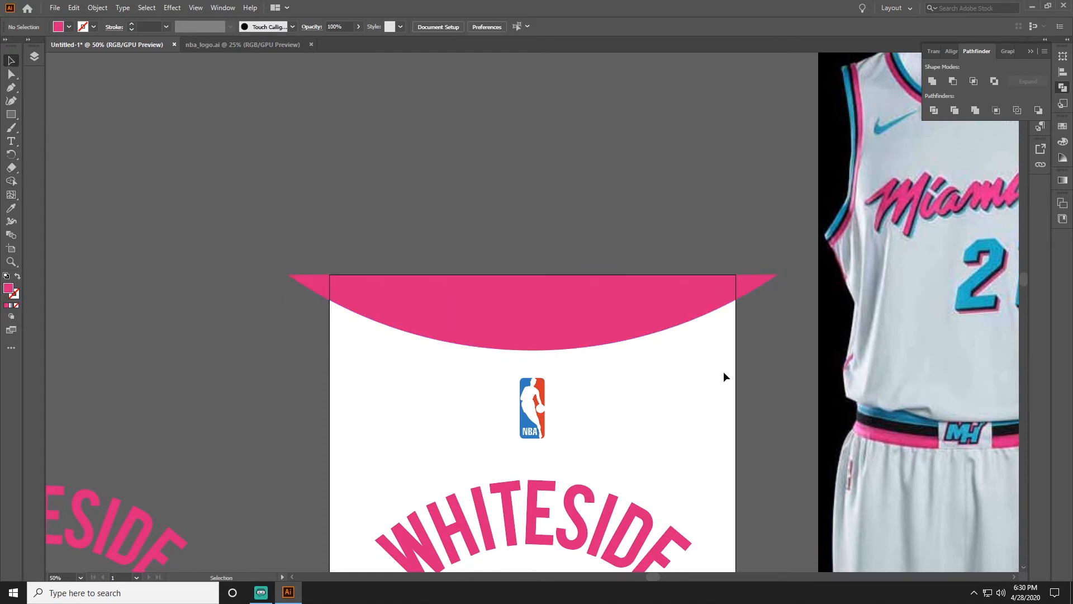
key("v")
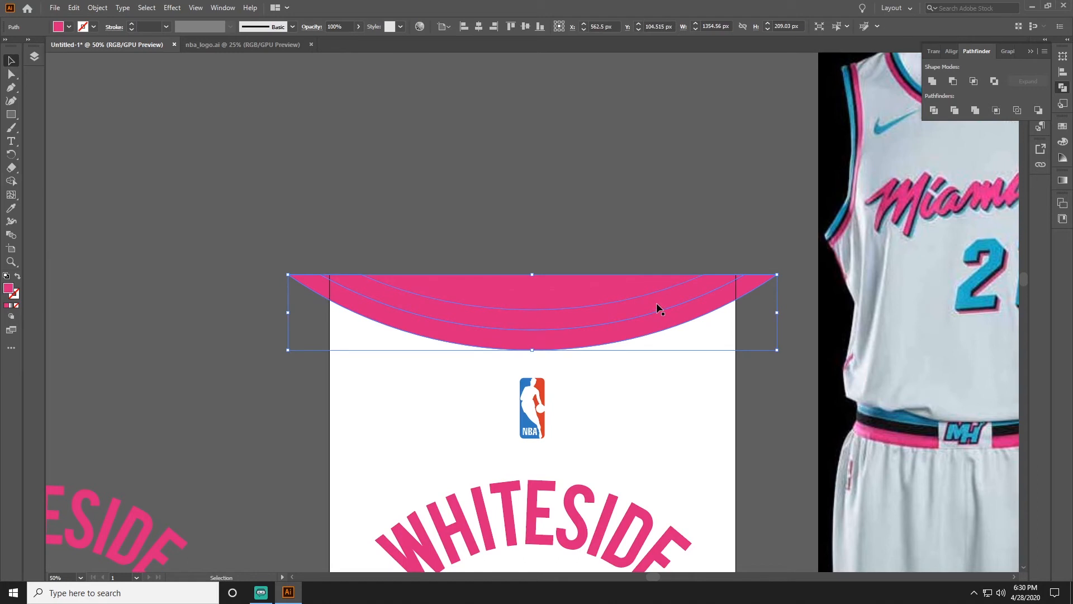
Eyedropper black from the photo onto the inner band and cyan onto the upper band
left_click(656, 303)
key("i")
left_click(895, 427)
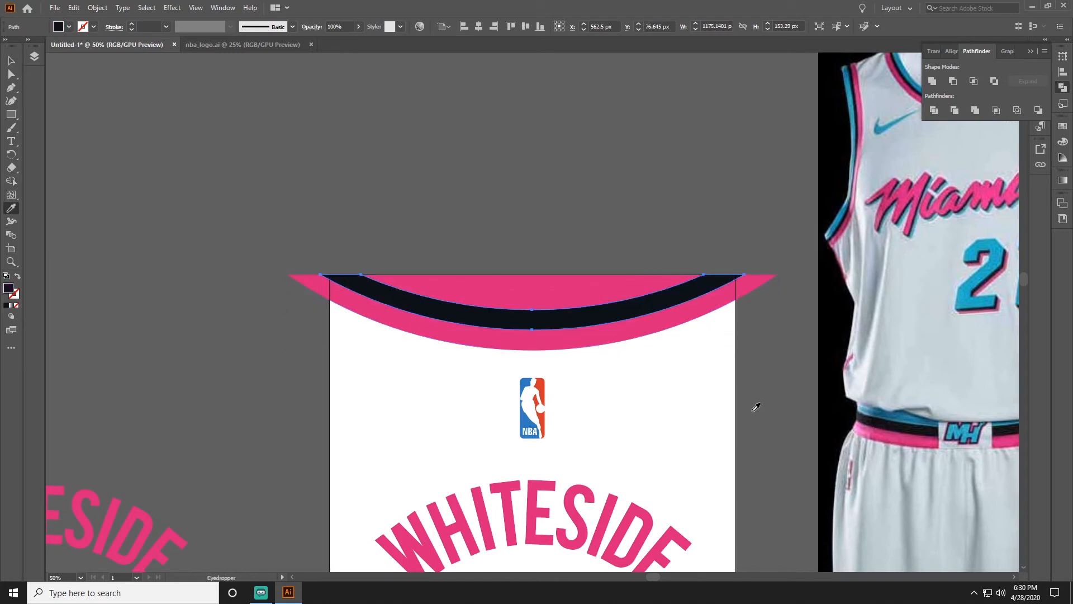
key("v")
left_click(600, 301)
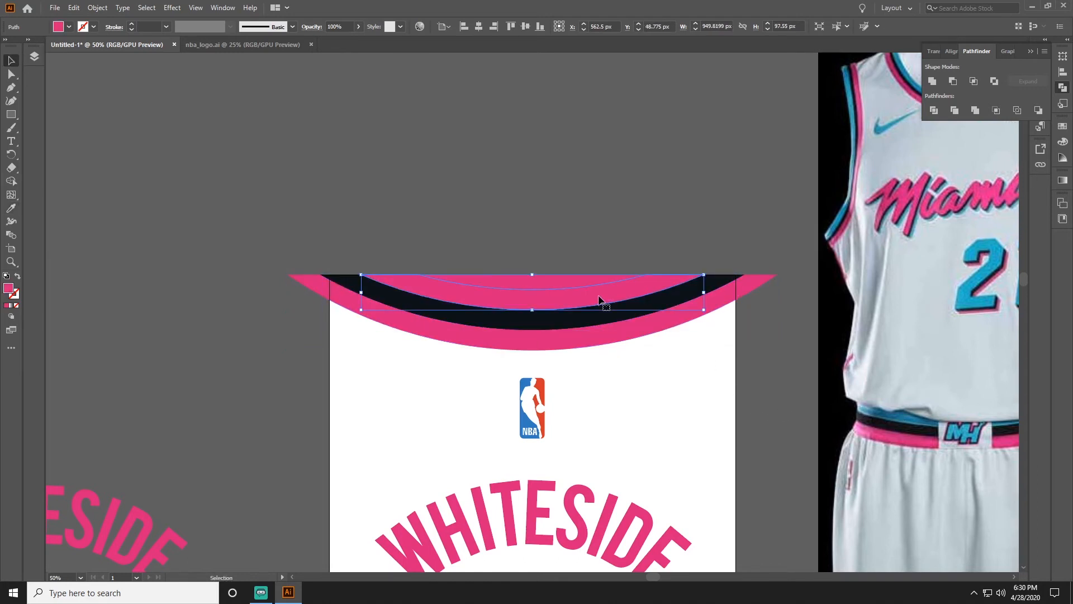
key("i")
scroll(590, 453, "down", 2)
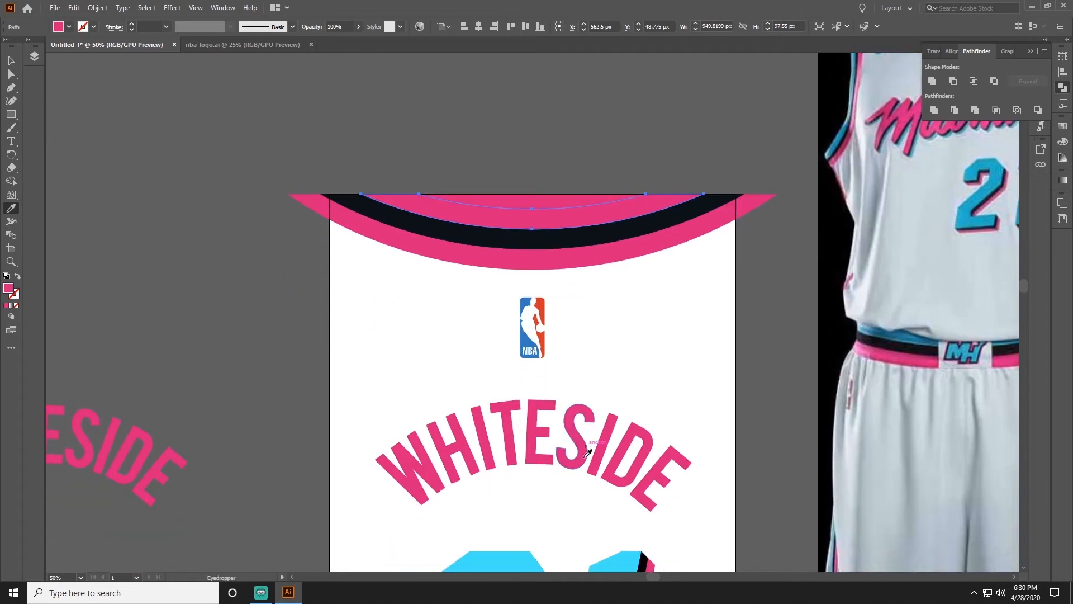
left_click(532, 555)
key("v")
left_click(685, 327)
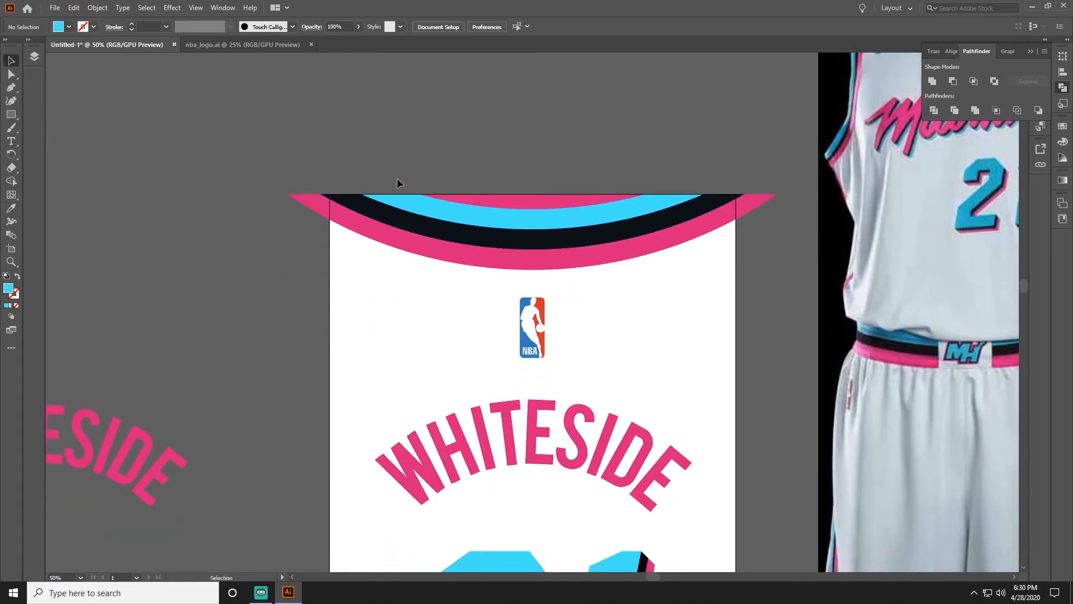
Delete the thin pink arc and nudge the outer pink arc upward
left_click(527, 199)
key("Delete")
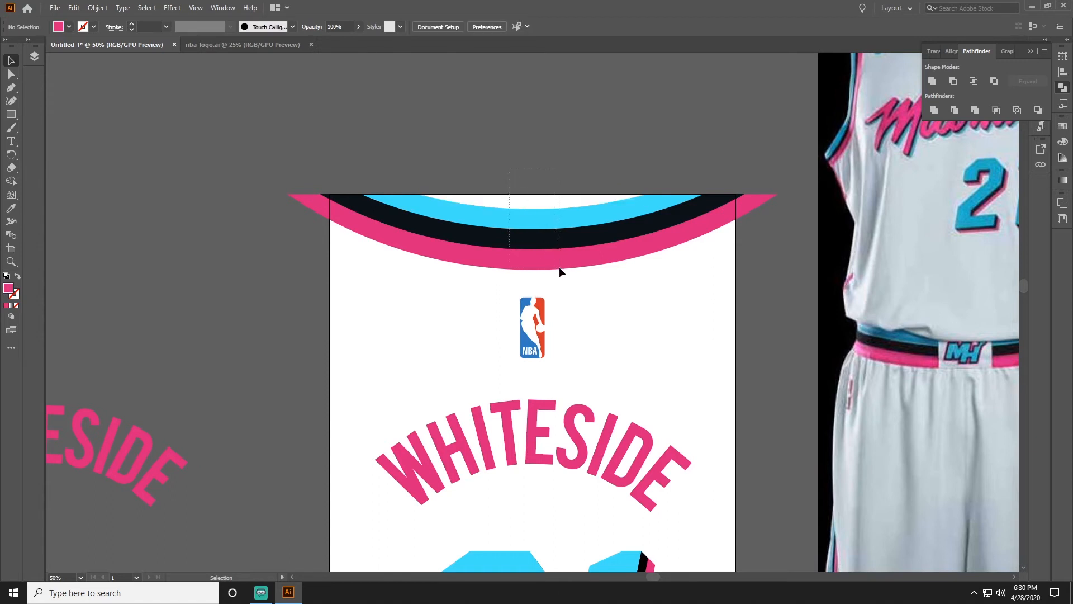
left_click(559, 267)
left_click(643, 295)
left_click(590, 233)
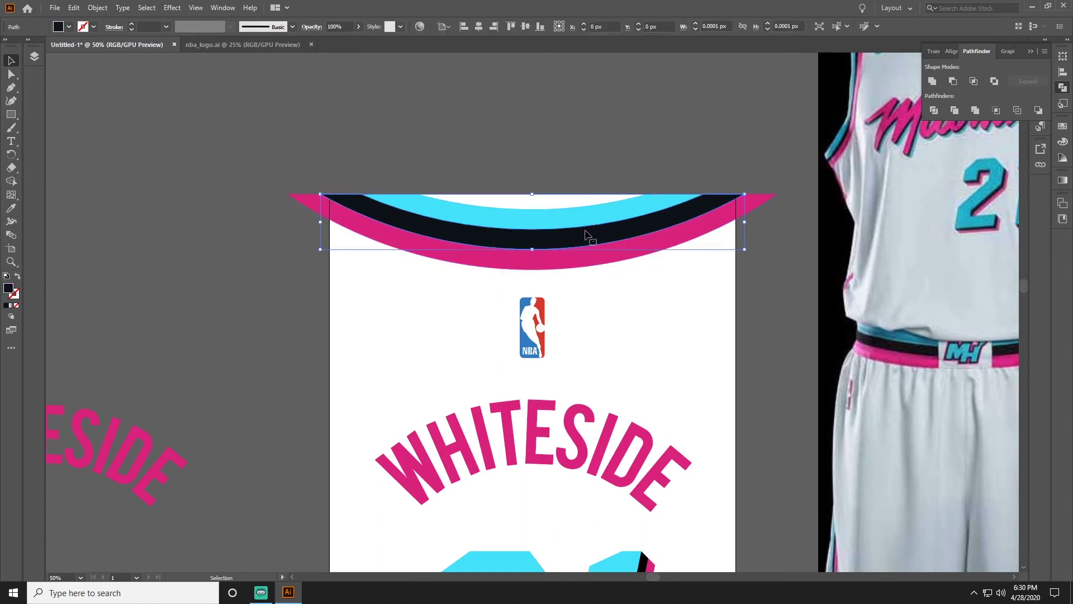
left_click(613, 265)
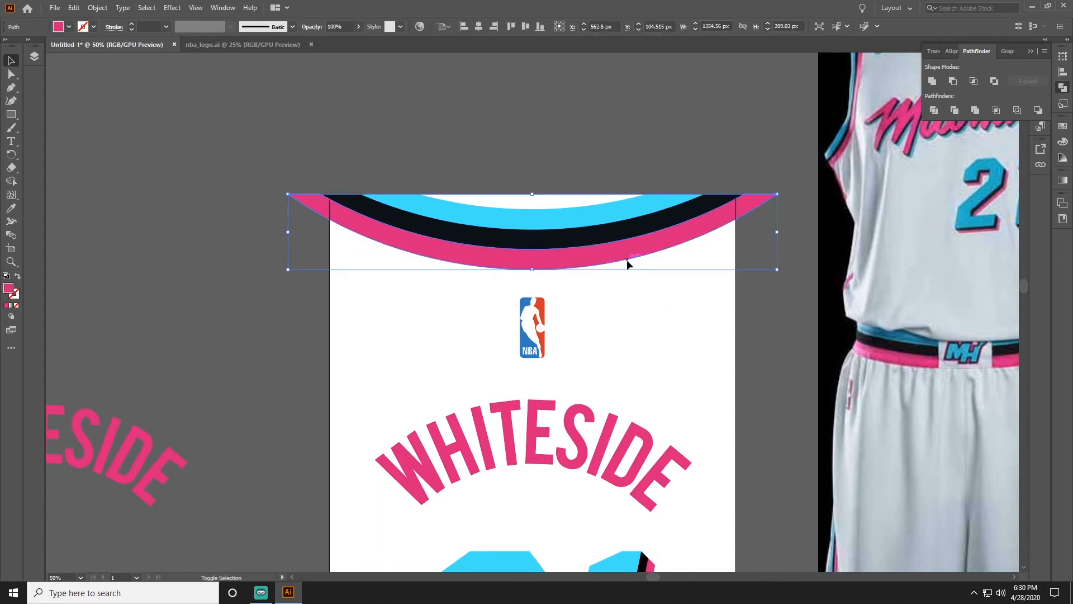
key("shift+Up")
key("shift+Up")
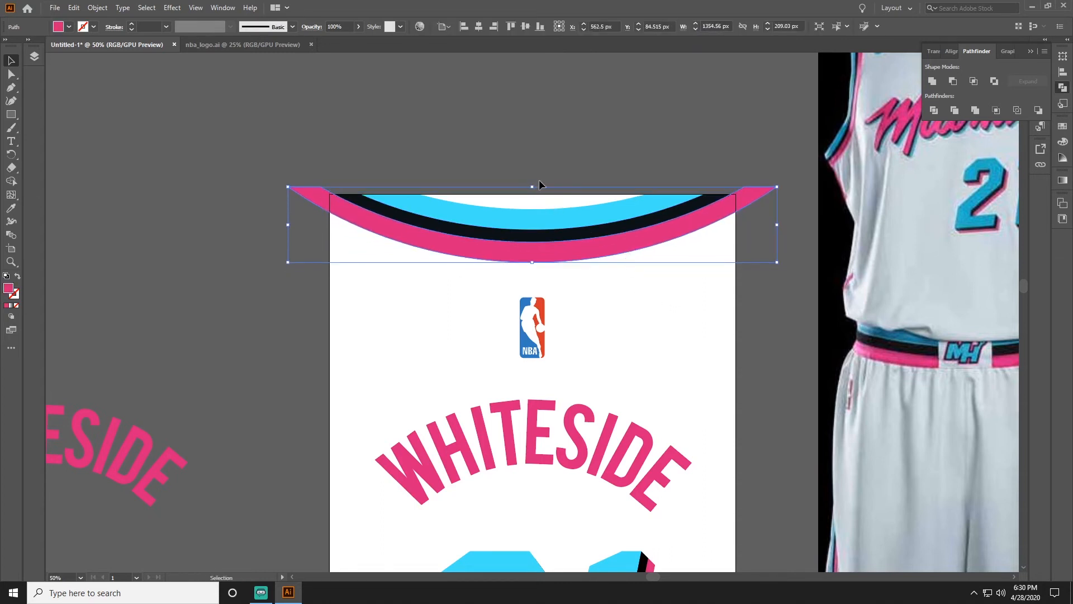
key("shift+Up")
scroll(650, 106, "down", 2)
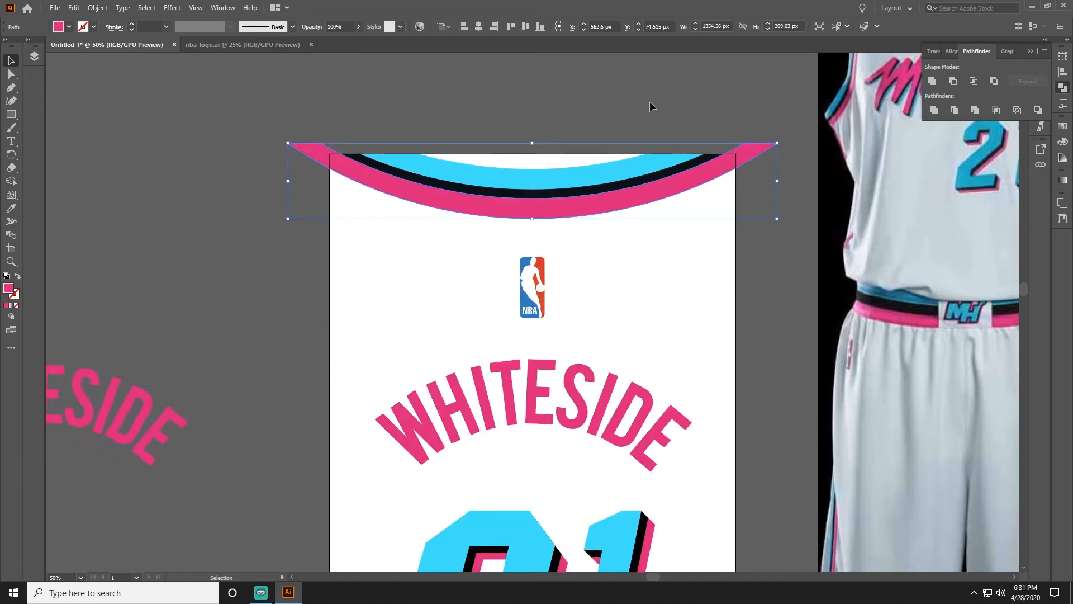
Draw a pink rectangle across the collar top, then undo it
left_click(650, 102)
key("m")
left_click_drag(253, 131, 794, 154)
key("v")
key("ctrl+shift+a")
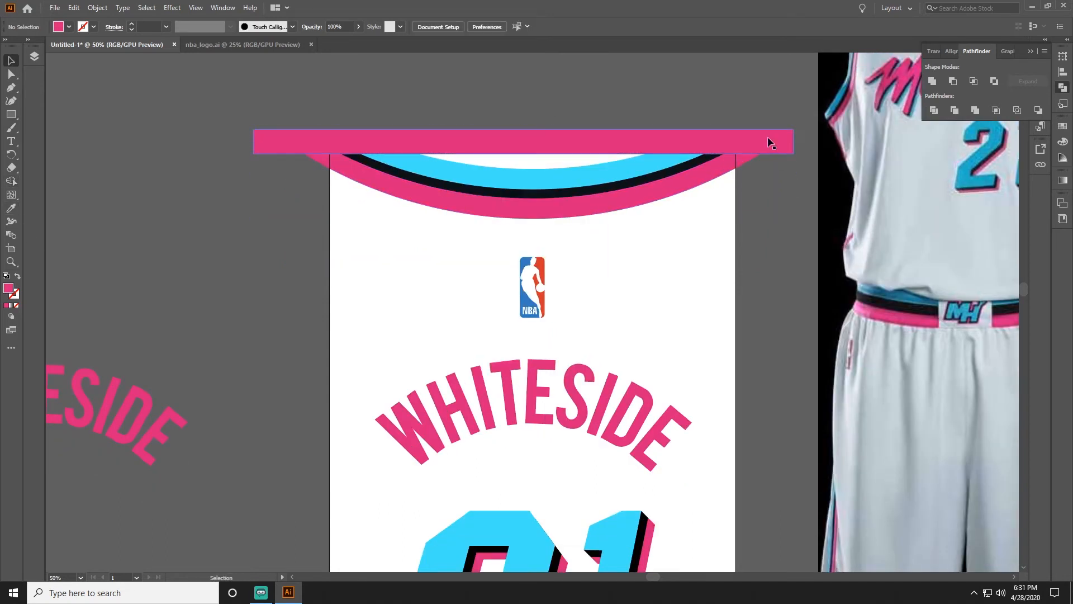
key("ctrl+z")
key("ctrl+z")
key("ctrl+z")
Move the WHITESIDE/21 group and NBA logo lower, nudging WHITESIDE slightly up
key("ctrl+minus")
key("ctrl+minus")
key("ctrl+minus")
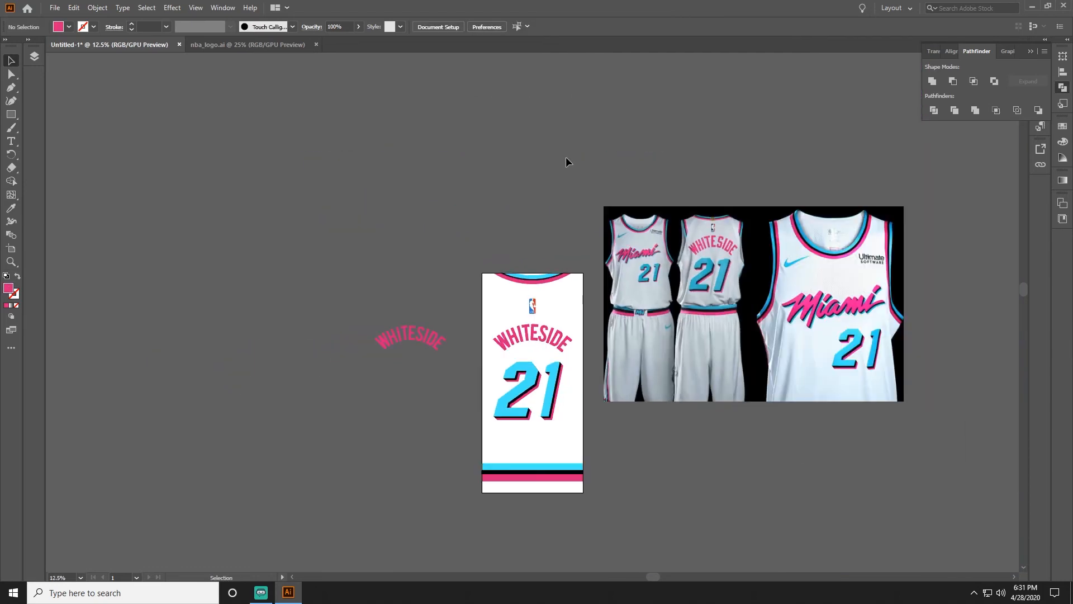
key("ctrl+plus")
left_click(565, 436)
left_click(564, 315)
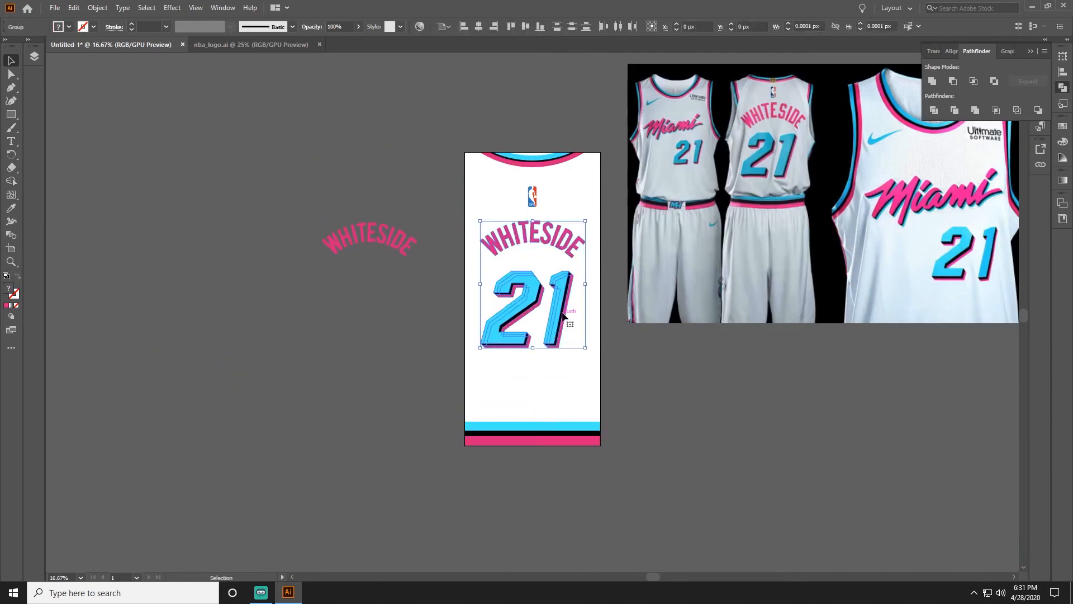
left_click_drag(564, 314, 563, 330)
left_click_drag(537, 202, 537, 205)
left_click_drag(538, 253, 537, 244)
Enlarge the 21 from its top edge and compare the jersey with the reference photo
left_click(529, 328)
left_click_drag(529, 286, 525, 275)
left_click(603, 353)
scroll(671, 426, "up", 2)
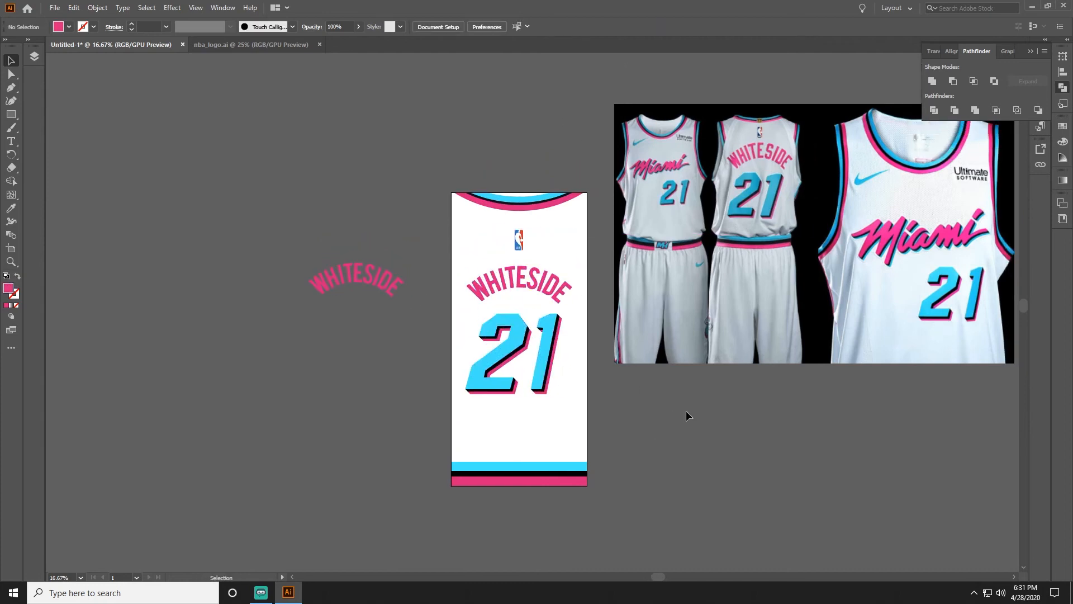
scroll(657, 377, "up", 1)
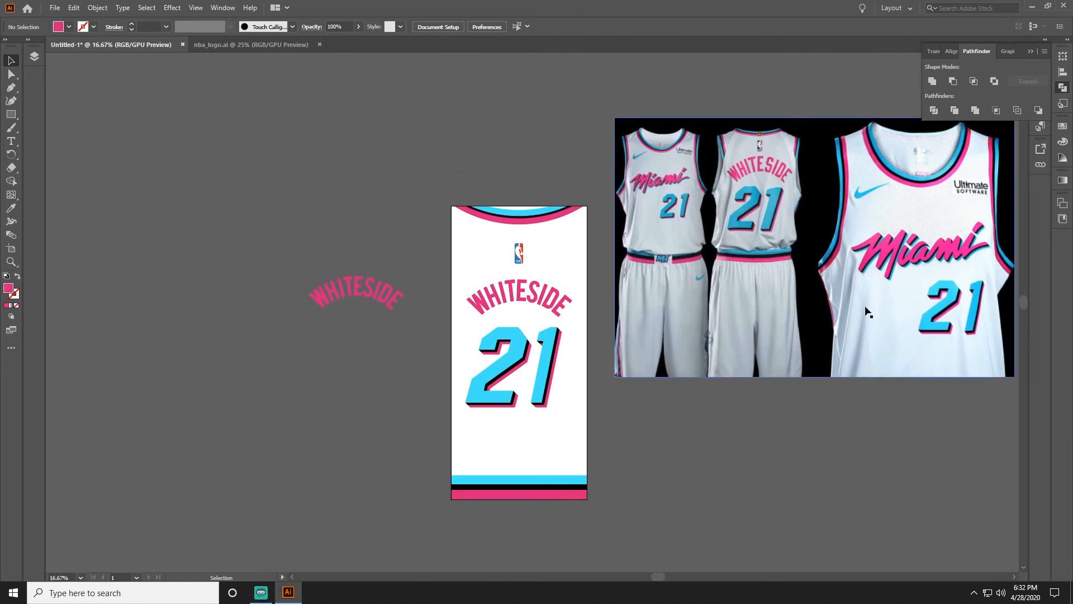
left_click(927, 332)
scroll(889, 214, "up", 4)
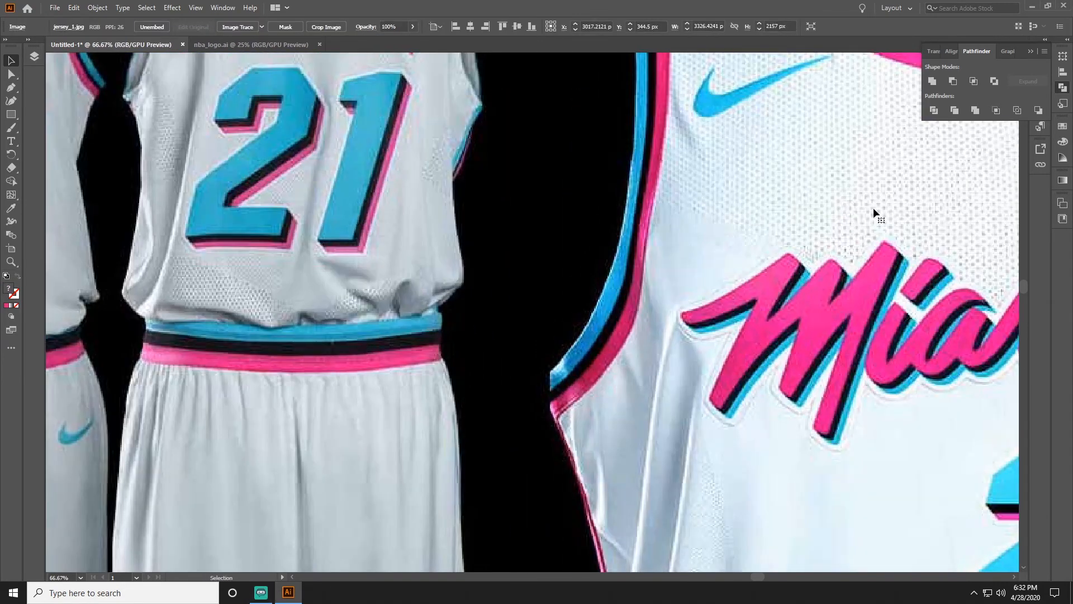
scroll(849, 191, "down", 3)
scroll(570, 472, "down", 1)
left_click(571, 472)
scroll(571, 472, "left", 2)
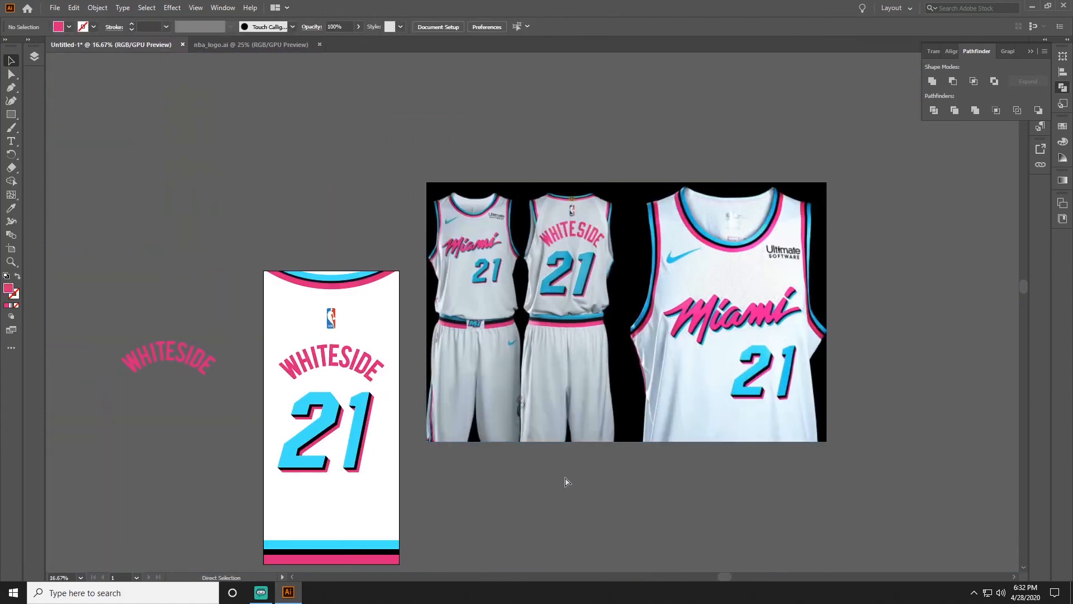
scroll(567, 480, "left", 3)
scroll(567, 481, "down", 2)
scroll(588, 385, "up", 2)
scroll(604, 353, "up", 1)
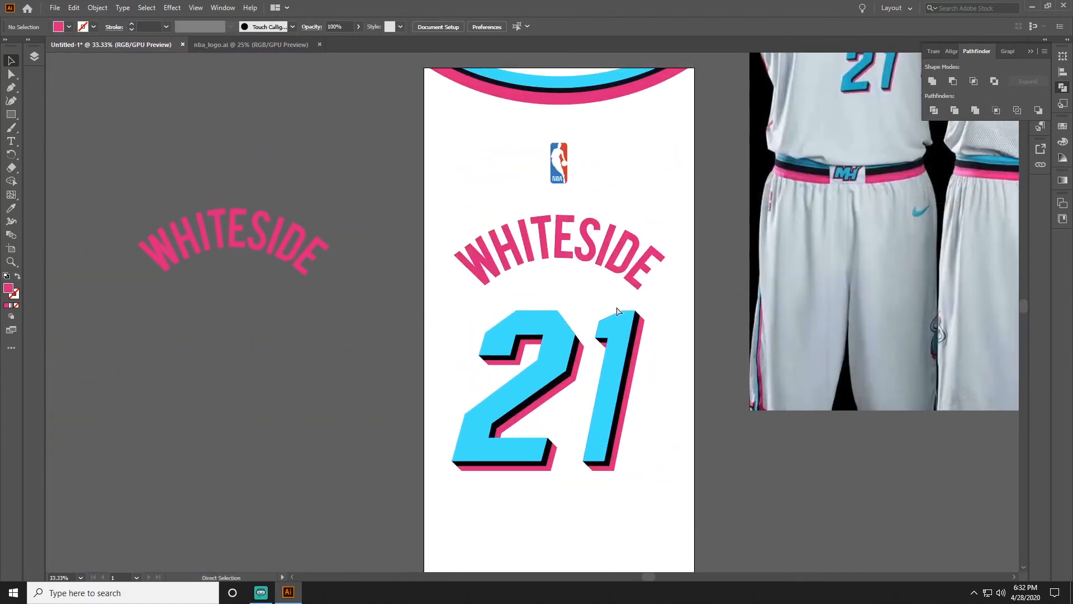
scroll(621, 326, "up", 1)
scroll(622, 326, "up", 1)
Draw a tiny ellipse near the jersey's upper-left and fill it white from the swatches
key("l")
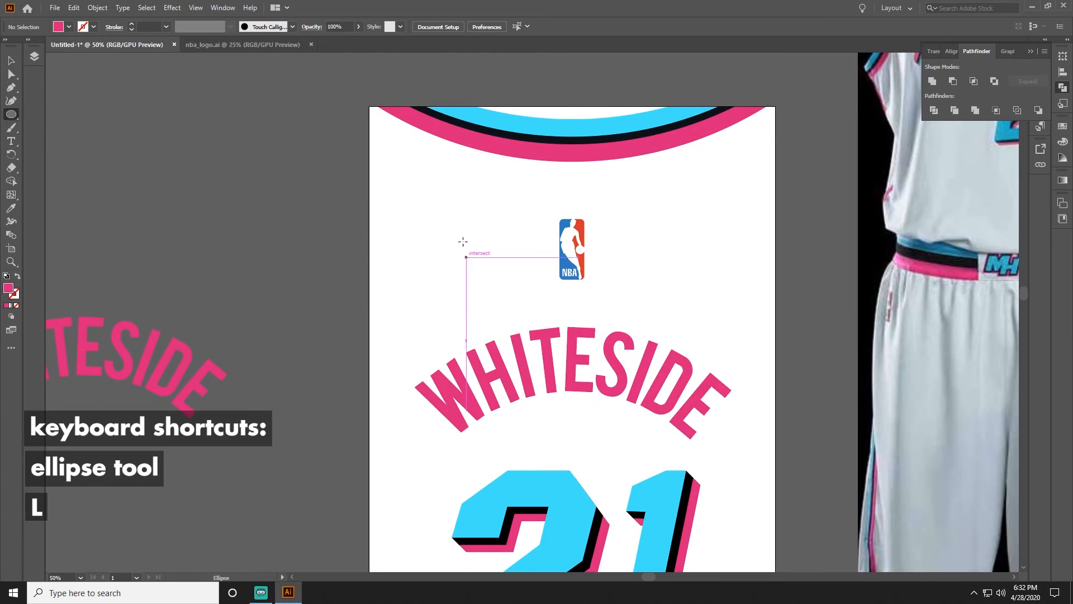
left_click_drag(388, 164, 391, 167)
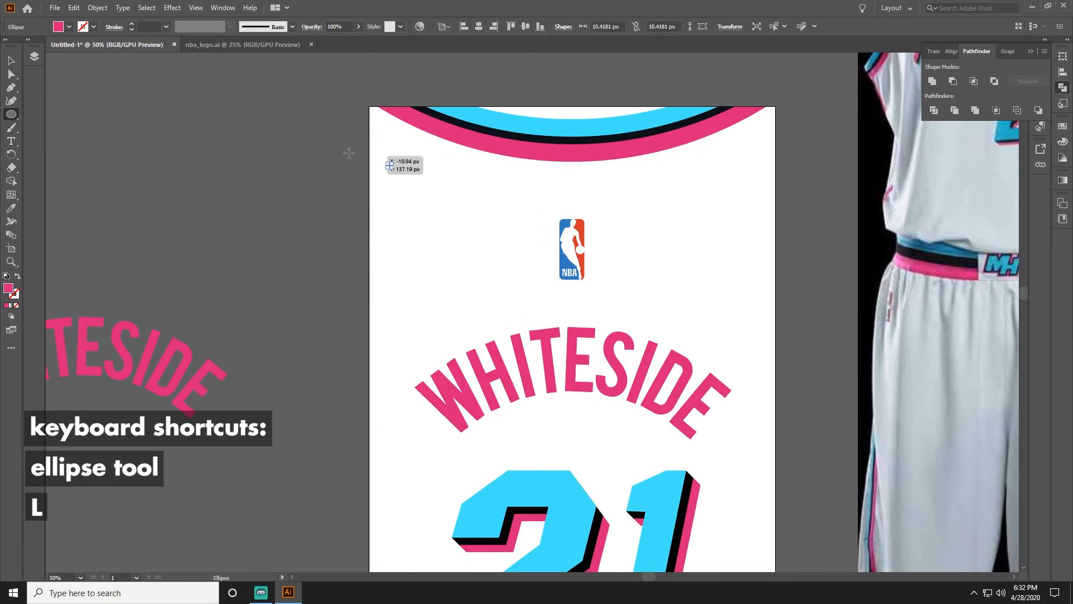
key("shift+v")
left_click(389, 165)
left_click(70, 26)
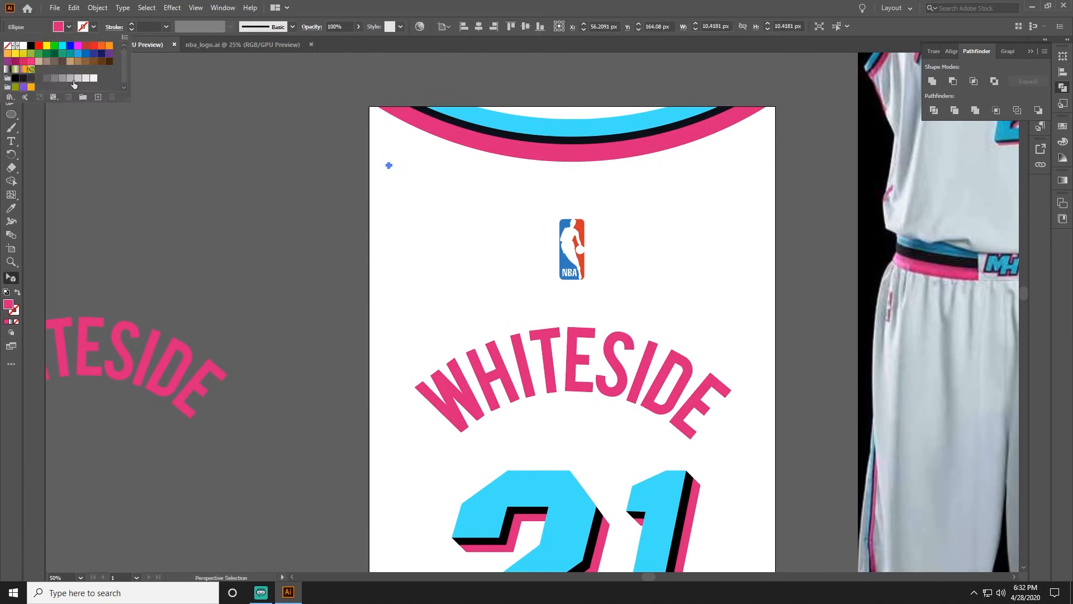
left_click(82, 81)
left_click(249, 165)
left_click(389, 165)
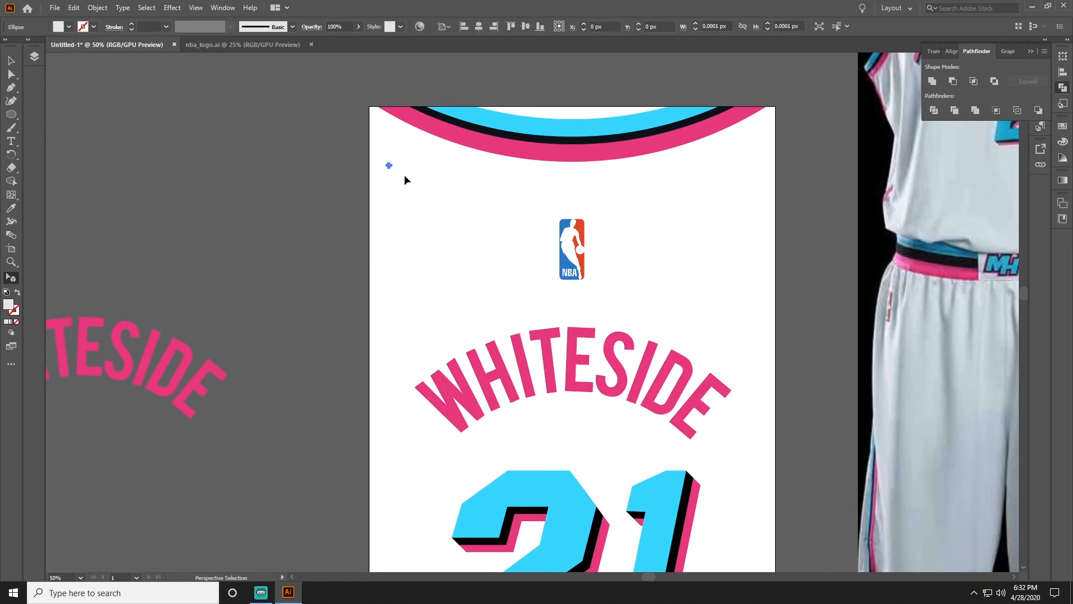
Alt-drag a copy of the tiny circle directly below the original
key("a")
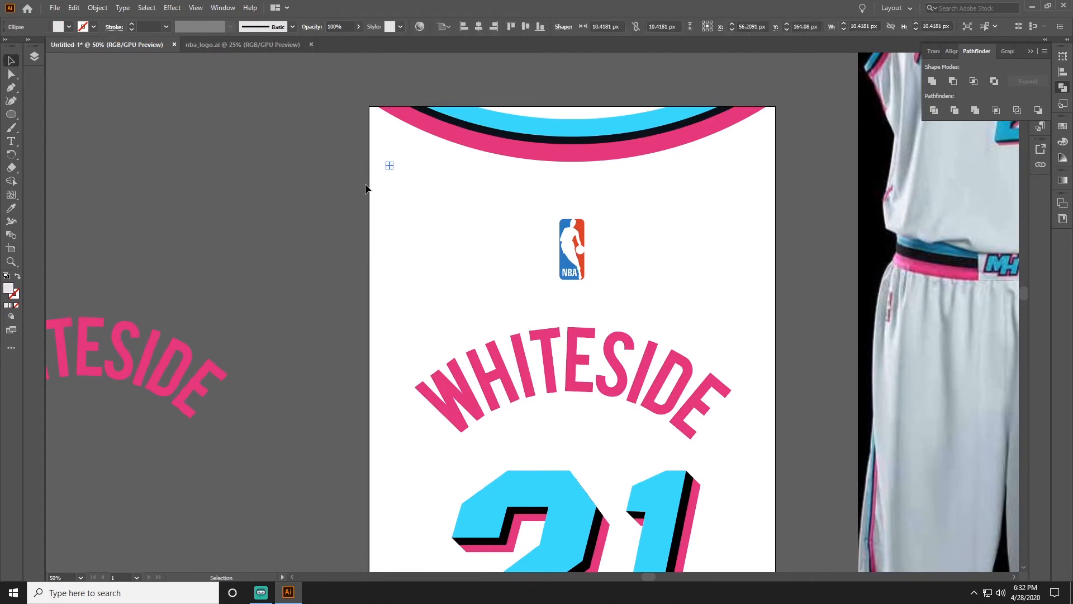
scroll(341, 184, "up", 2)
scroll(383, 175, "up", 1)
key("v")
left_click(573, 271)
key("ctrl+equal")
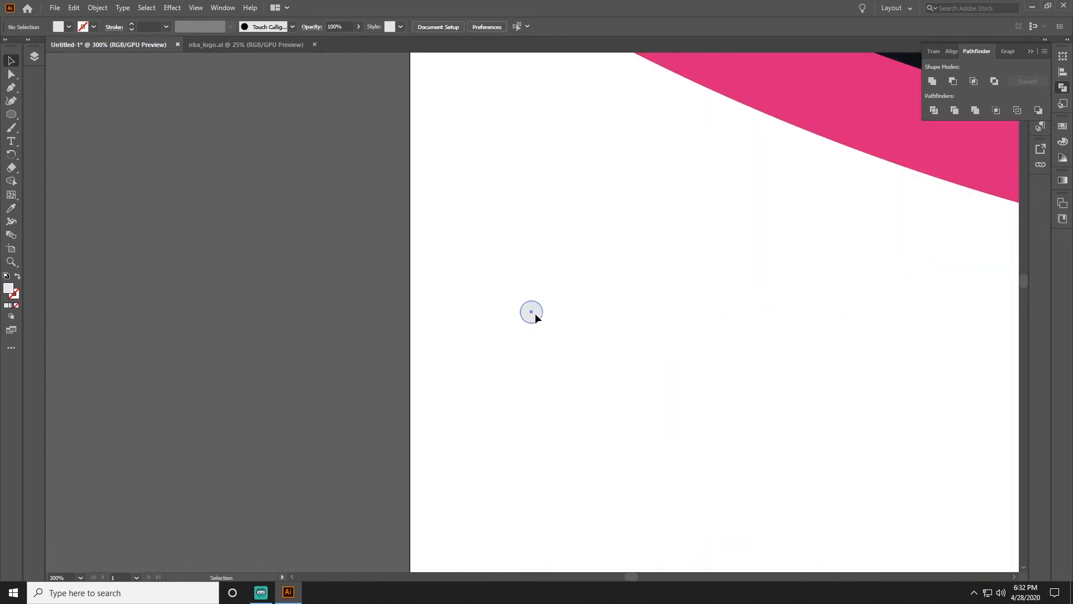
left_click(535, 313)
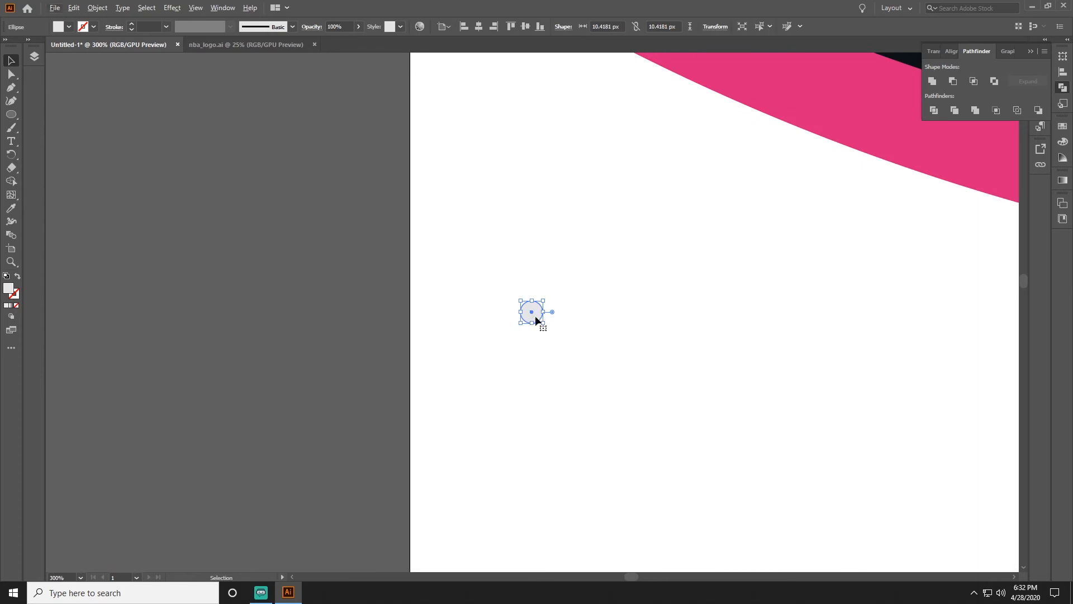
scroll(533, 309, "up", 2)
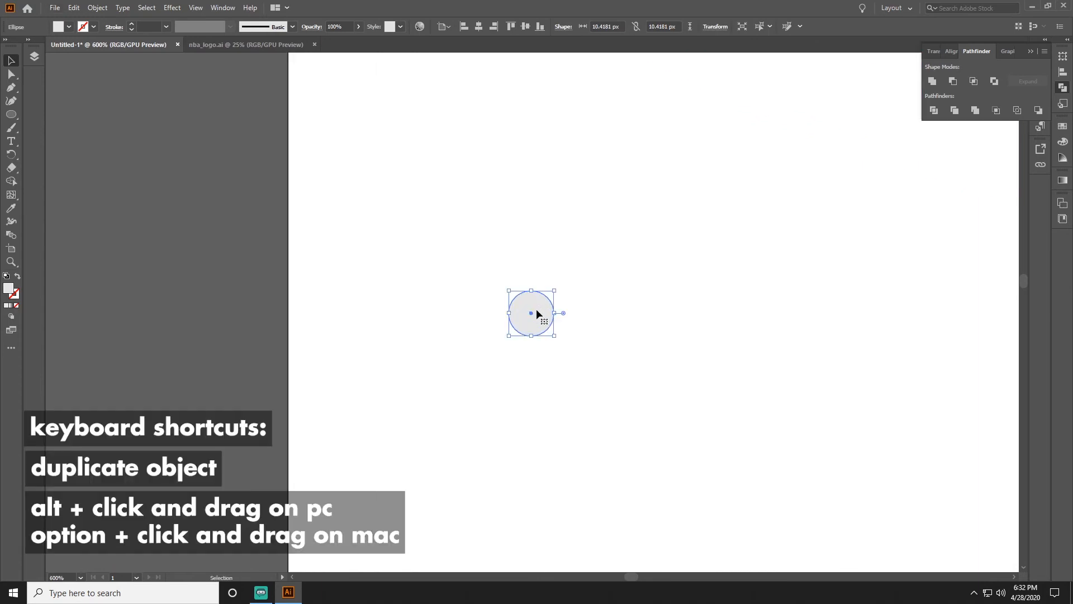
left_click_drag(538, 308, 539, 432)
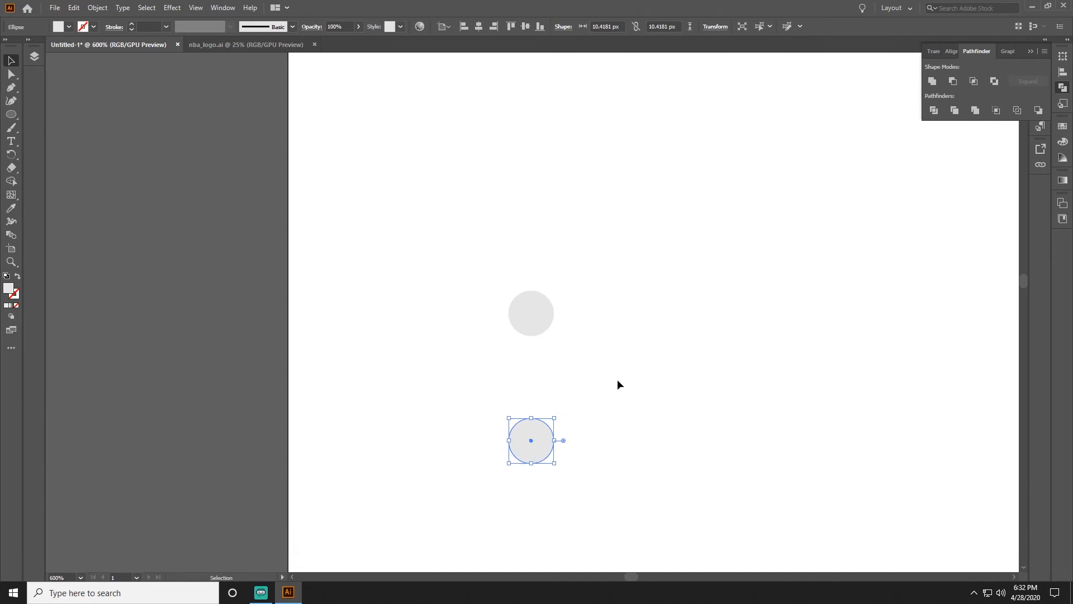
key("ctrl+minus")
key("ctrl+minus")
key("ctrl+minus")
key("ctrl+minus")
key("ctrl+minus")
key("ctrl+minus")
key("ctrl+minus")
Shrink the dot, copy it below and repeat the move into a column down the jersey's left side
left_click(425, 356)
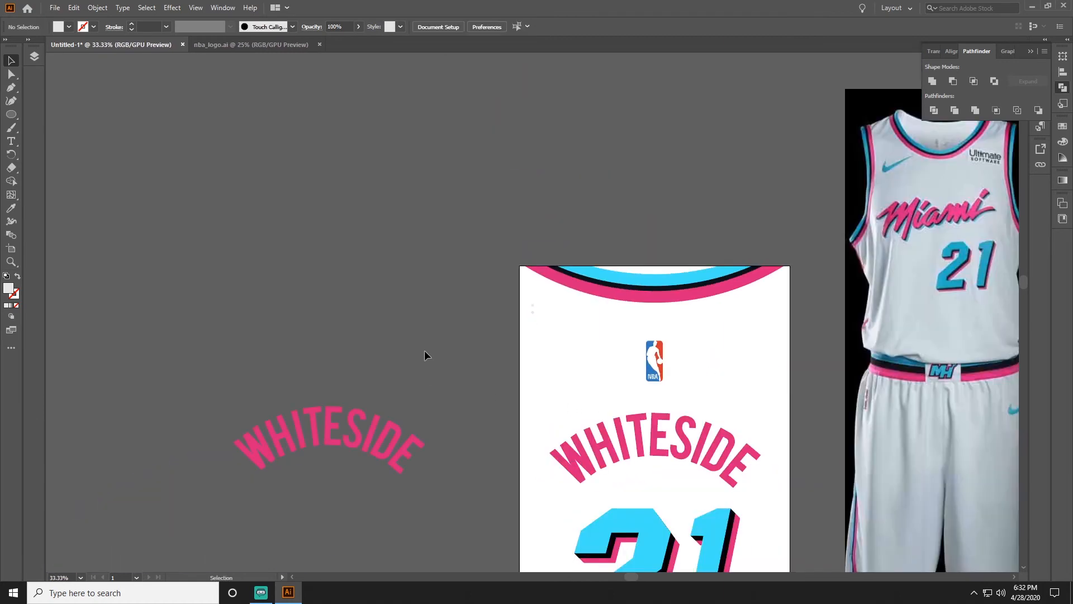
key("a")
left_click_drag(526, 325, 545, 307)
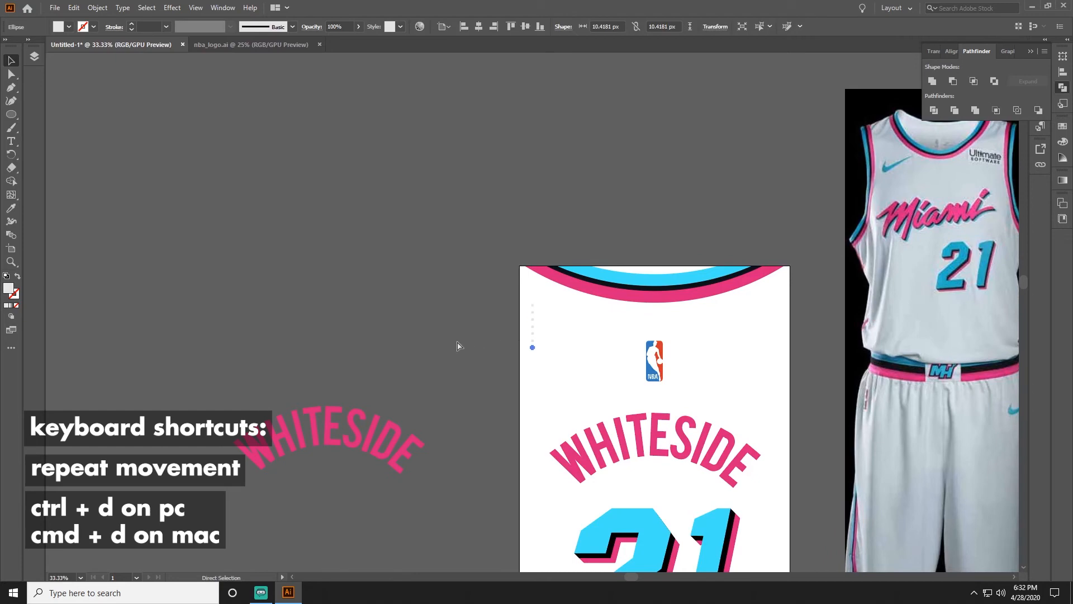
key("v")
scroll(460, 345, "down", 5)
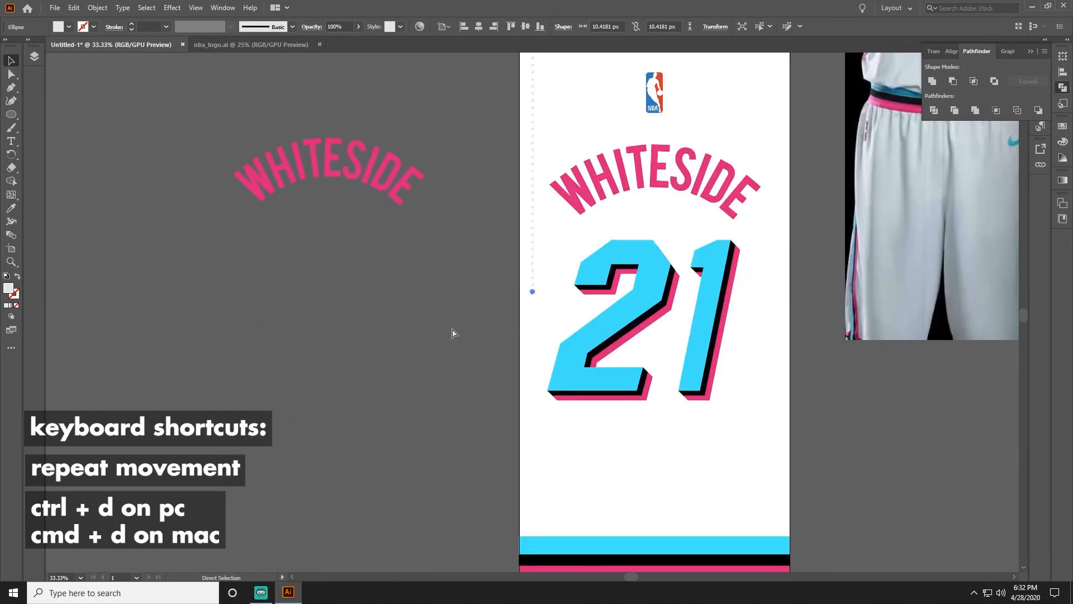
scroll(460, 331, "up", 2)
scroll(610, 215, "up", 2)
key("ctrl+equal")
key("ctrl+equal")
key("ctrl+equal")
key("ctrl+equal")
key("ctrl+equal")
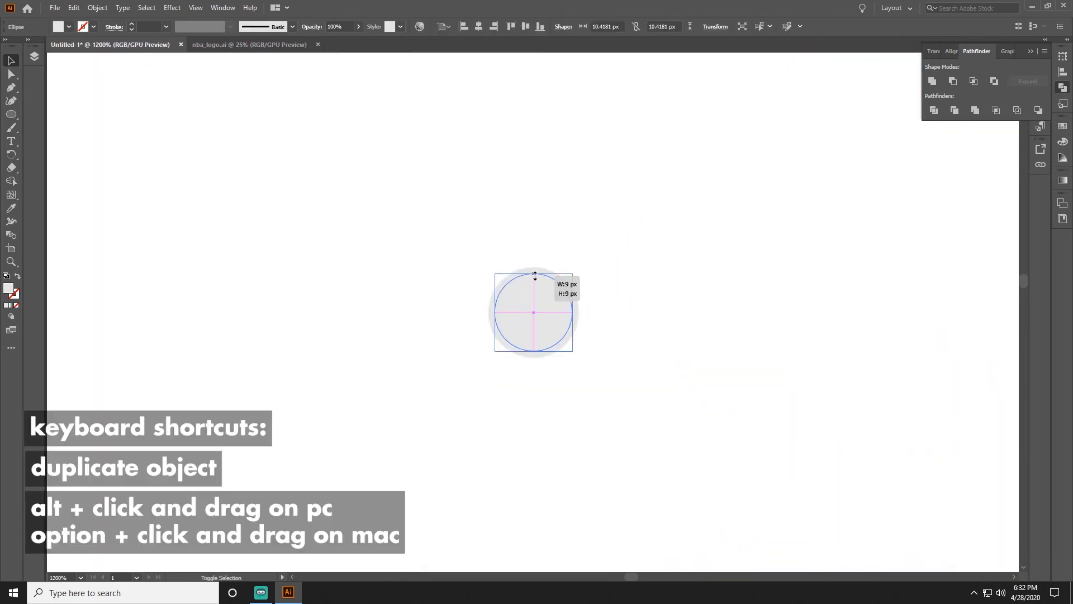
left_click_drag(535, 275, 546, 530, "alt")
key("ctrl+minus")
key("ctrl+minus")
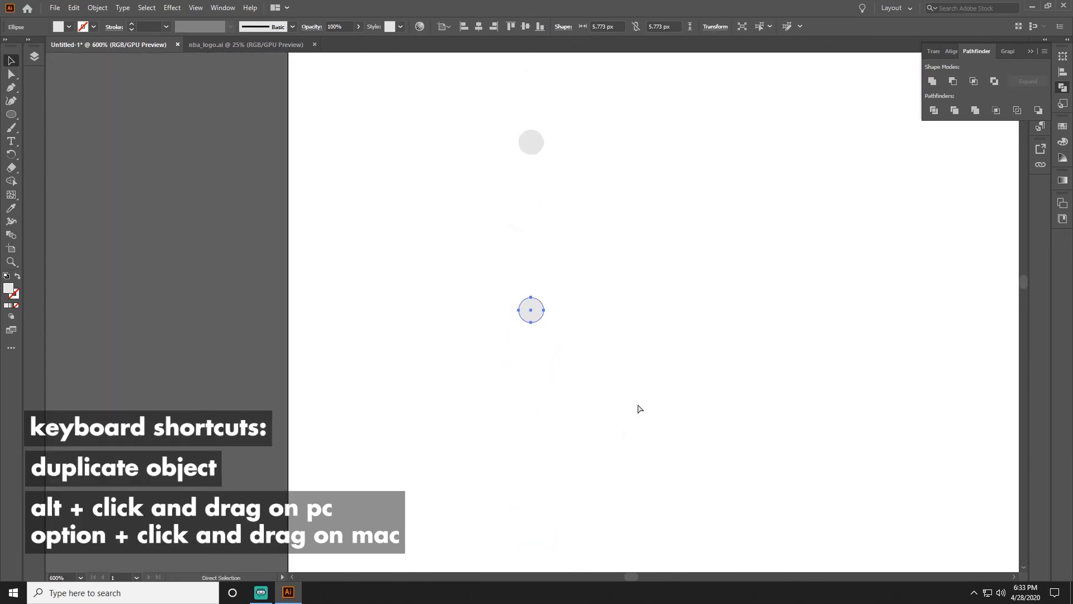
key("ctrl+minus")
key("ctrl+minus")
key("ctrl+minus")
key("ctrl+minus")
key("ctrl+minus")
key("ctrl+minus")
key("ctrl+minus")
key("ctrl+minus")
left_click(408, 341)
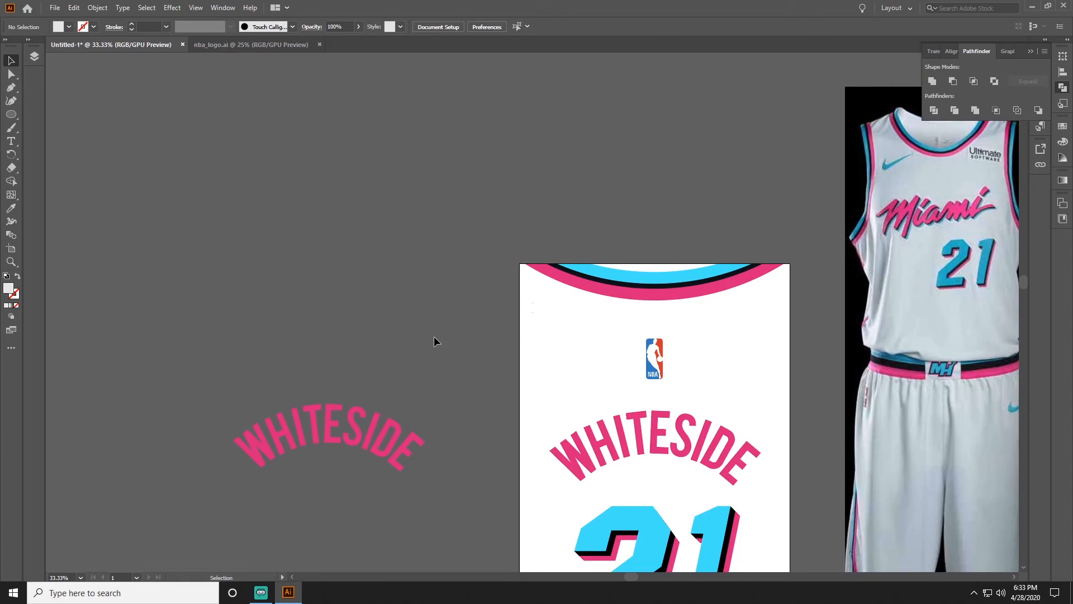
left_click(533, 321)
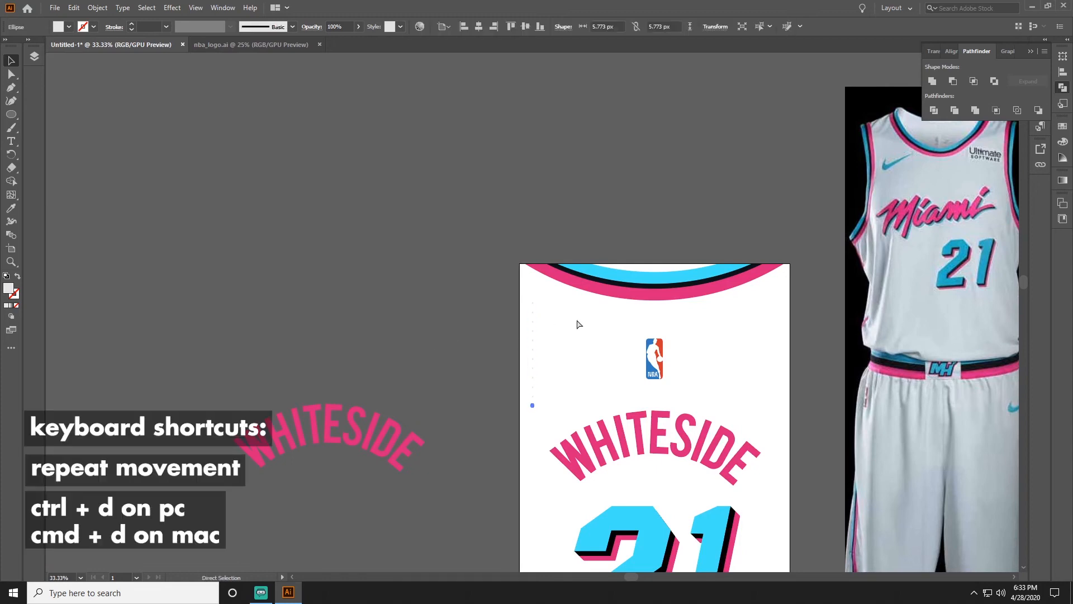
scroll(574, 319, "down", 3)
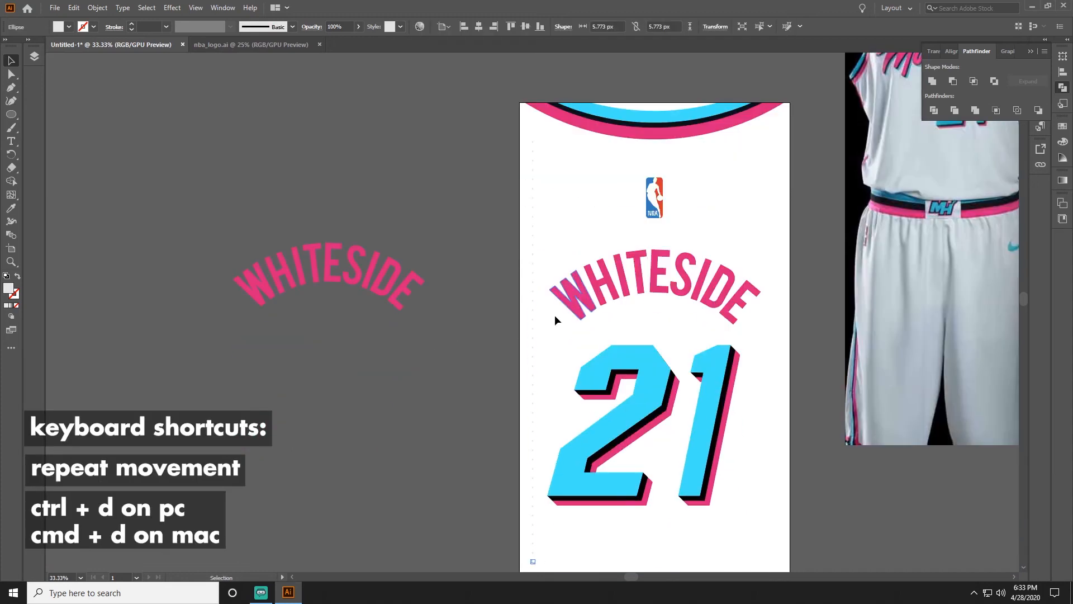
scroll(490, 288, "down", 2)
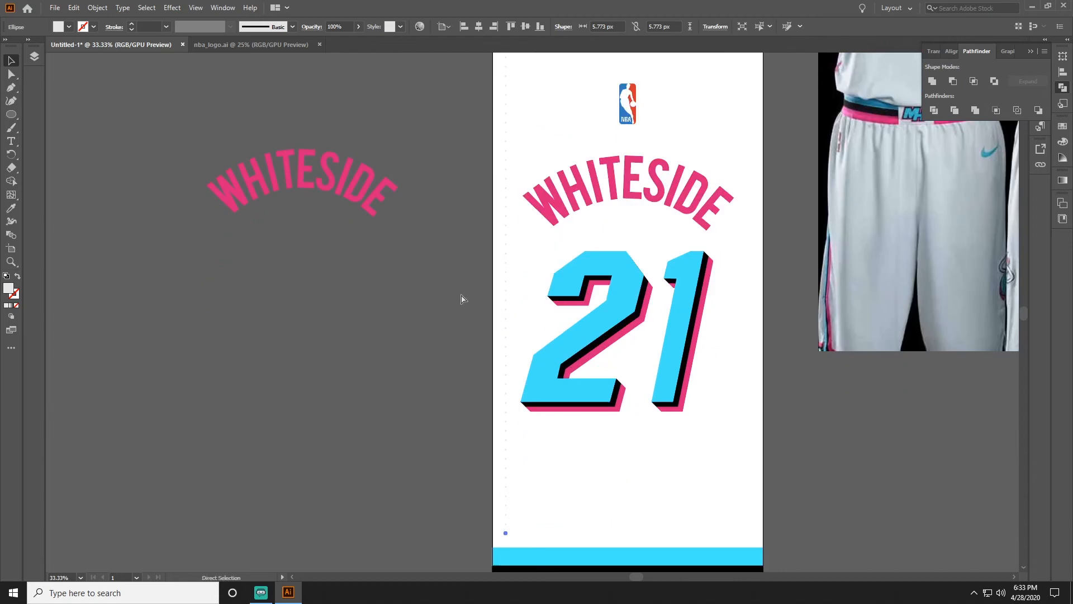
scroll(458, 304, "down", 2)
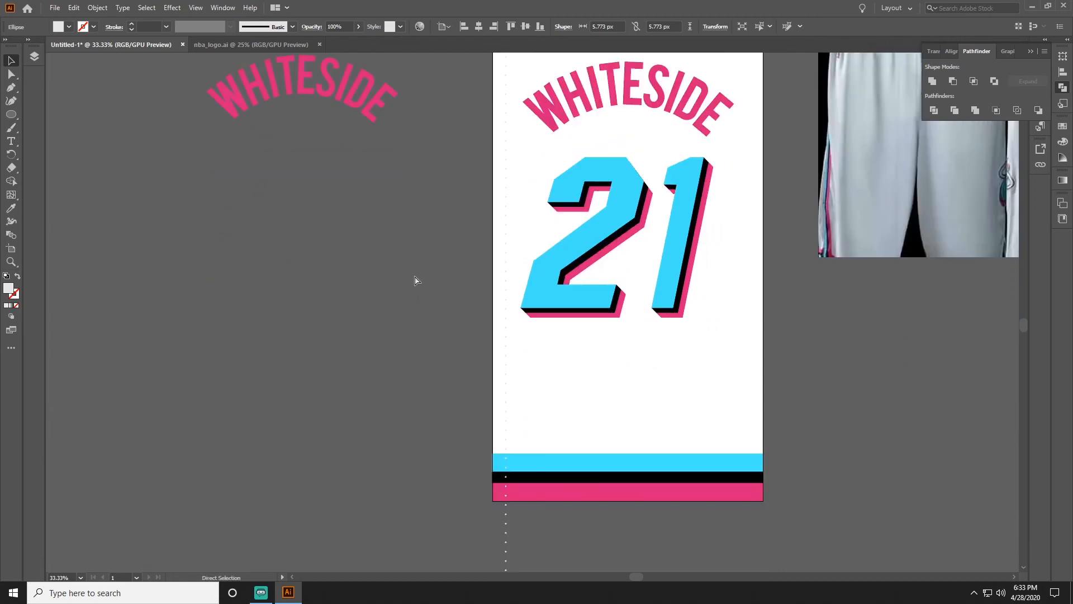
key("ctrl+minus")
key("ctrl+minus")
key("ctrl+minus")
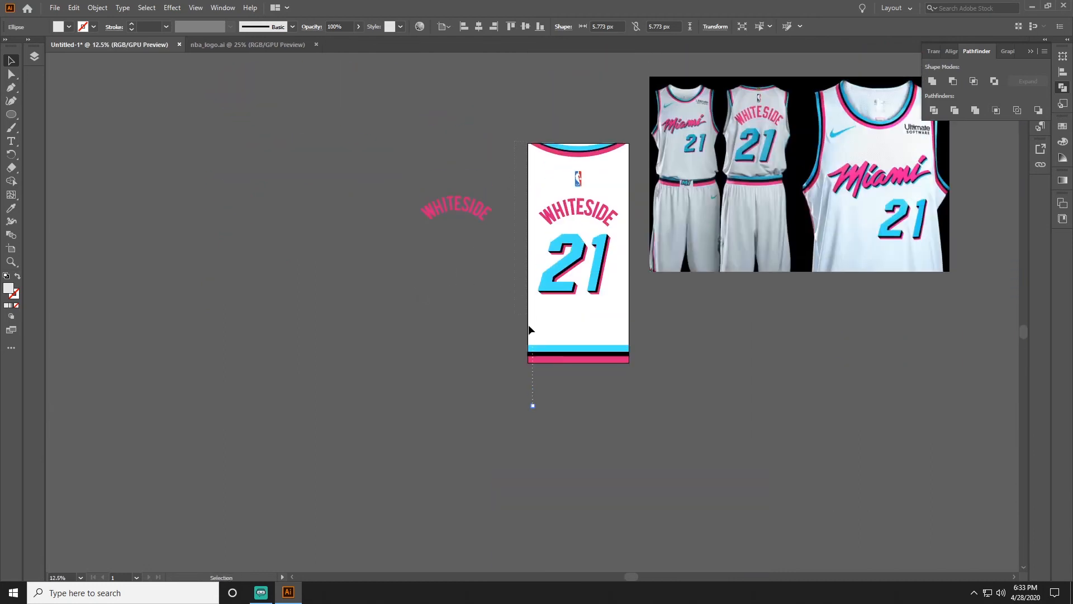
Select just the dot column and group it into one object
left_click_drag(535, 459, 536, 458)
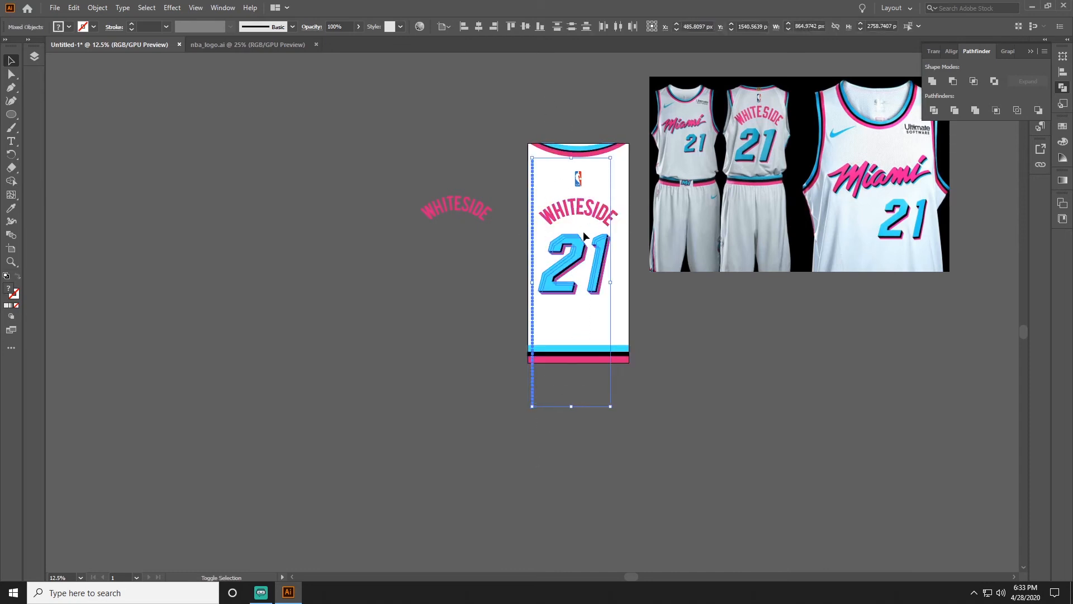
left_click(578, 246)
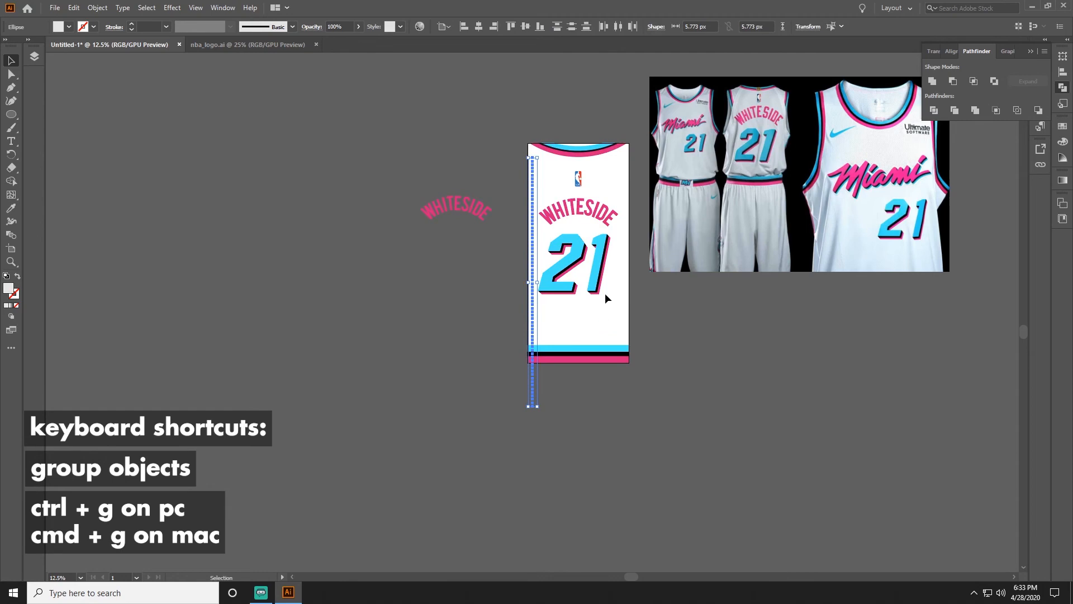
key("ctrl+g")
key("ctrl+equal")
key("ctrl+equal")
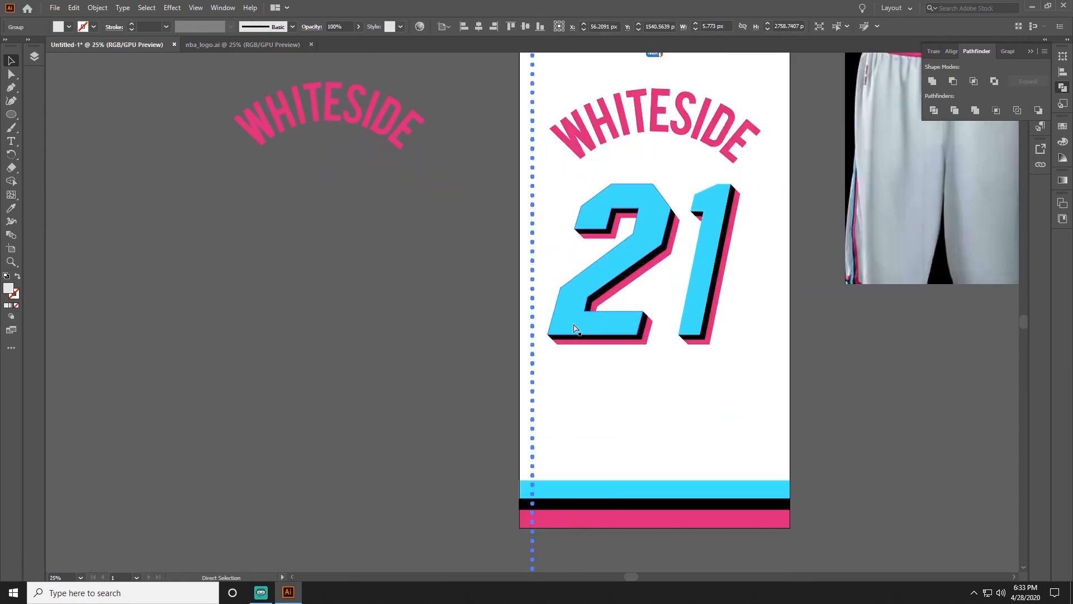
scroll(539, 266, "up", 2)
scroll(543, 207, "up", 2)
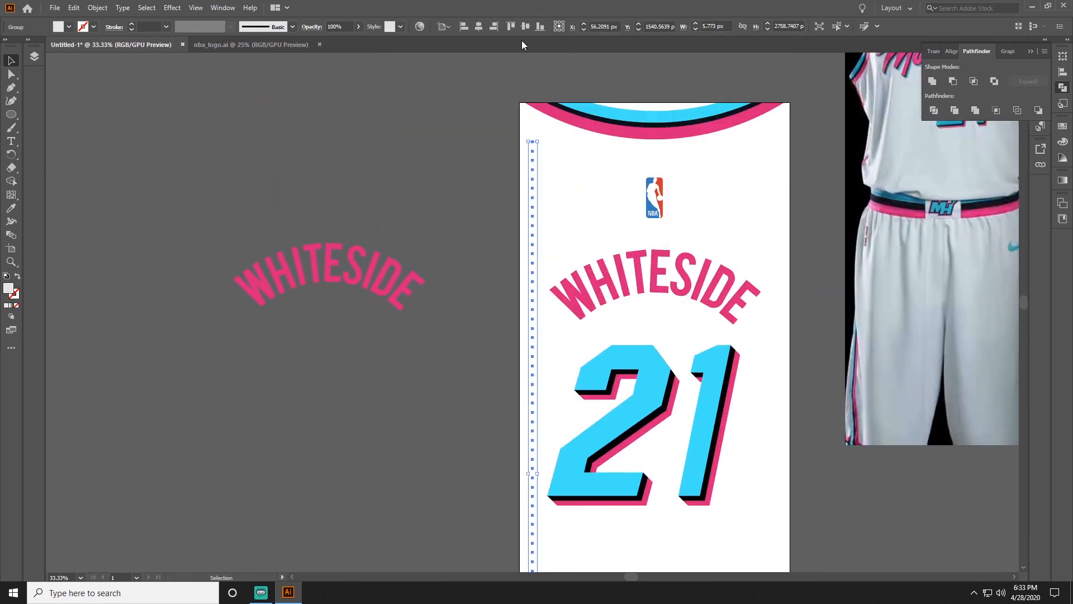
Place the dot column along the jersey's left edge from the top down
left_click_drag(521, 41, 508, 41)
left_click(479, 26)
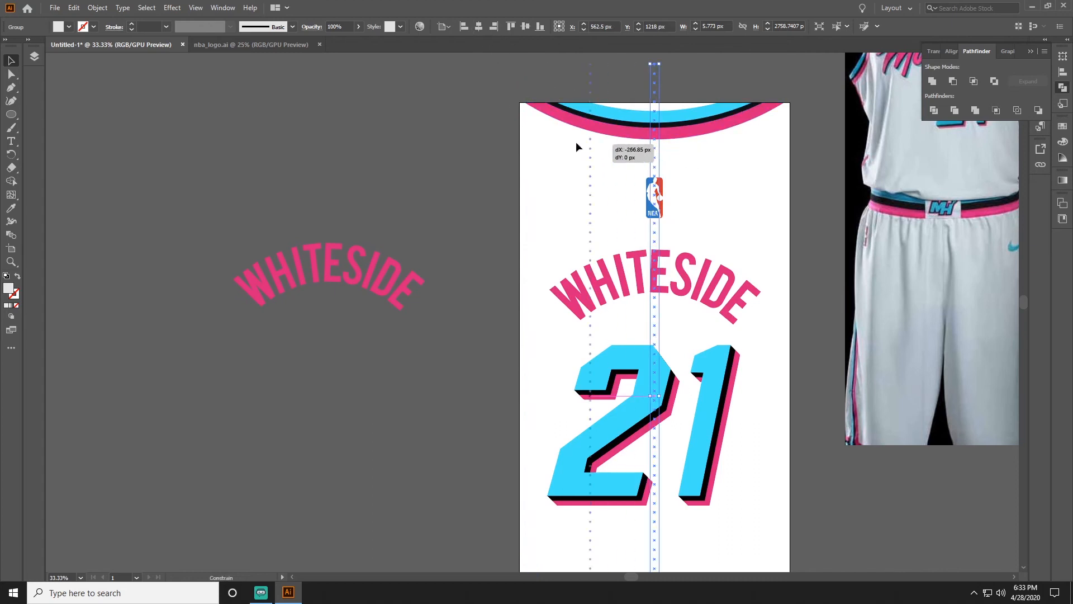
left_click_drag(659, 155, 528, 139)
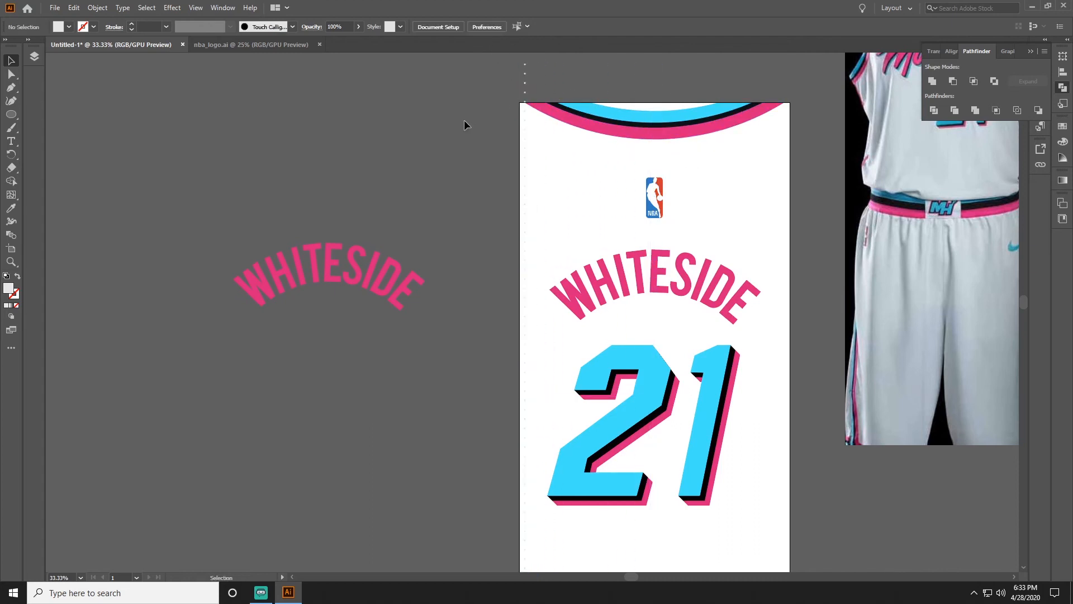
left_click(526, 143)
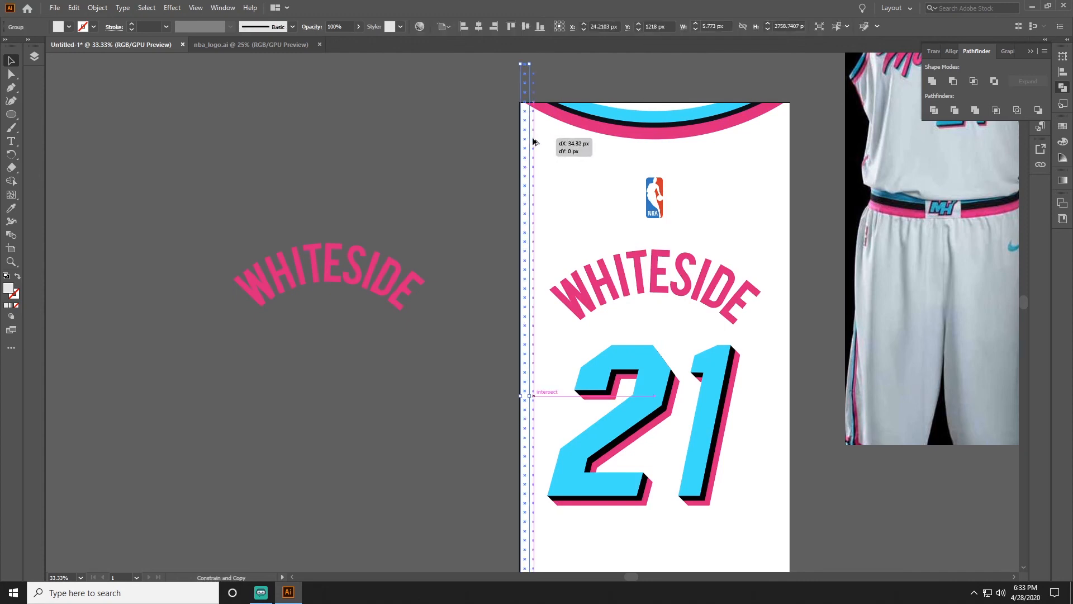
Duplicate the column slightly right and offset it so the dots stagger
left_click_drag(527, 142, 538, 157)
key("ctrl+equal")
key("ctrl+equal")
scroll(525, 160, "up", 3)
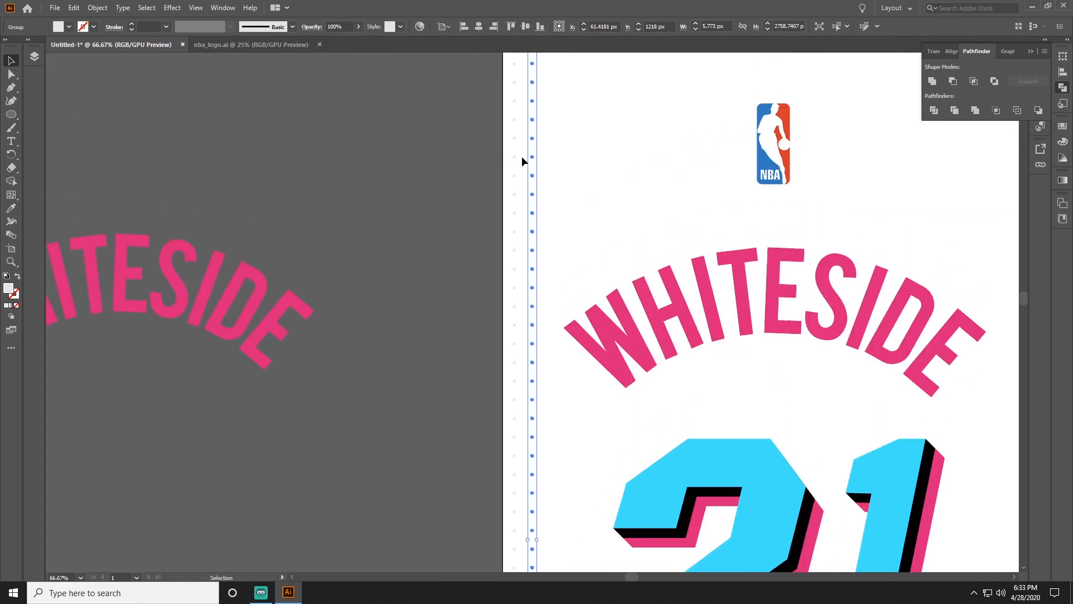
scroll(522, 156, "up", 3)
scroll(523, 158, "up", 3)
key("ctrl+equal")
key("ctrl+equal")
scroll(528, 223, "up", 2)
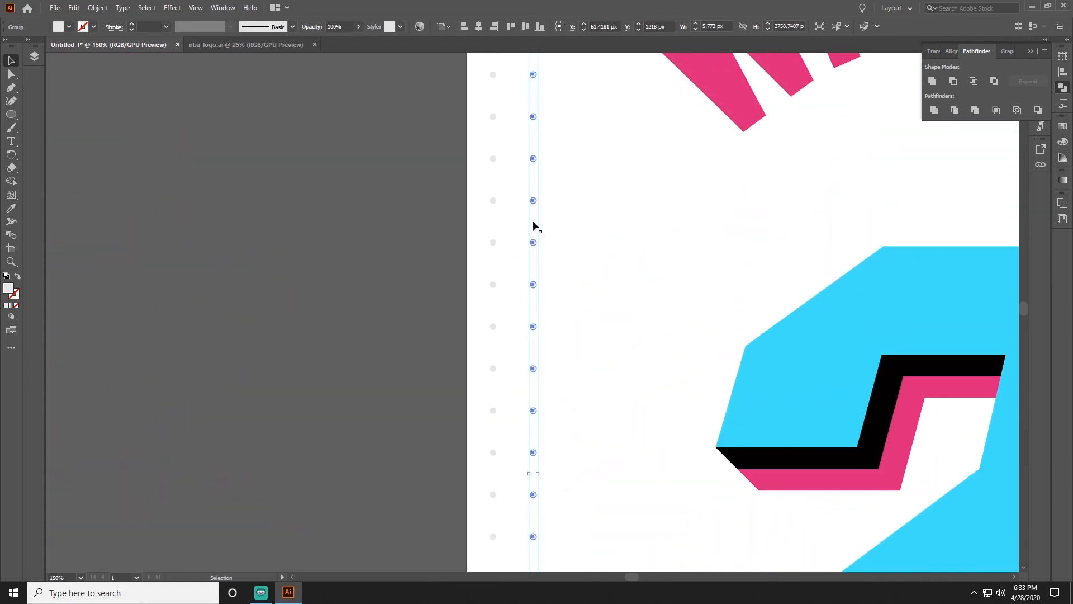
scroll(536, 222, "up", 1)
mouse_move(536, 222)
left_mouse_down()
mouse_move(518, 218)
mouse_move(515, 233)
left_mouse_up()
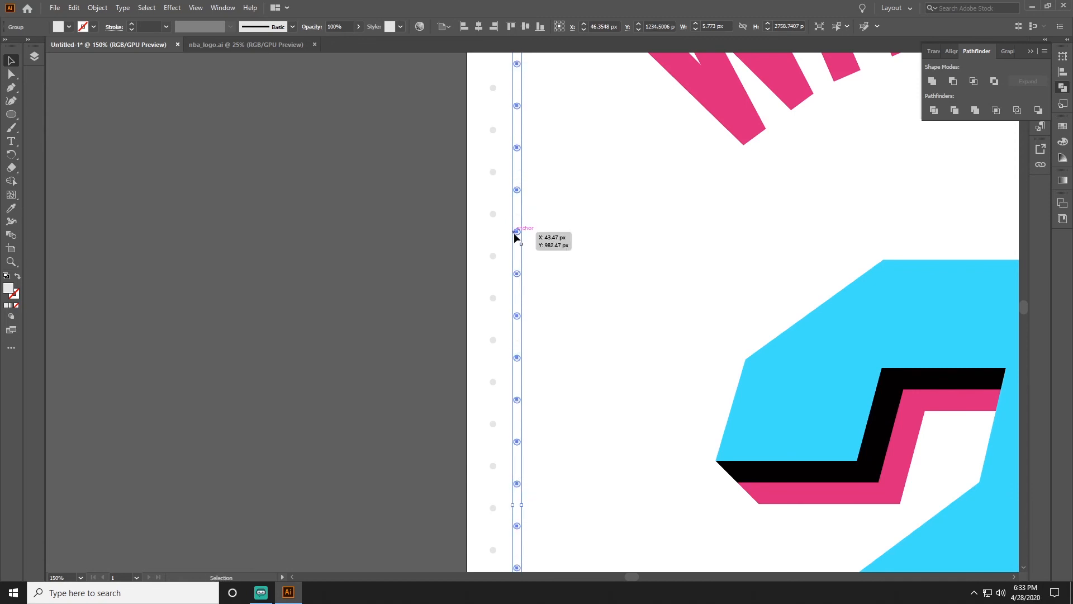
scroll(516, 239, "down", 5)
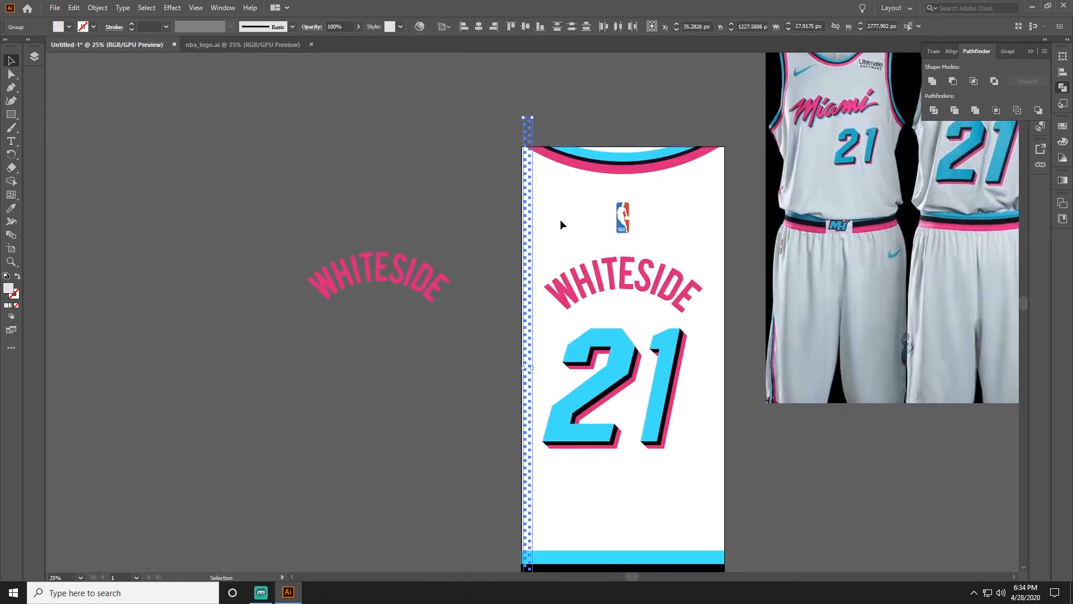
scroll(560, 220, "up", 1)
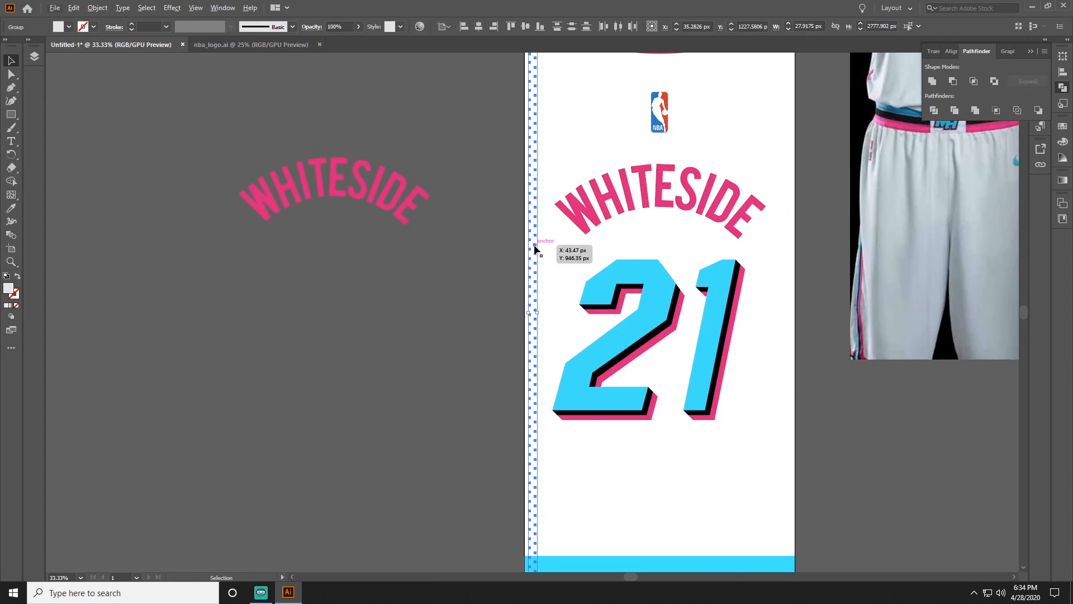
scroll(566, 265, "up", 1)
Copy the dot columns rightward and repeat with Ctrl+D until the mesh covers the jersey
key("ctrl+plus")
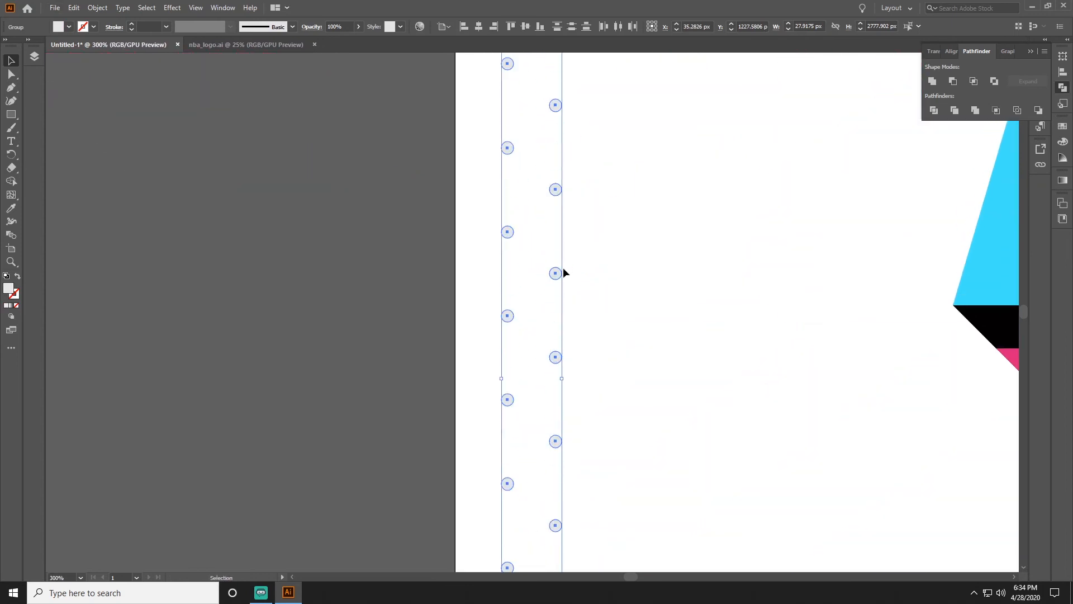
left_click_drag(562, 270, 661, 280)
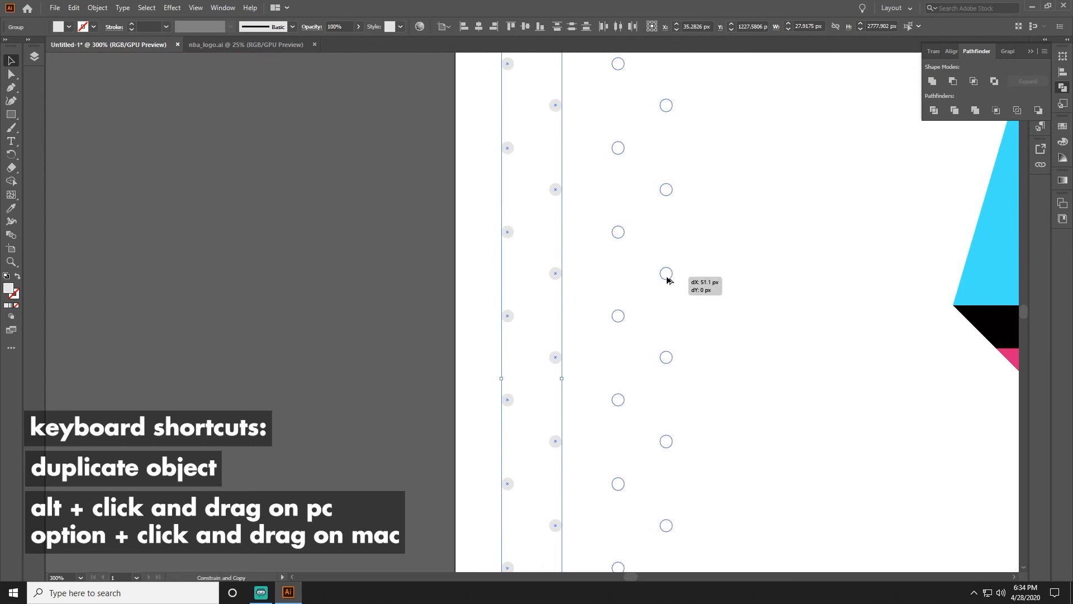
left_click(734, 288)
left_click_drag(731, 280, 577, 200)
key("ctrl+d")
key("ctrl+d")
key("ctrl+d")
key("ctrl+minus")
key("ctrl+minus")
key("ctrl+minus")
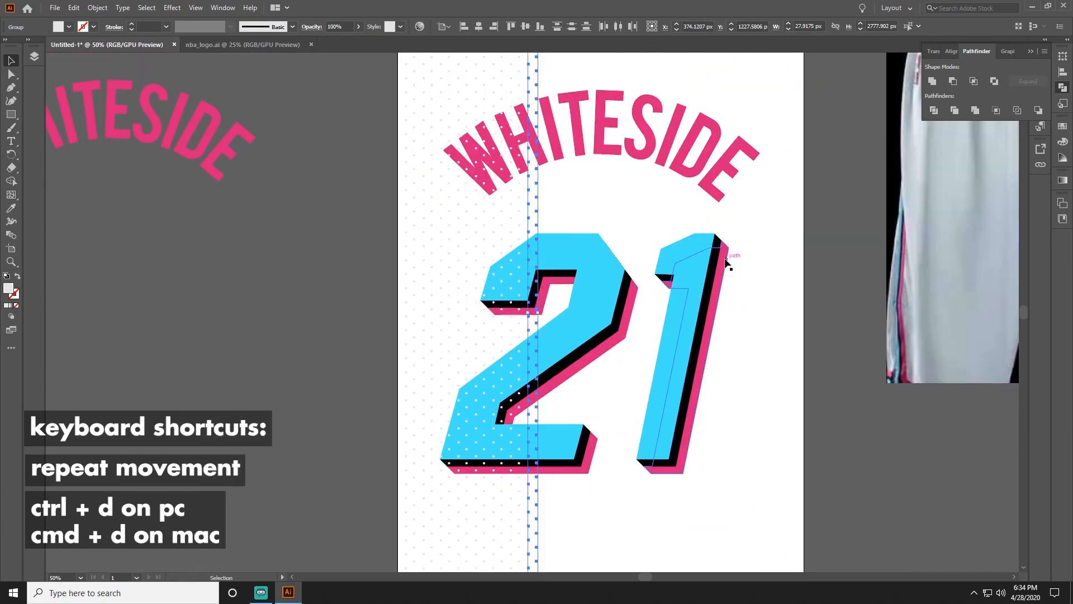
key("ctrl+d")
key("ctrl+d")
key("ctrl+d")
key("ctrl+d")
key("ctrl+d")
key("ctrl+d")
key("ctrl+minus")
key("ctrl+minus")
key("ctrl+minus")
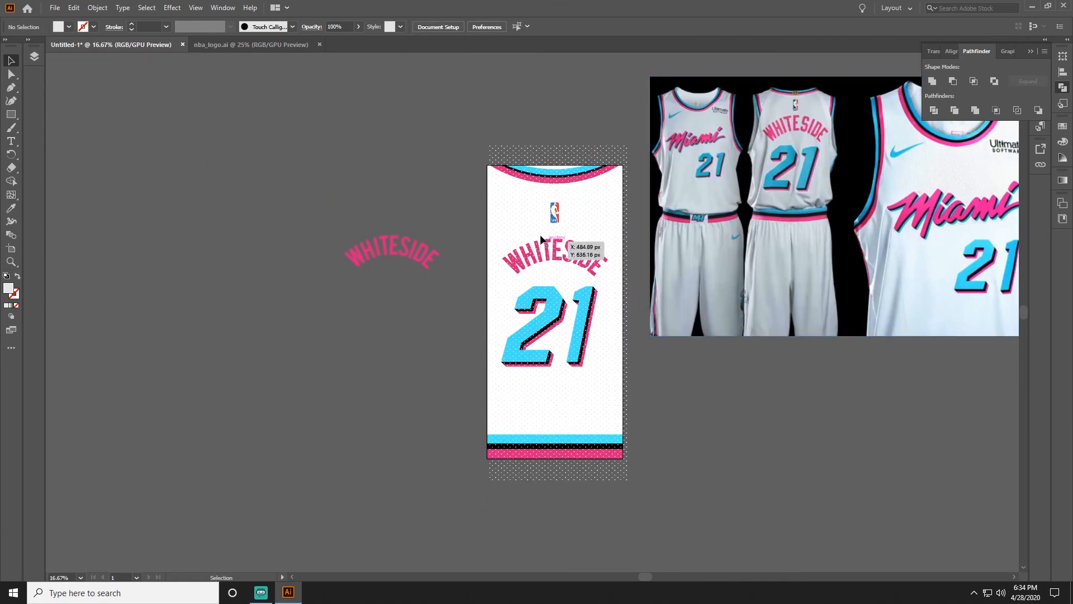
Select the whole dot pattern and fill it black from the swatches
left_click(533, 243)
key("ctrl+a")
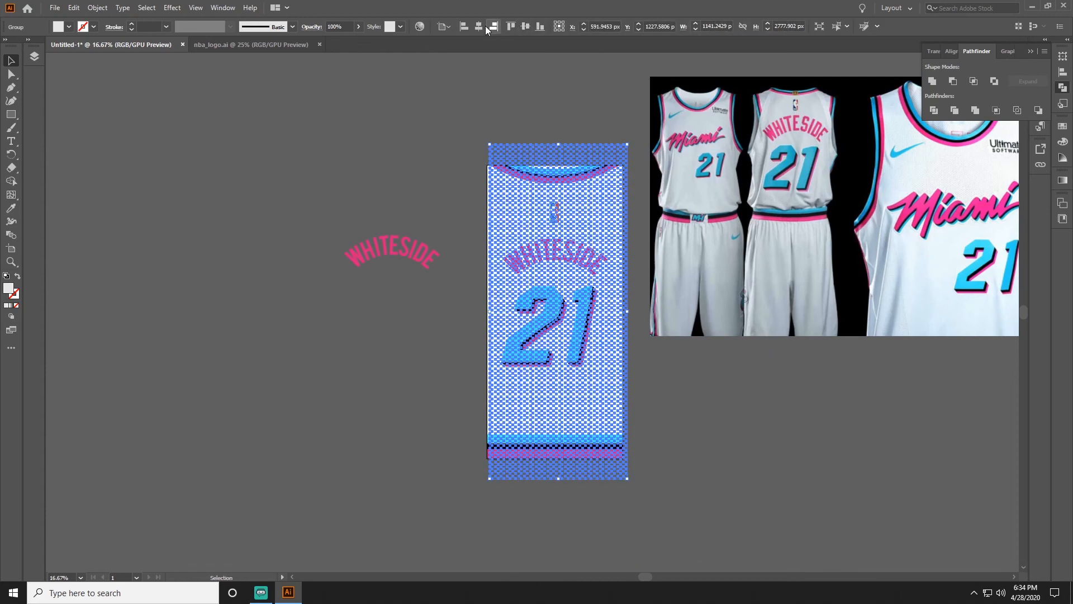
left_click(519, 80)
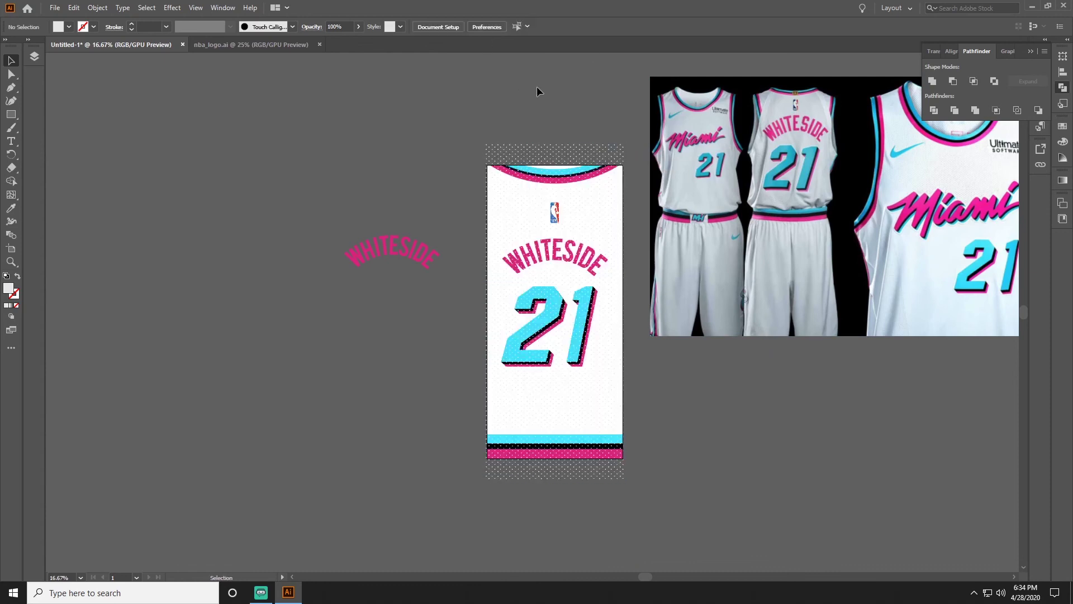
left_click(541, 147)
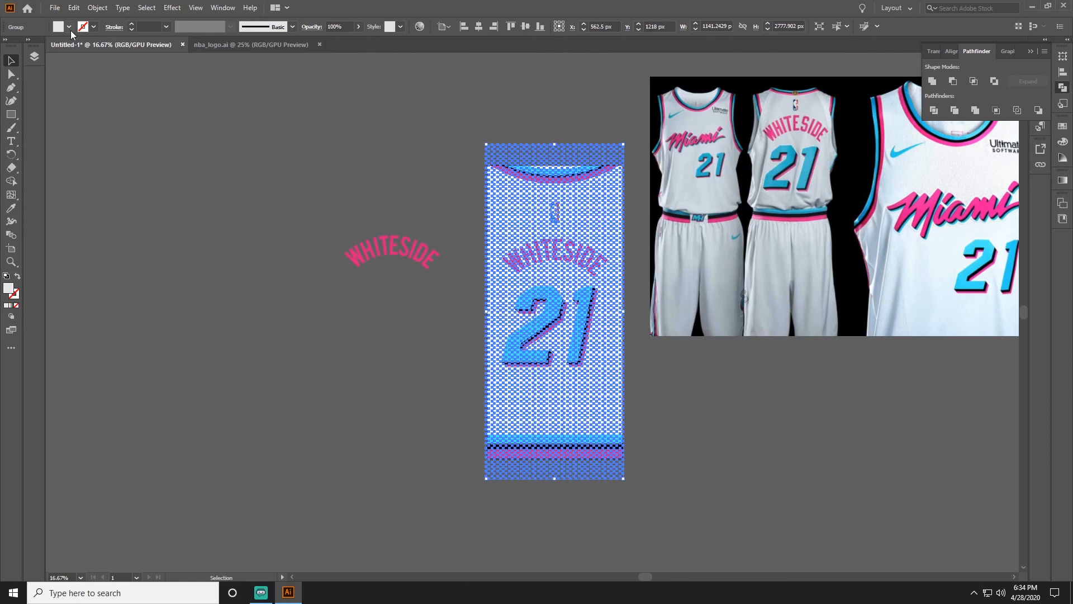
left_click(69, 28)
left_click(15, 80)
left_click(350, 131)
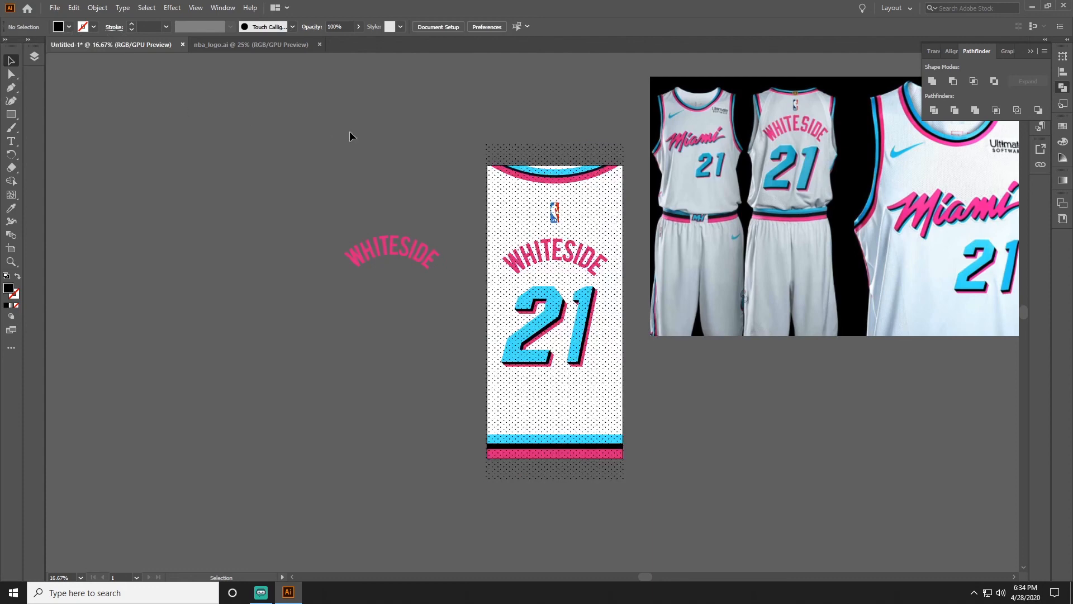
Set the dot pattern's opacity to 10% for a faint mesh texture
left_click(619, 149)
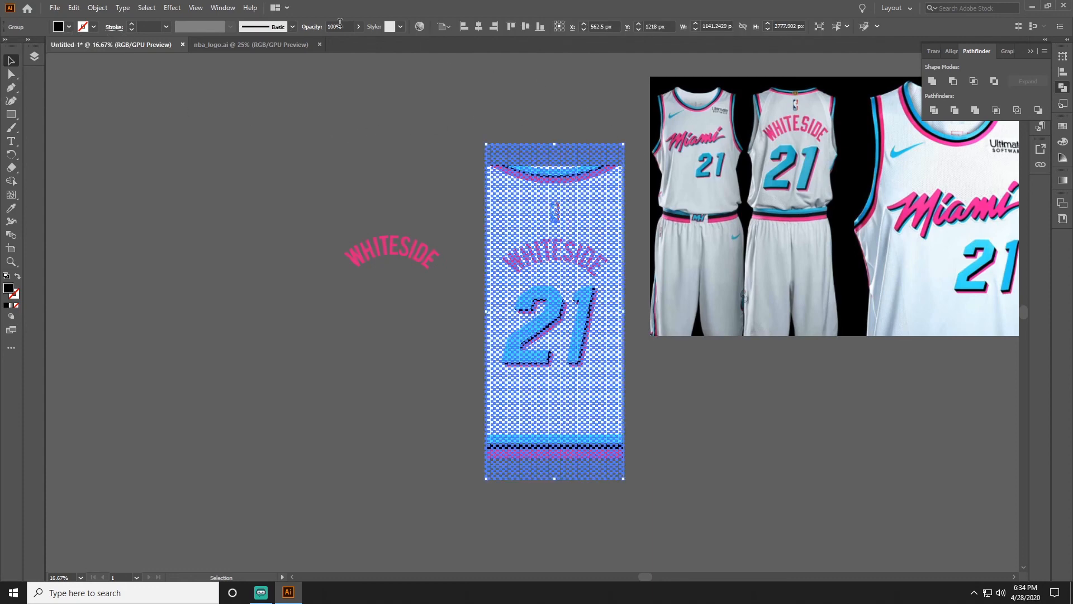
left_click(335, 26)
type("10")
left_click(418, 150)
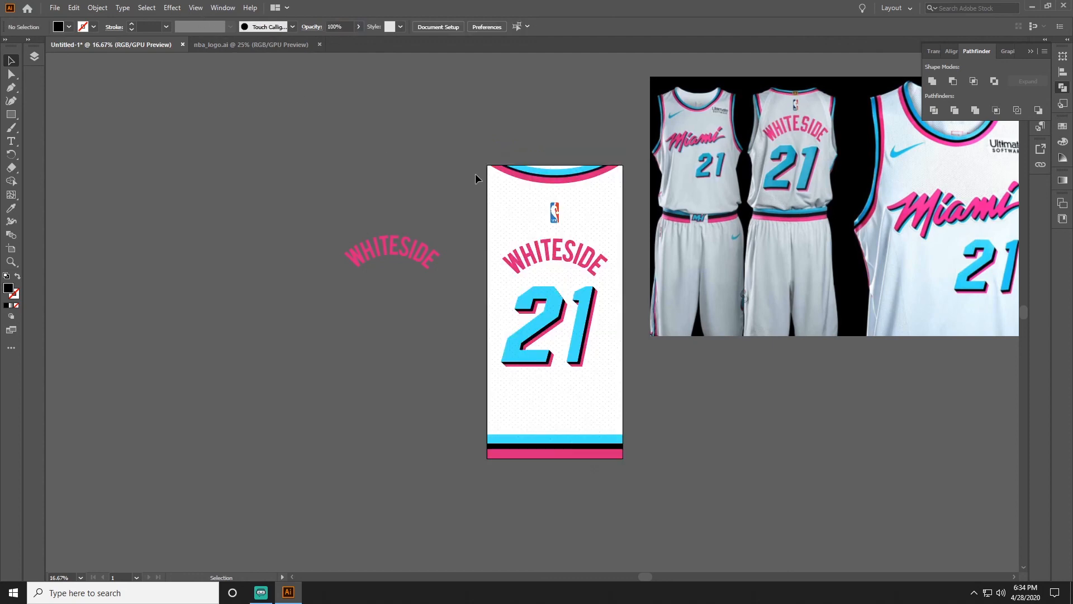
Reshape the cyan collar band: move its top-left anchor to top centre and delete an anchor to open the path
key("ctrl+equal")
key("ctrl+equal")
key("ctrl+equal")
key("ctrl+equal")
key("plus")
scroll(662, 277, "up", 3)
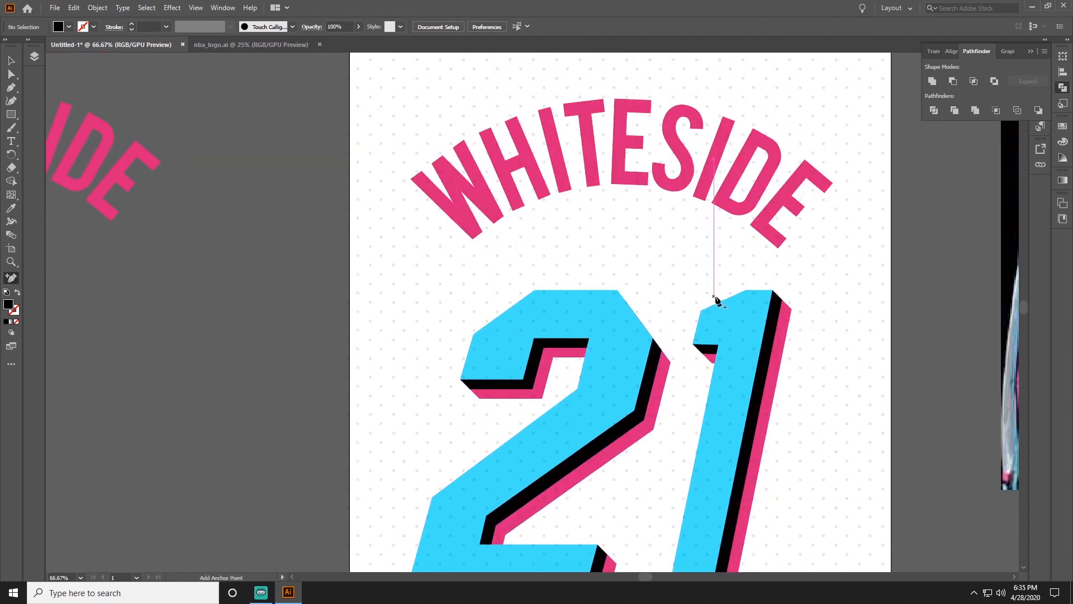
scroll(696, 289, "up", 5)
scroll(712, 296, "up", 5)
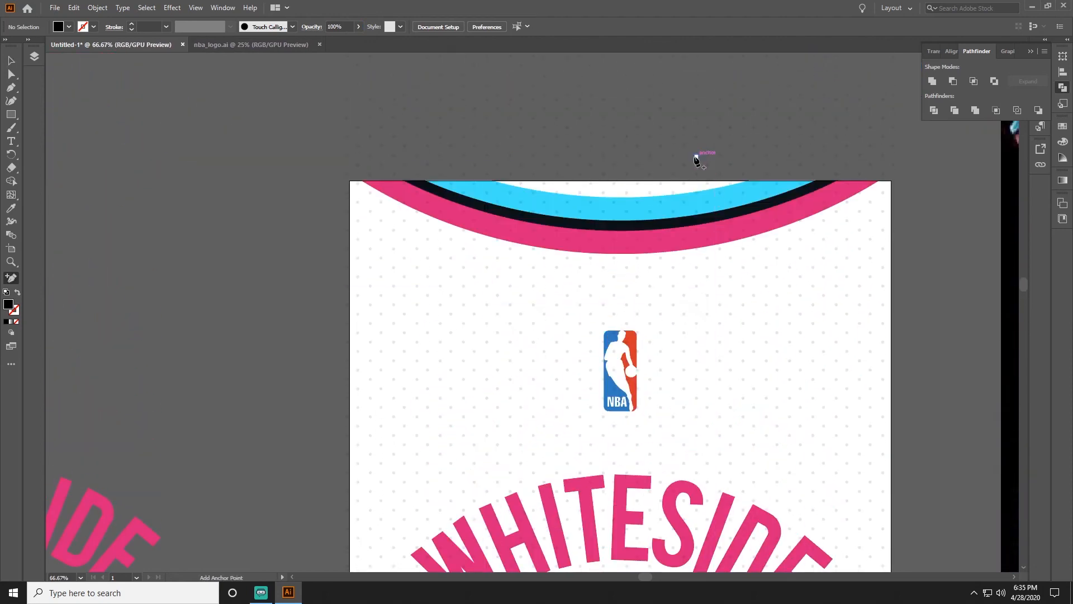
key("v")
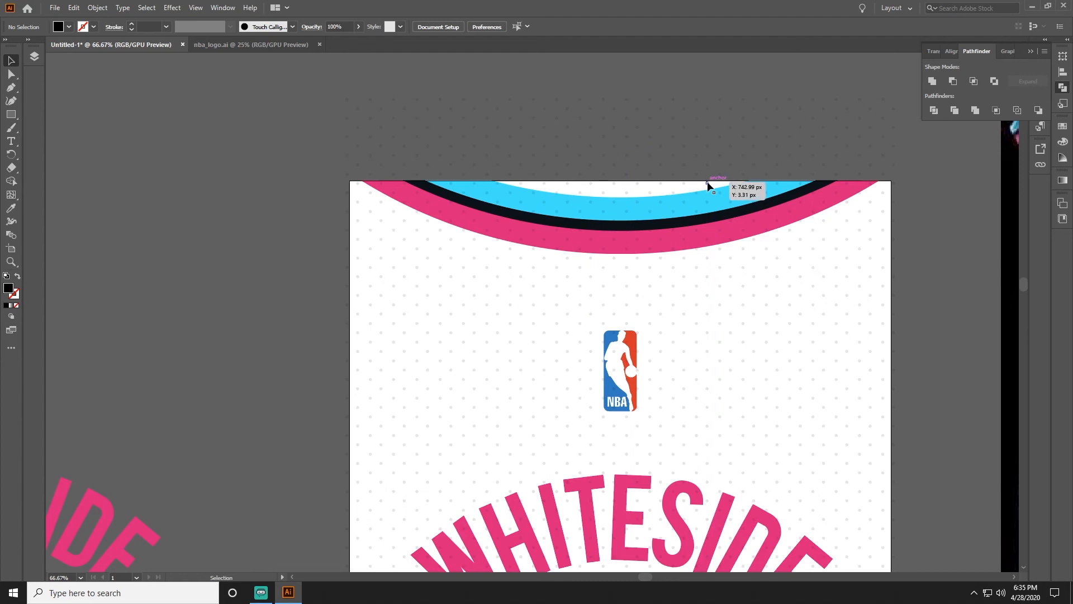
key("p")
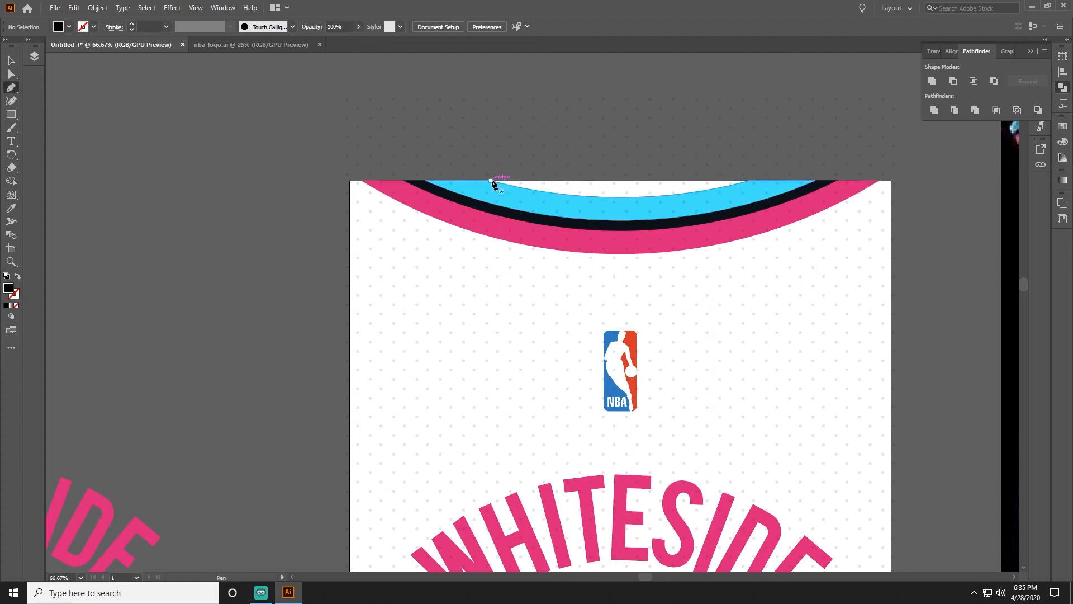
key("v")
left_click(492, 181)
key("a")
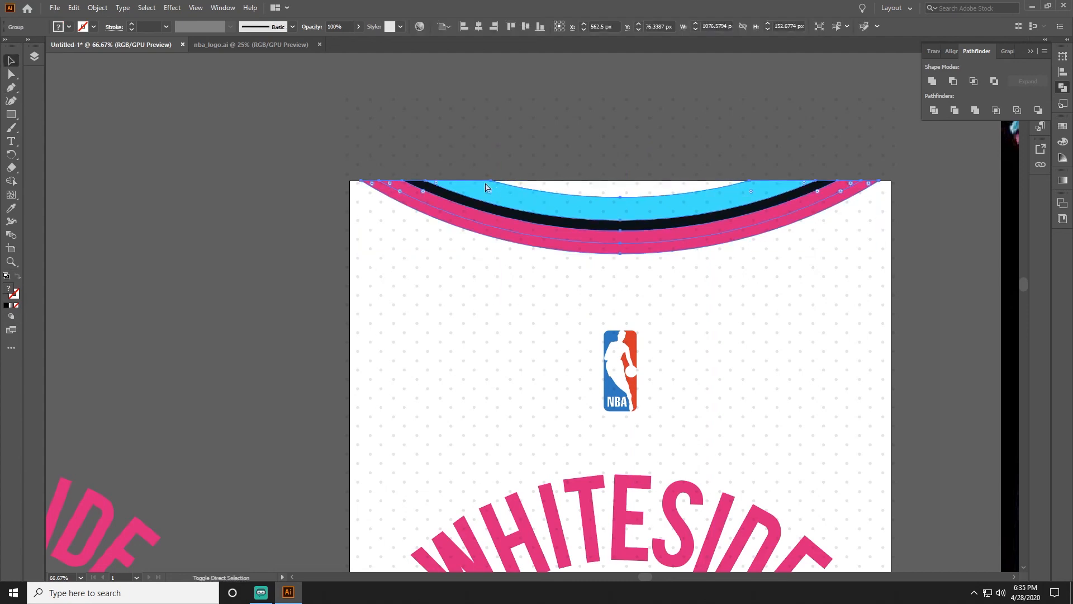
left_click(521, 190)
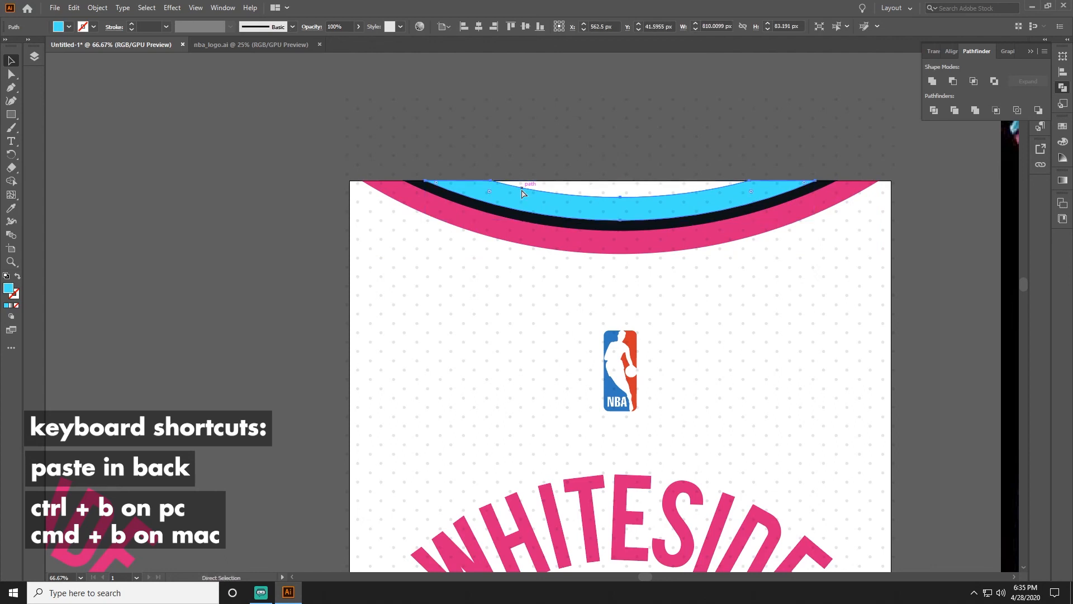
left_click(431, 183)
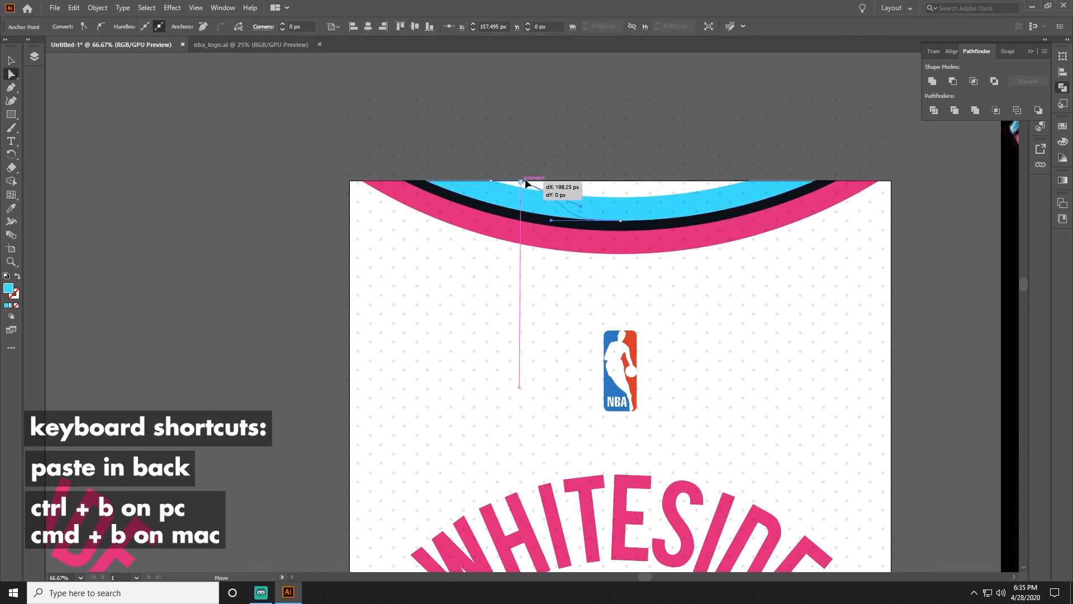
left_click_drag(430, 185, 609, 179)
left_click(622, 223)
key("Delete")
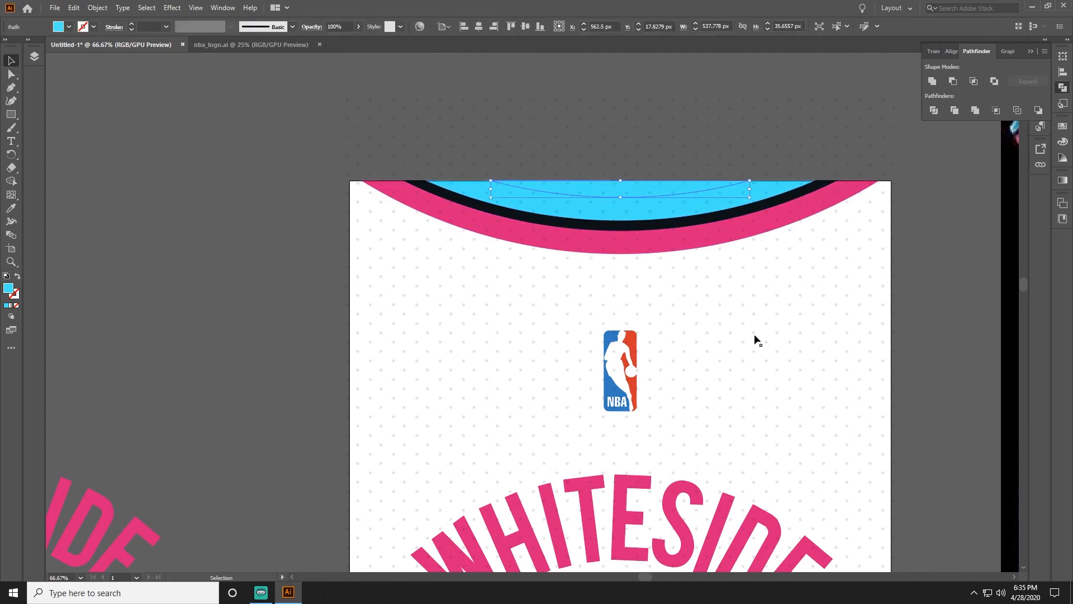
Close the open path with the Pen from top centre to the right endpoint, forming the white neck opening
key("v")
left_click(951, 283)
key("p")
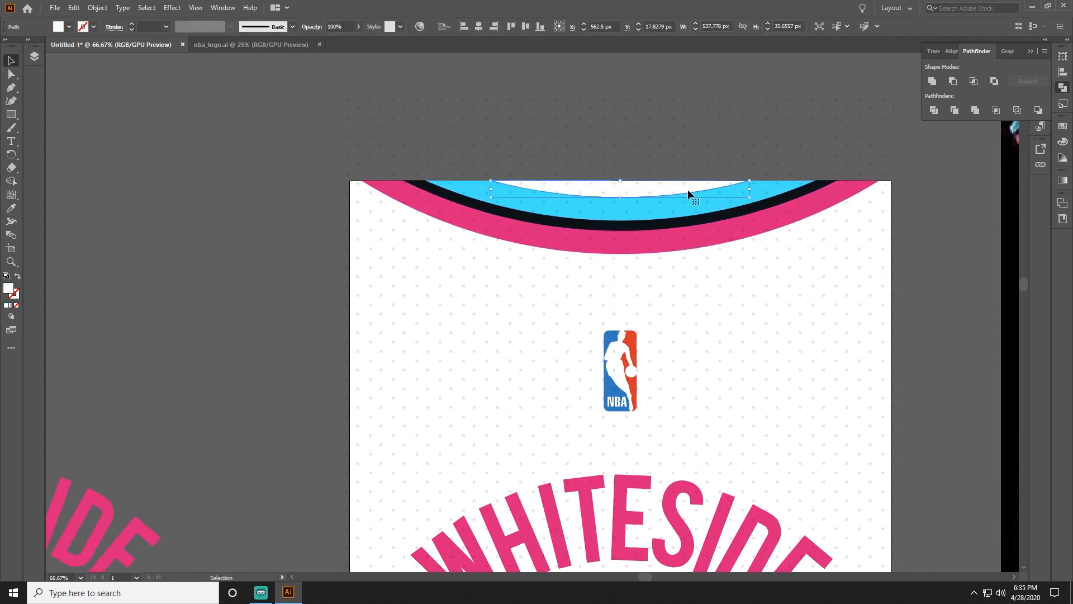
left_click(610, 180)
left_click(750, 182)
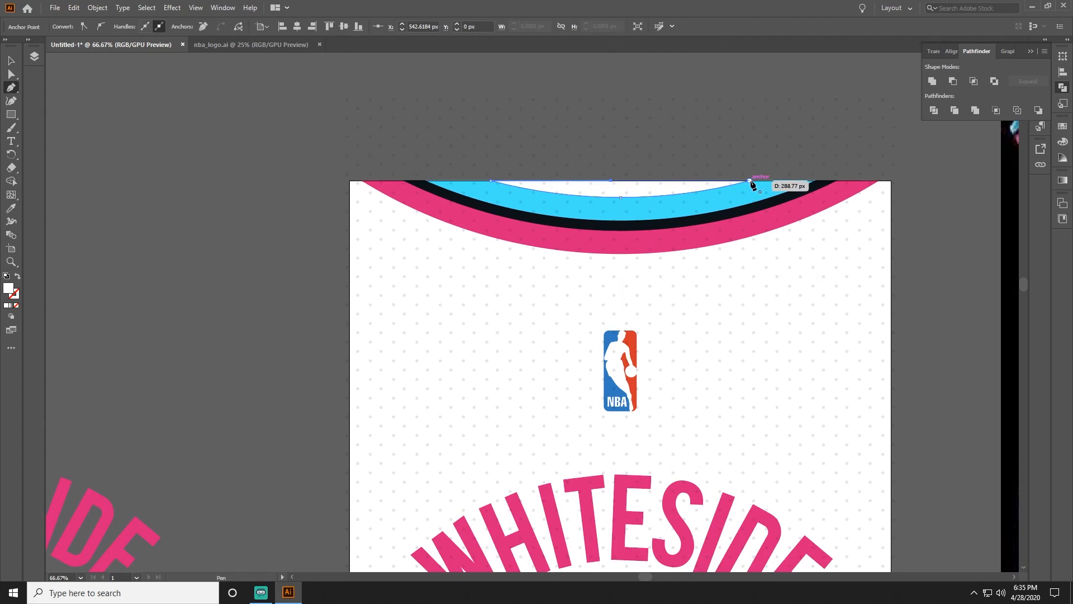
key("v")
left_click(956, 213)
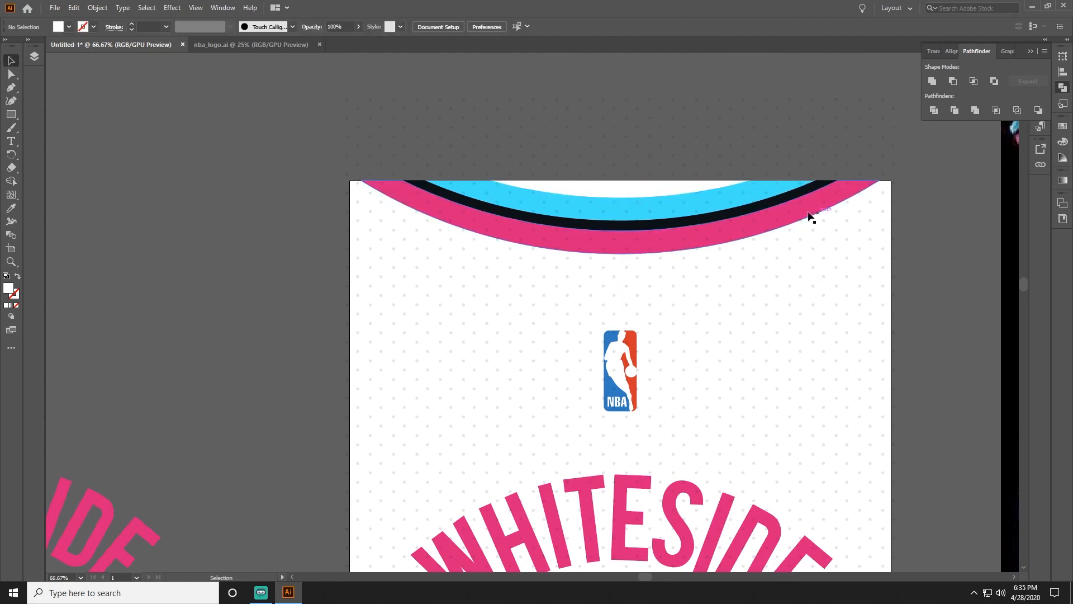
key("ctrl+minus")
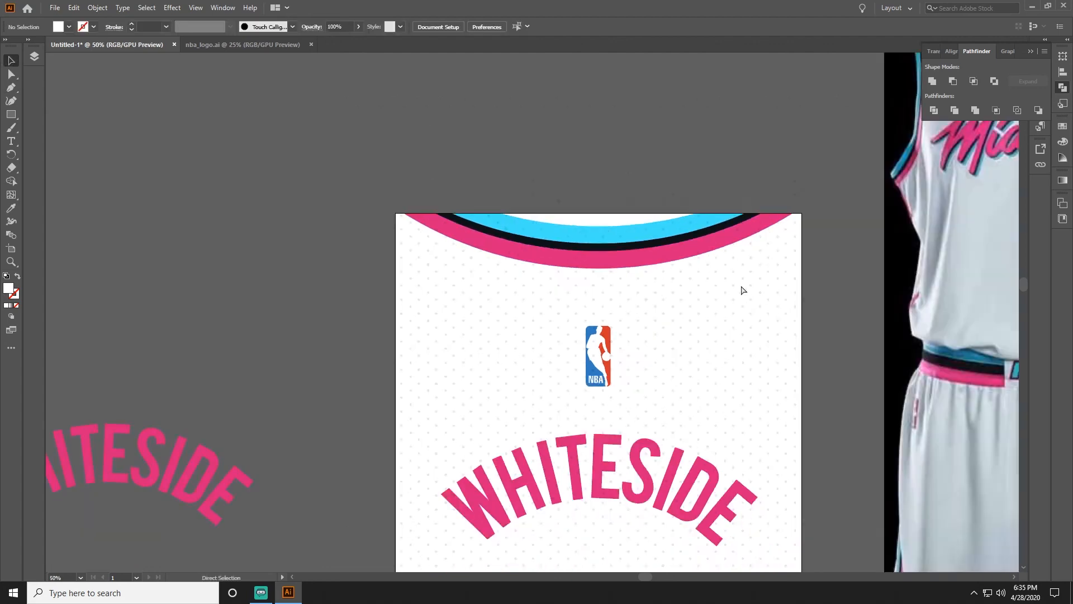
key("ctrl+minus")
key("ctrl+minus")
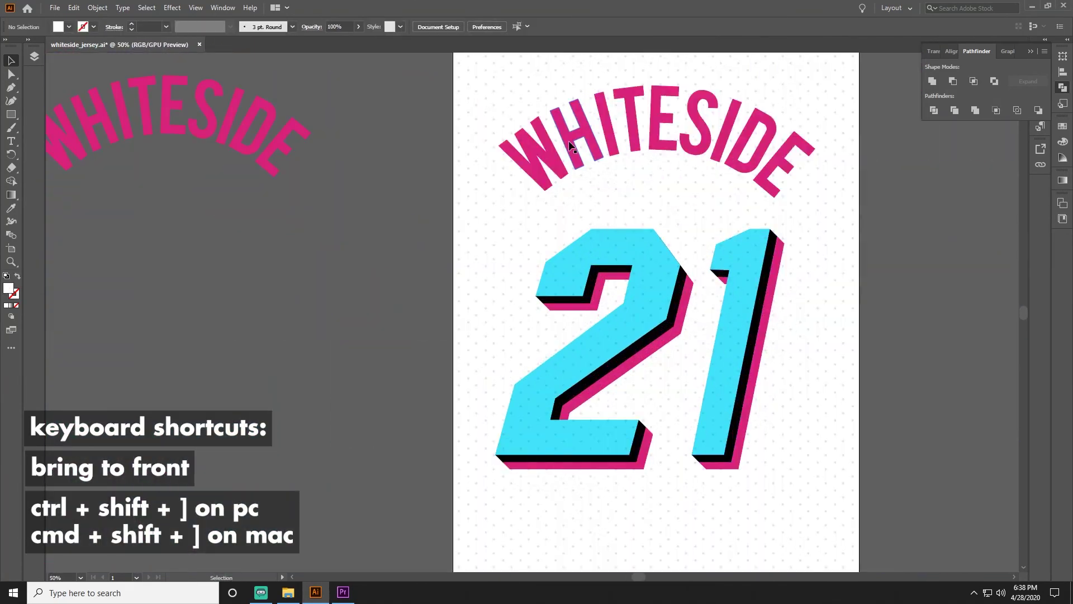
left_click(777, 196)
left_click(726, 287)
scroll(726, 287, "down", 3)
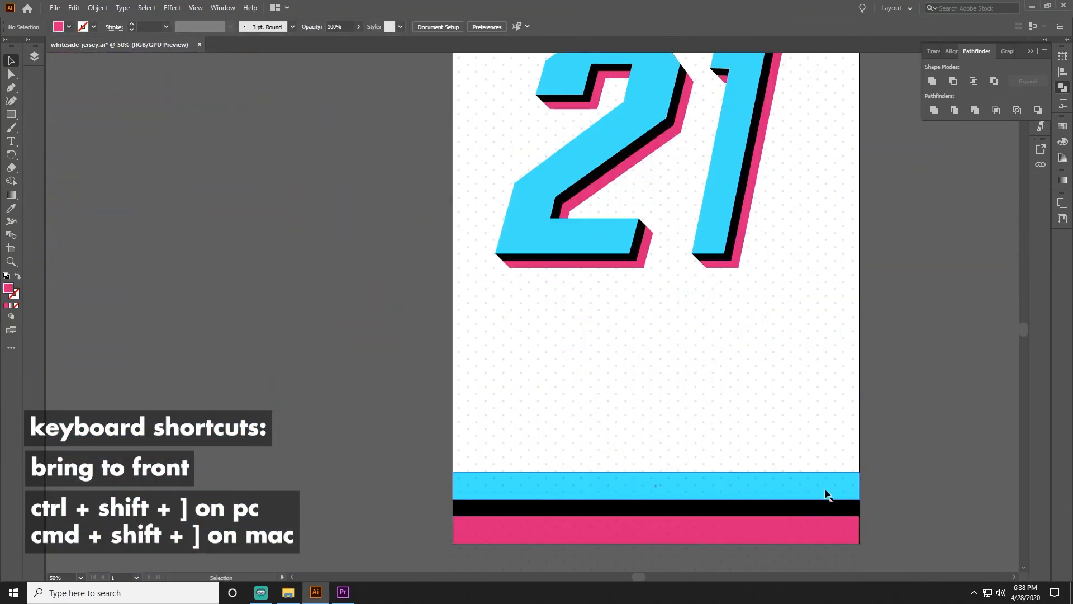
left_click(827, 492)
scroll(867, 495, "up", 6)
left_click(726, 135)
left_click(732, 153)
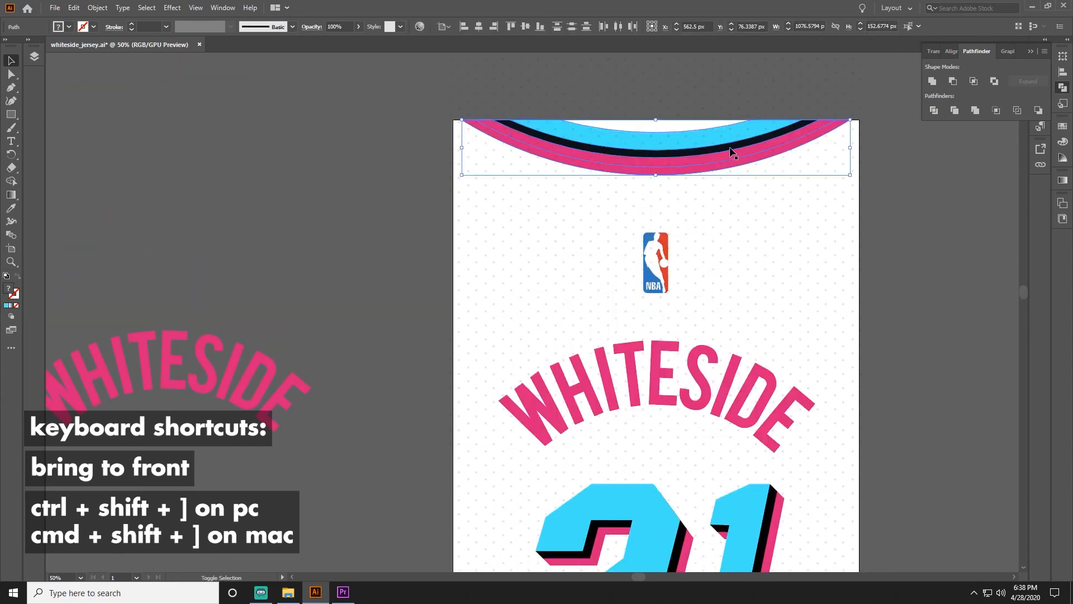
left_click(750, 166)
key("Return")
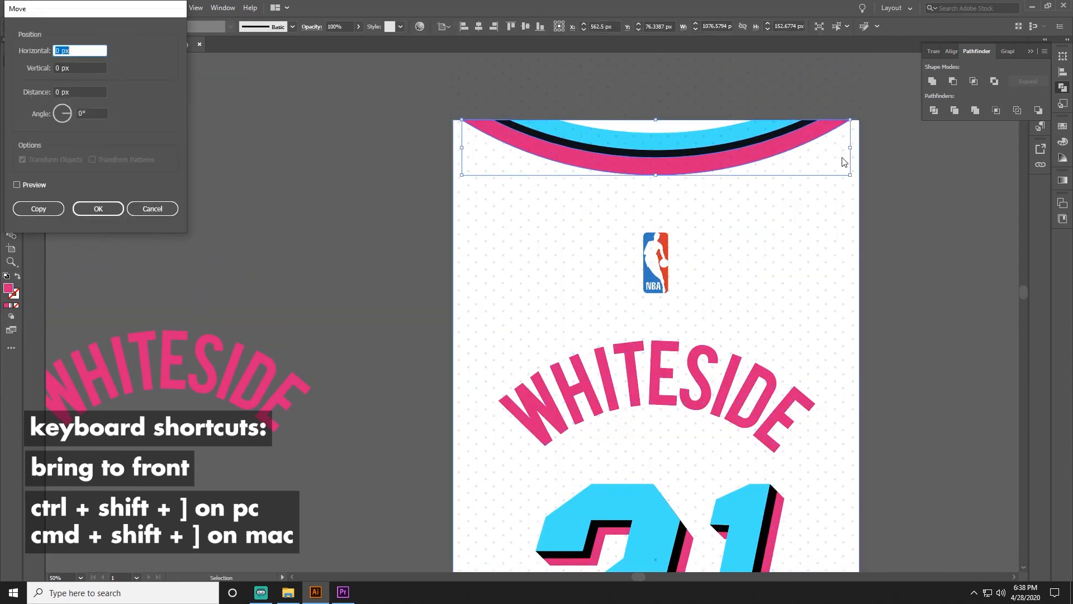
left_click(147, 211)
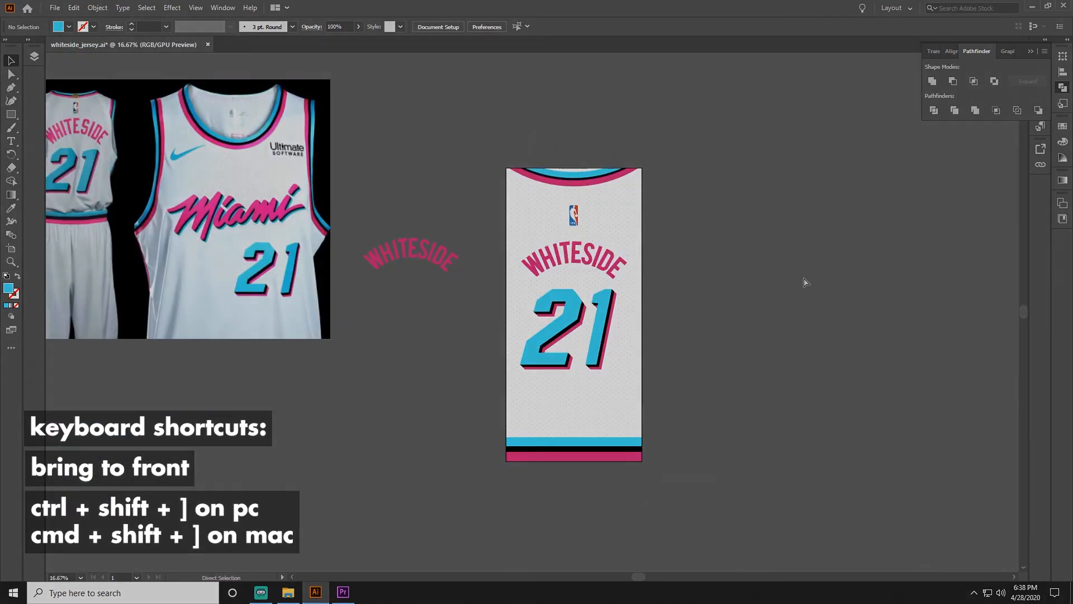